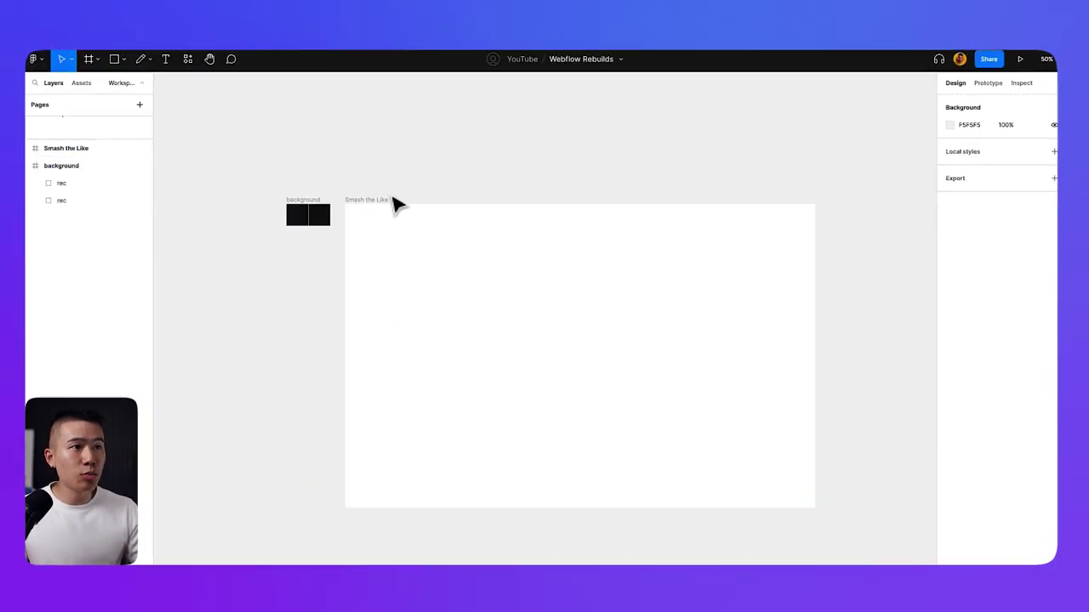
# Change the fill of the Smash the Like frame to dark grey 363636.
pyautogui.click(386, 202)
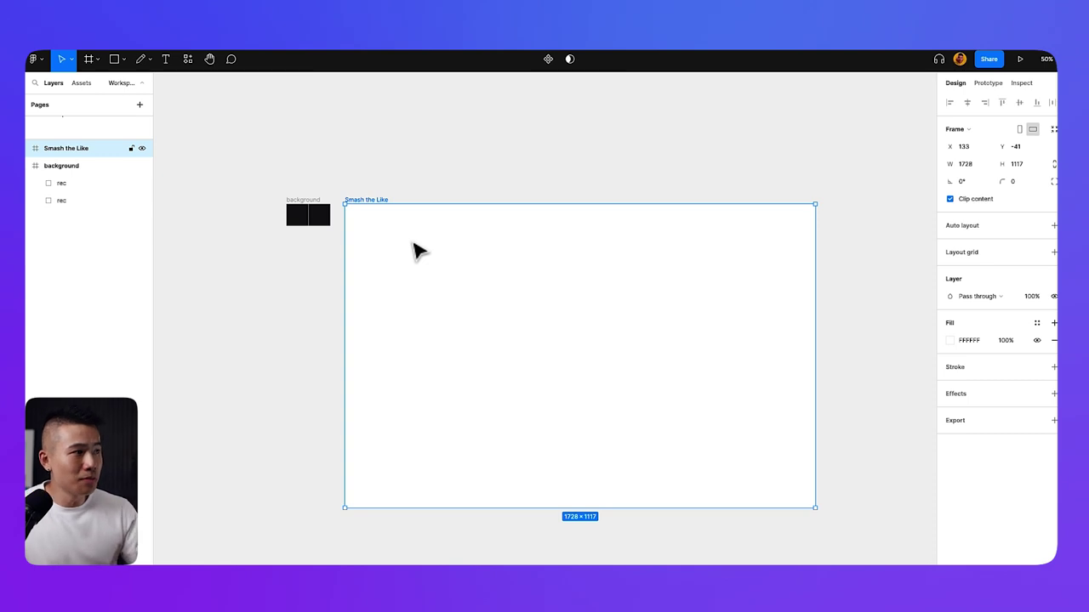
pyautogui.hotkey('shift', '0')
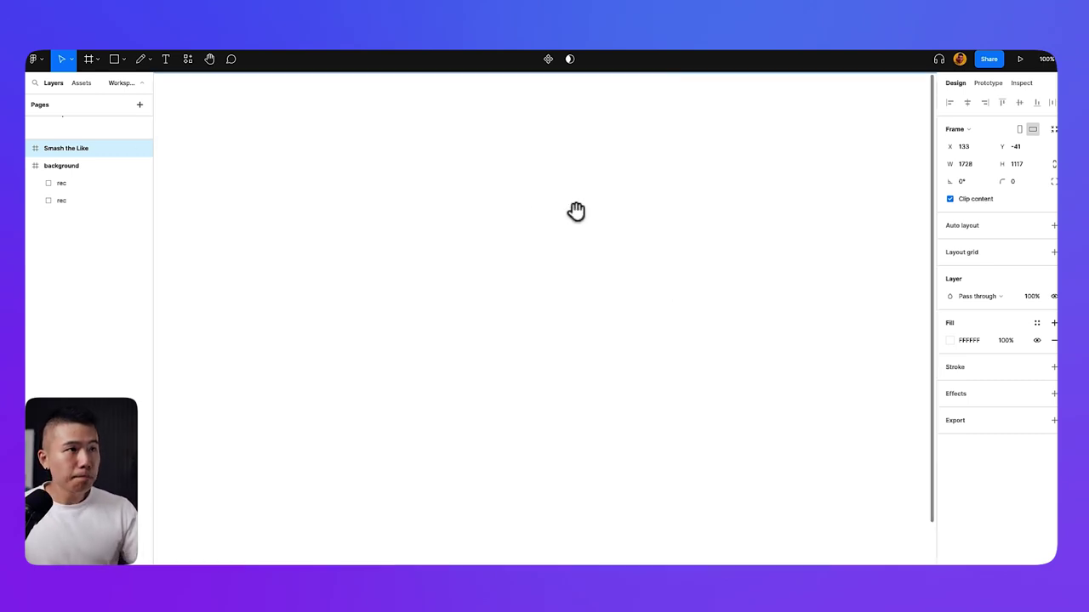
pyautogui.moveTo(612, 236); pyautogui.dragTo(613, 273)
pyautogui.click(950, 341)
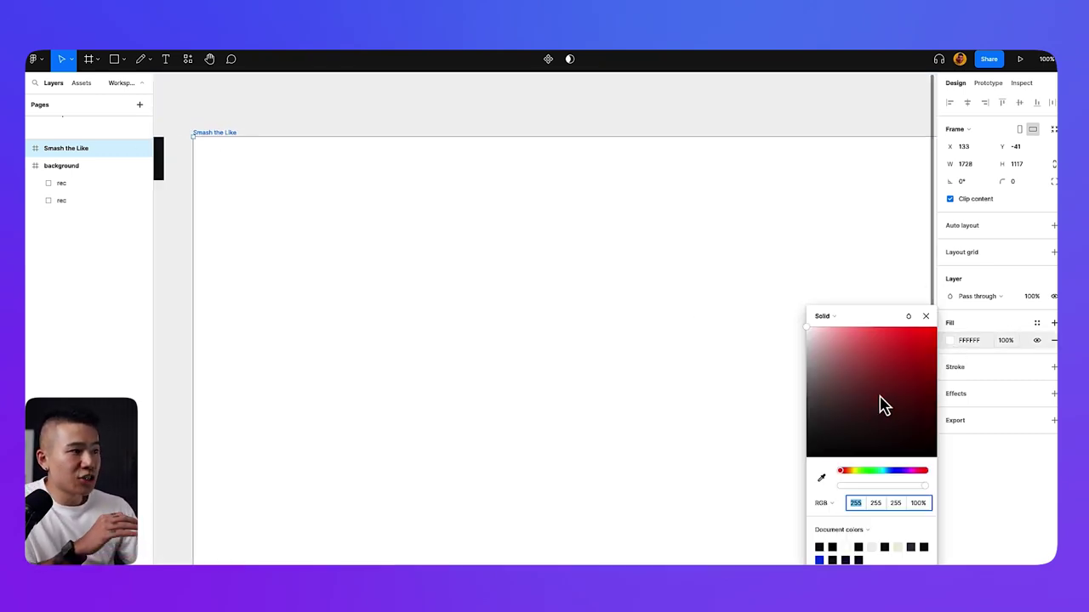
pyautogui.click(827, 421)
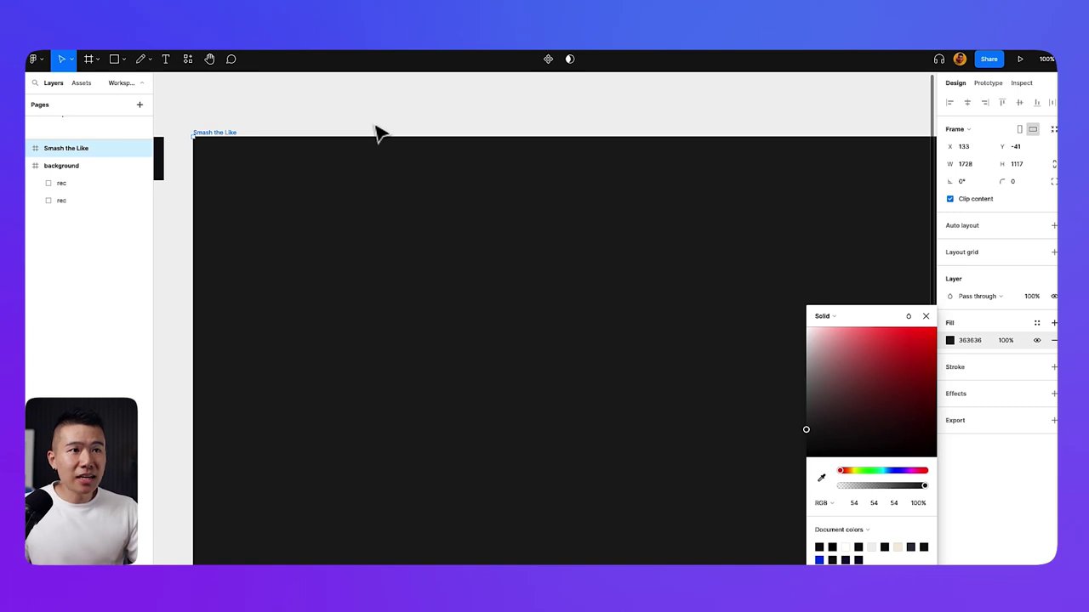
pyautogui.press('Escape')
# Draw a 78 × 78 square in the frame's top-left corner with a copy 1 px beside it, and wrap both in auto layout.
pyautogui.press('r')
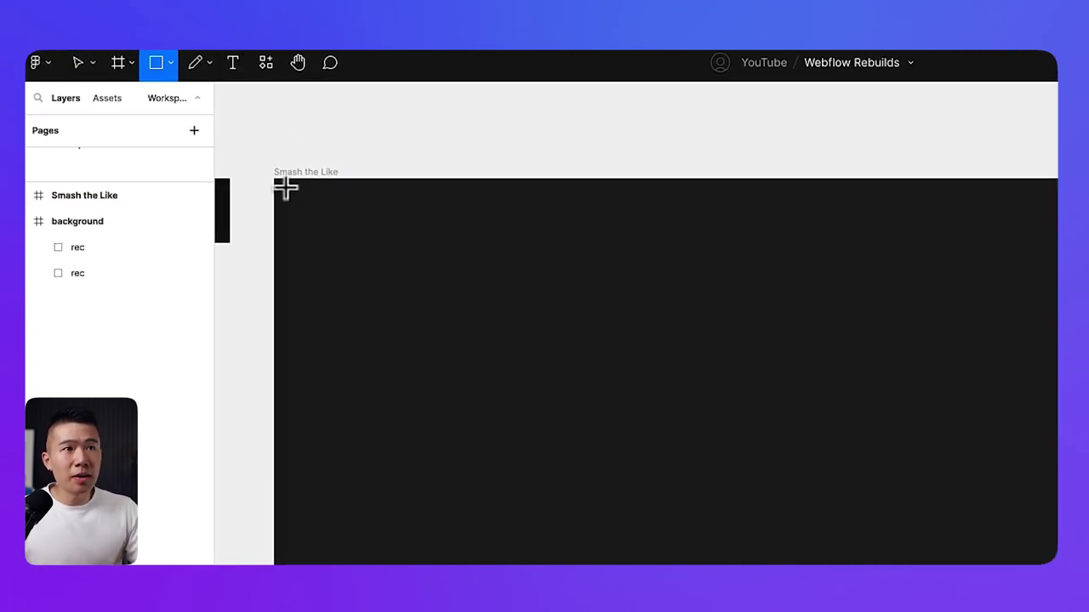
pyautogui.moveTo(274, 178)
pyautogui.mouseDown()
pyautogui.moveTo(335, 242)
pyautogui.moveTo(368, 226)
pyautogui.moveTo(374, 235)
pyautogui.mouseUp()
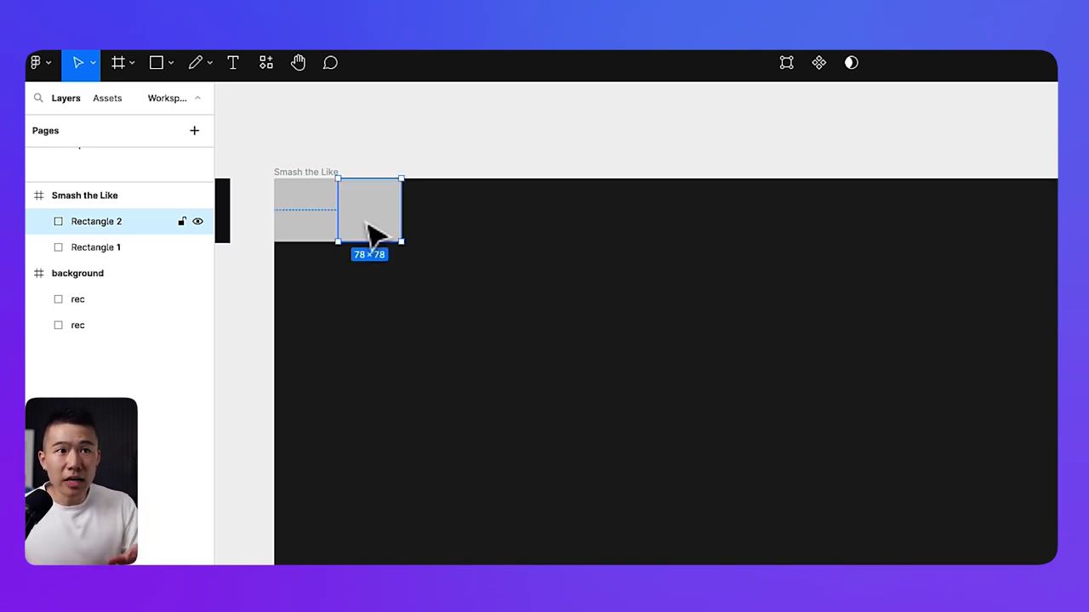
pyautogui.keyDown('shift'); pyautogui.click(321, 228); pyautogui.keyUp('shift')
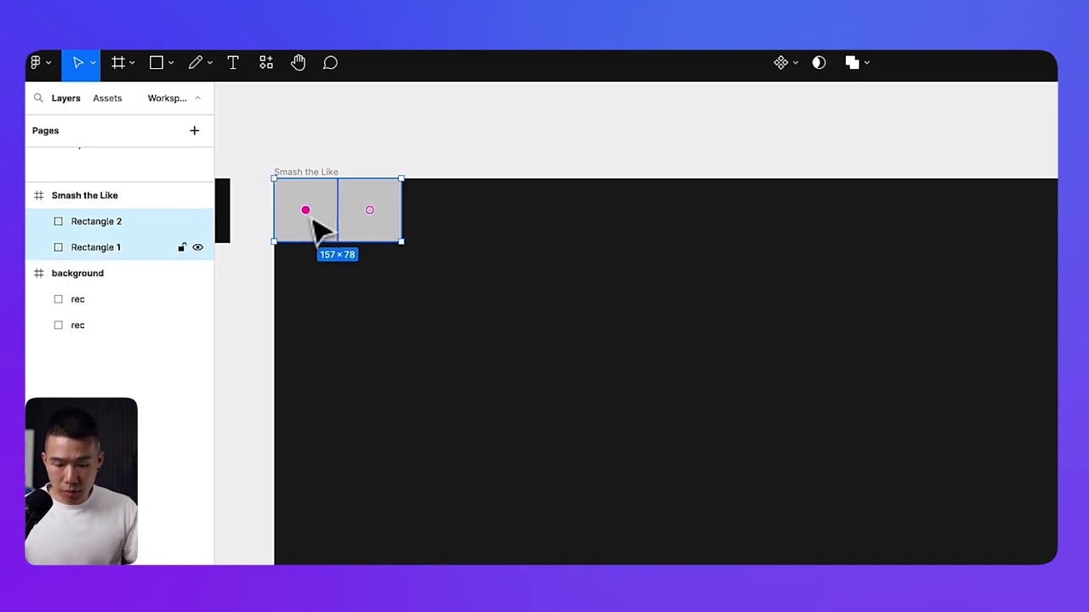
pyautogui.hotkey('shift', 'a')
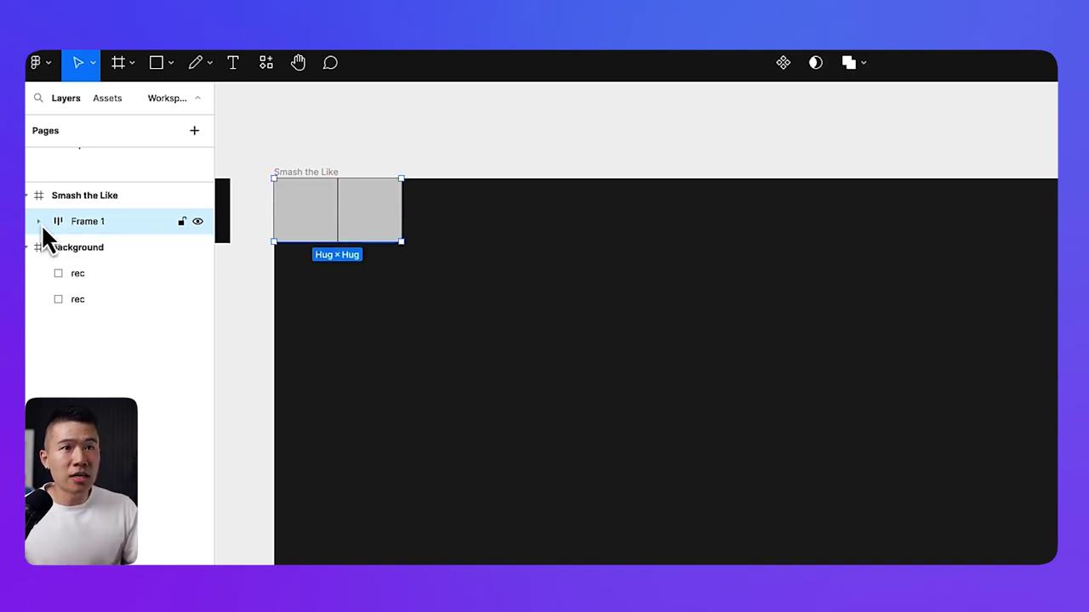
# Duplicate the first square inside the auto layout row until the row spans the full width of the frame.
pyautogui.click(38, 221)
pyautogui.click(114, 230)
pyautogui.hotkey('ctrl', 'd')
pyautogui.hotkey('ctrl', 'd')
pyautogui.hotkey('ctrl', 'd')
pyautogui.hotkey('ctrl', 'd')
pyautogui.hotkey('ctrl', 'd')
pyautogui.hotkey('ctrl', 'd')
pyautogui.hotkey('ctrl', 'd')
pyautogui.hotkey('ctrl', 'd')
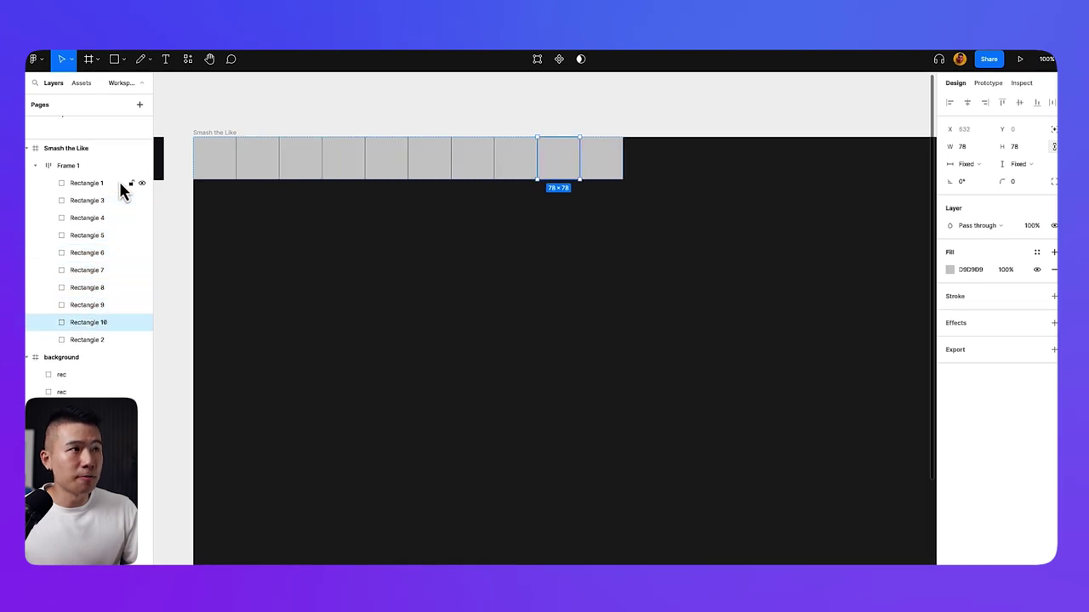
pyautogui.hotkey('ctrl', 'd')
pyautogui.hotkey('ctrl', 'd')
pyautogui.hotkey('ctrl', 'd')
pyautogui.hotkey('ctrl', 'd')
pyautogui.hotkey('ctrl', 'd')
pyautogui.hotkey('ctrl', 'd')
pyautogui.hotkey('ctrl', 'd')
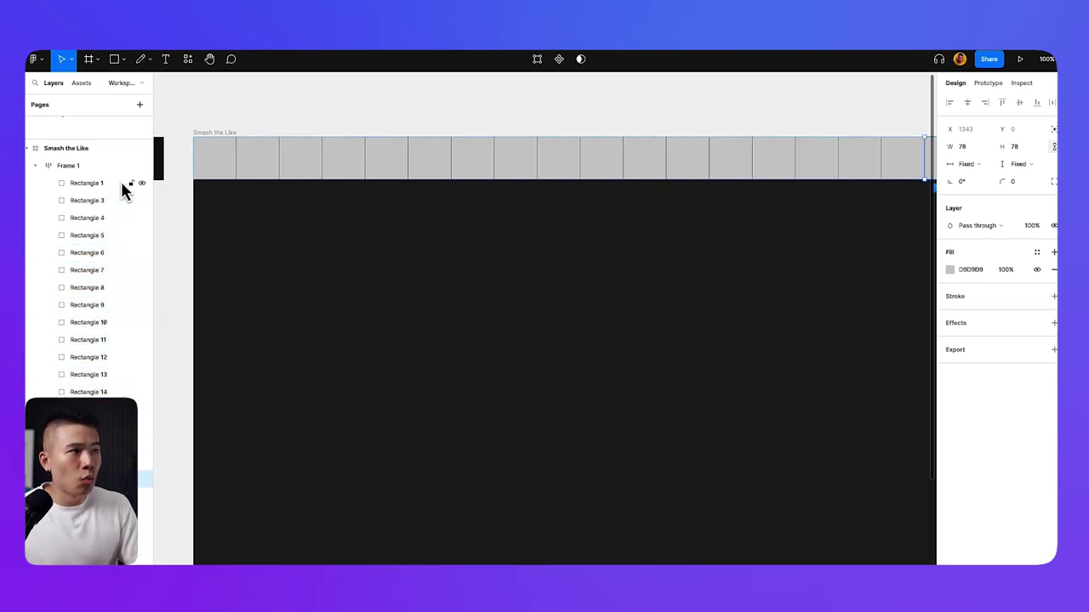
pyautogui.press('-')
pyautogui.press('+')
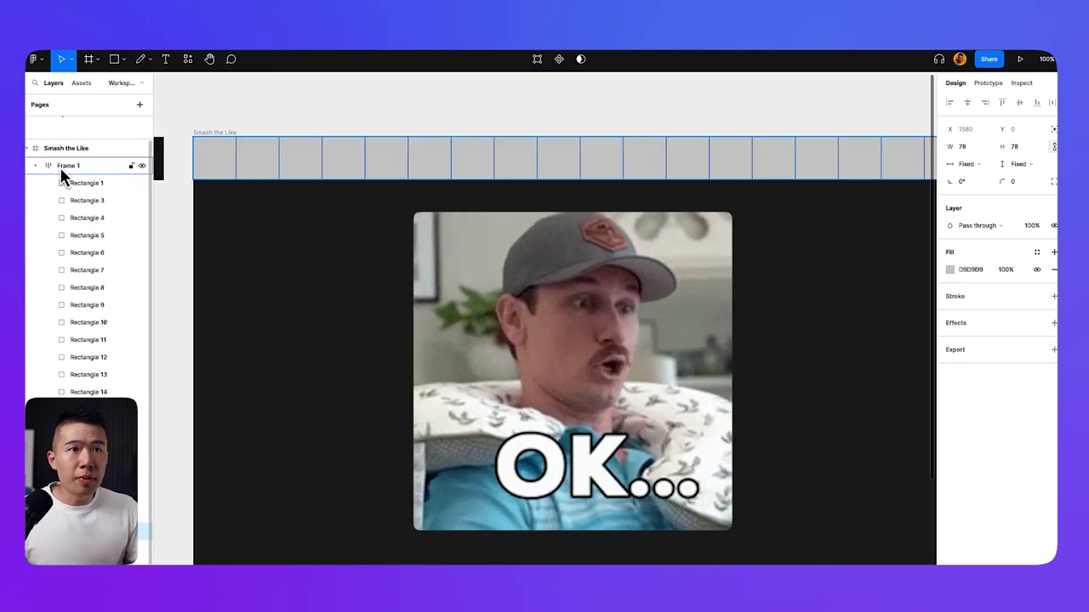
# Duplicate the row of squares downward with 1 px gaps until 15 rows cover the whole frame.
pyautogui.click(35, 167)
pyautogui.click(86, 168)
pyautogui.moveTo(217, 162); pyautogui.dragTo(218, 200)
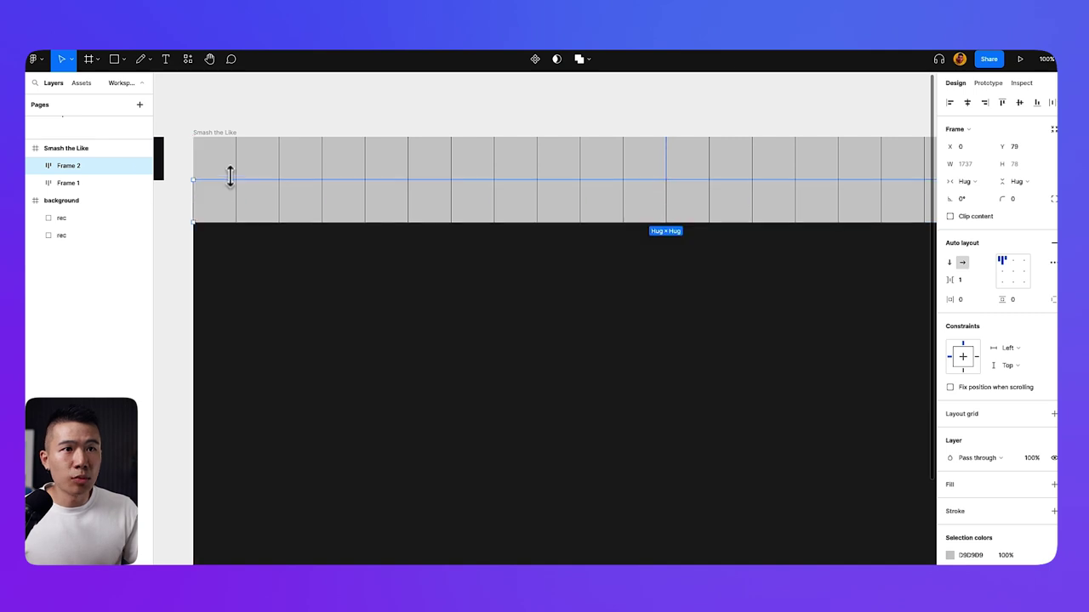
pyautogui.hotkey('ctrl', 'd')
pyautogui.hotkey('ctrl', 'd')
pyautogui.hotkey('ctrl', 'd')
pyautogui.hotkey('ctrl', 'd')
pyautogui.hotkey('ctrl', 'd')
pyautogui.hotkey('ctrl', 'd')
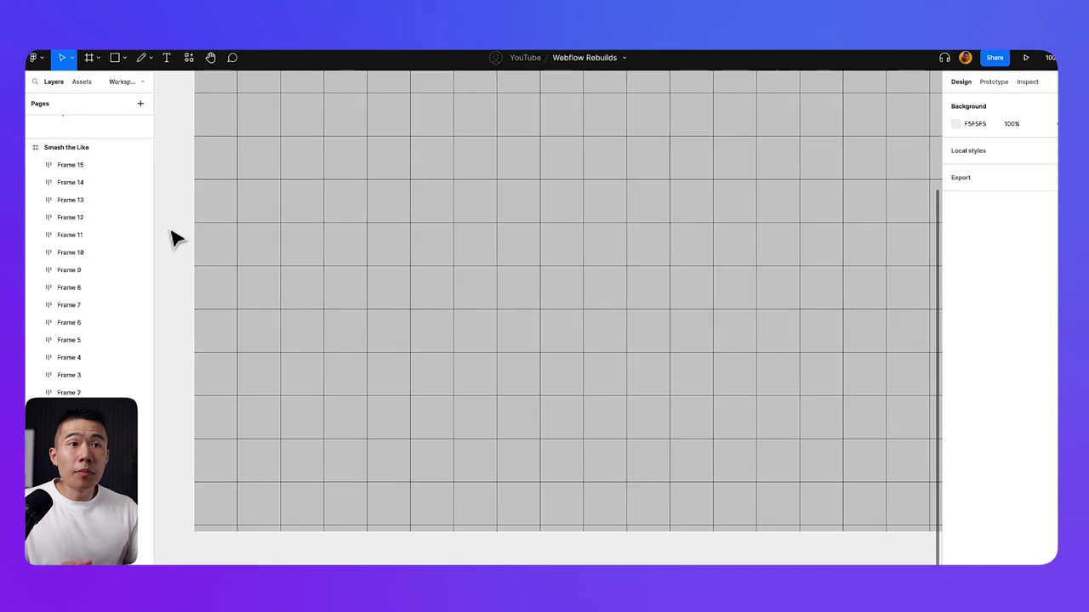
# Group all the row frames and recolour their squares to 171717.
pyautogui.click(77, 163)
pyautogui.keyDown('shift'); pyautogui.click(183, 477); pyautogui.keyUp('shift')
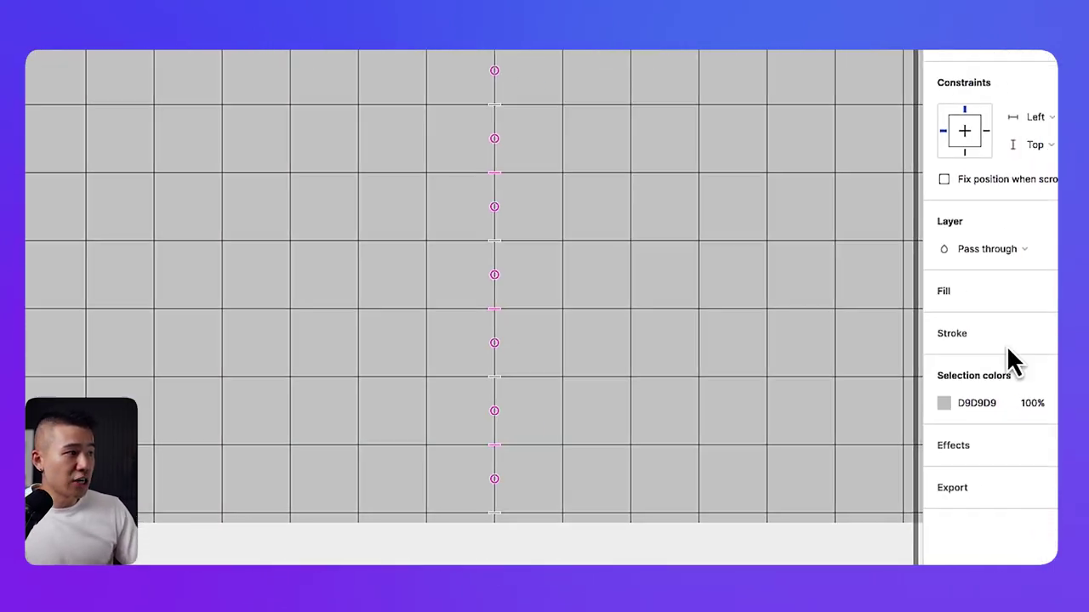
pyautogui.click(943, 403)
pyautogui.moveTo(793, 389); pyautogui.dragTo(707, 381)
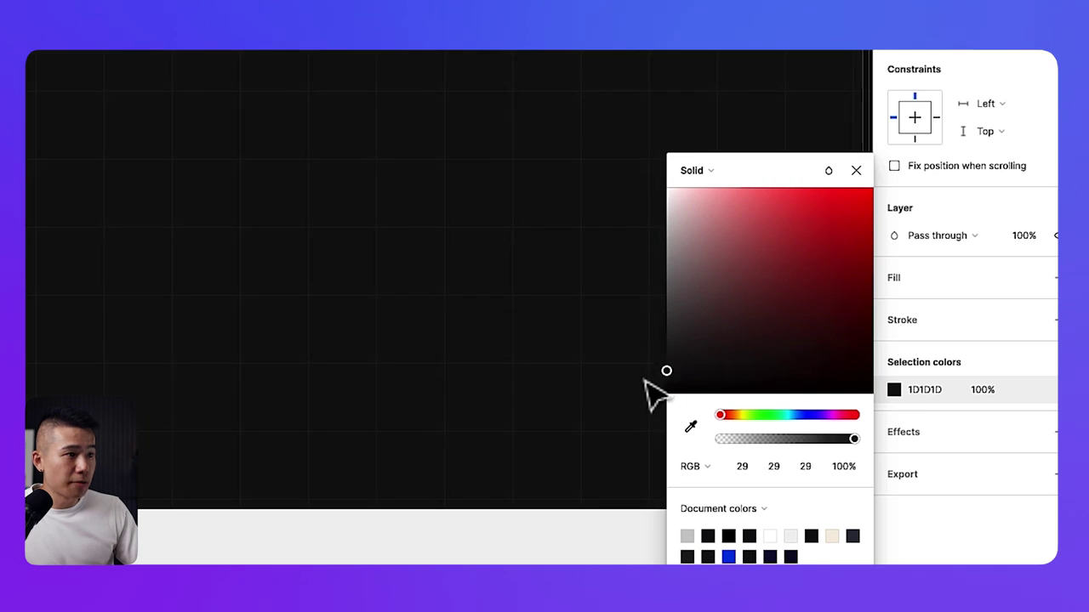
pyautogui.moveTo(647, 396); pyautogui.dragTo(652, 393)
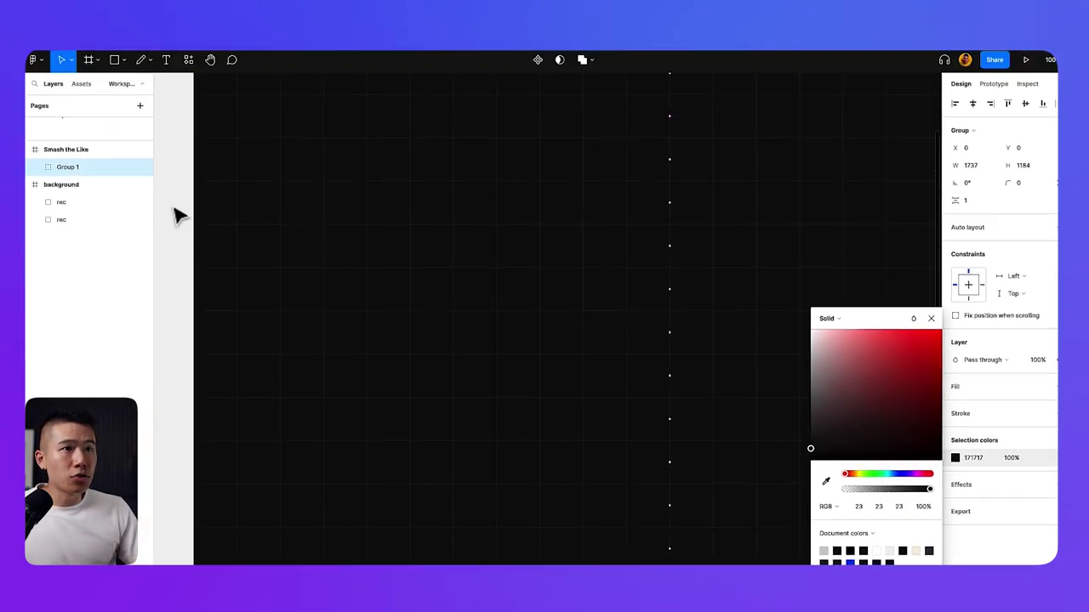
# Lighten the Smash the Like frame's fill to 585858 so the grid lines stand out.
pyautogui.scroll(2, 175, 214)
pyautogui.click(90, 151)
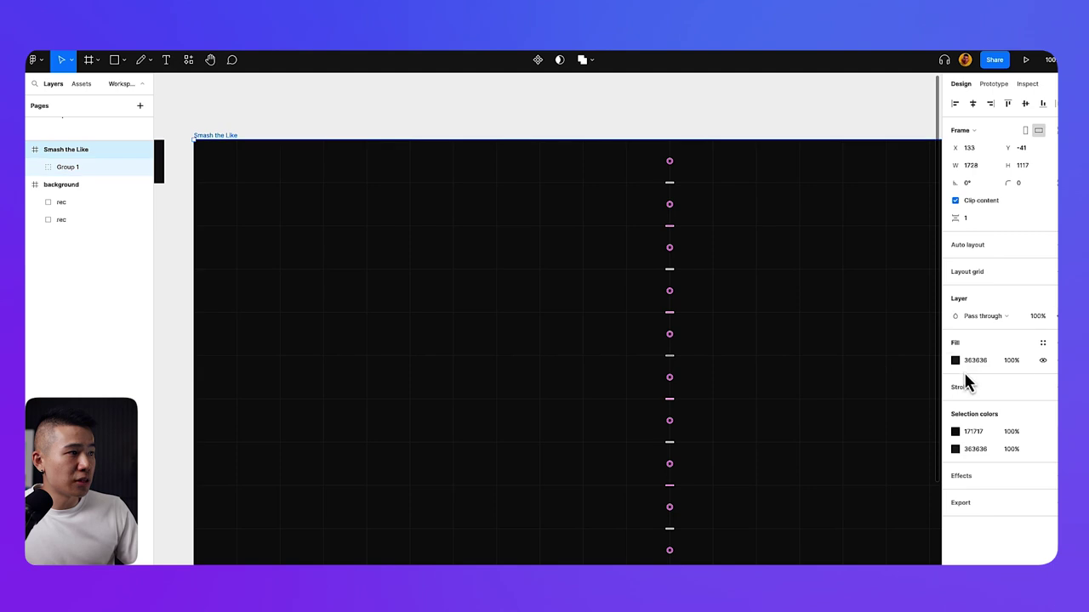
pyautogui.click(956, 362)
pyautogui.moveTo(834, 415); pyautogui.dragTo(811, 425)
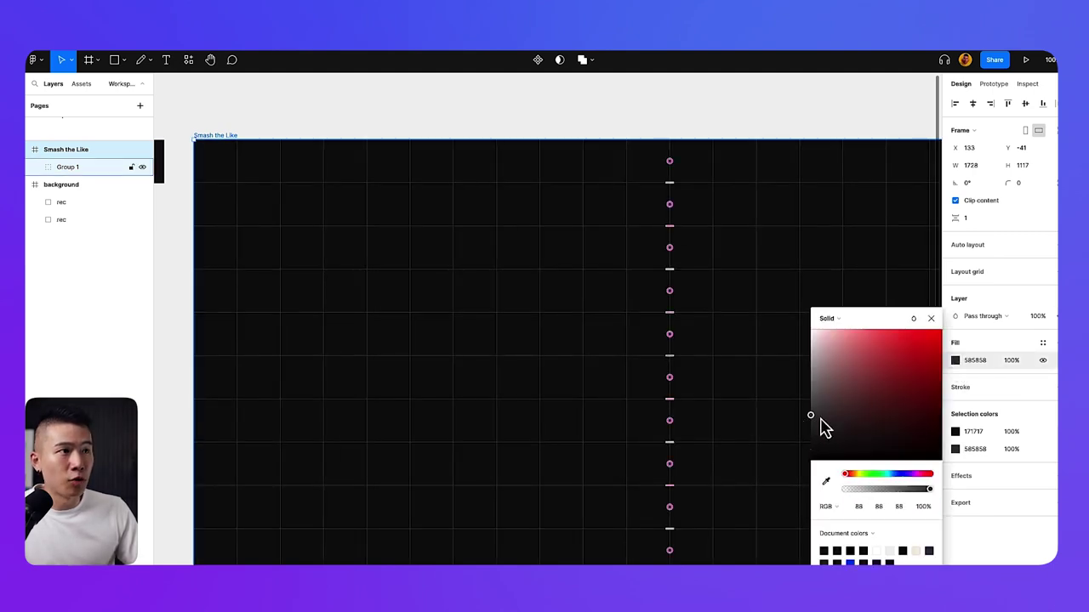
pyautogui.click(611, 137)
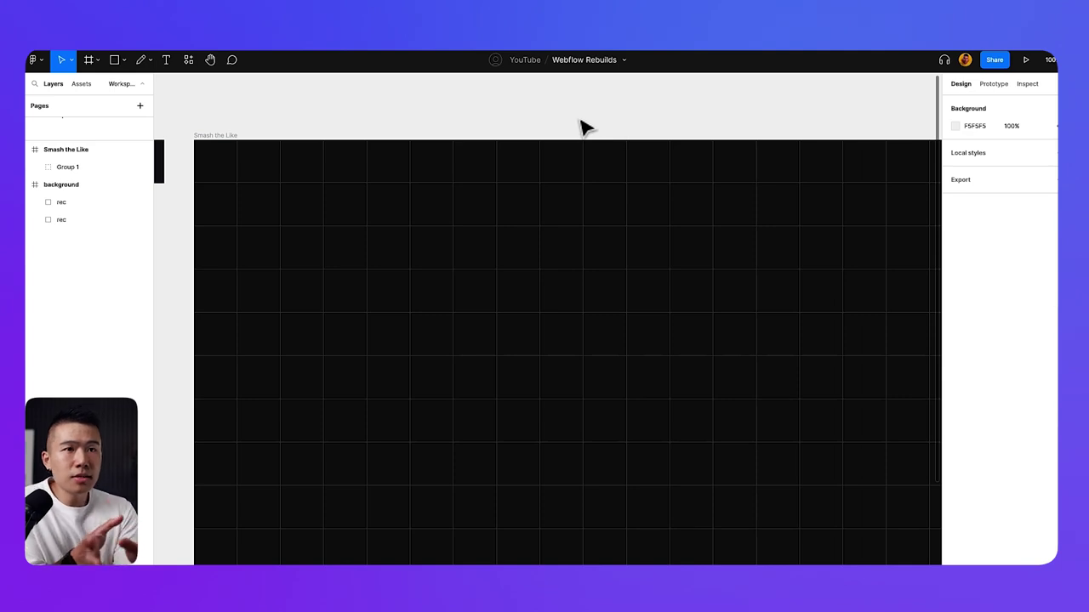
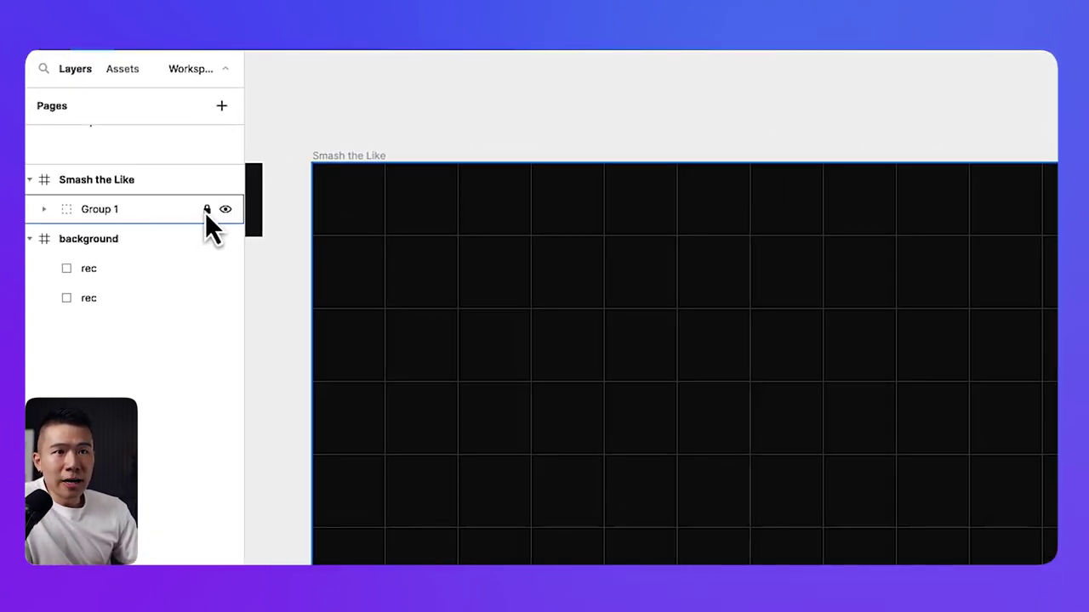
# Lock the grid group and draw a 226 × 226 square over the grid in the Smash the Like frame.
pyautogui.click(205, 212)
pyautogui.click(164, 188)
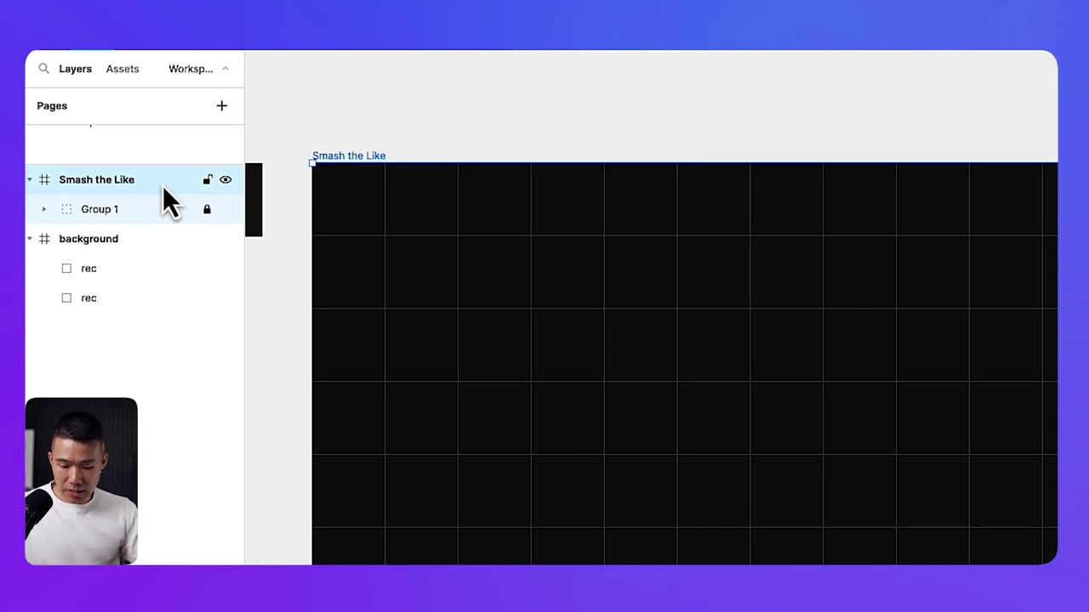
pyautogui.press('r')
pyautogui.moveTo(541, 300); pyautogui.dragTo(566, 327)
pyautogui.moveTo(304, 253); pyautogui.dragTo(462, 408)
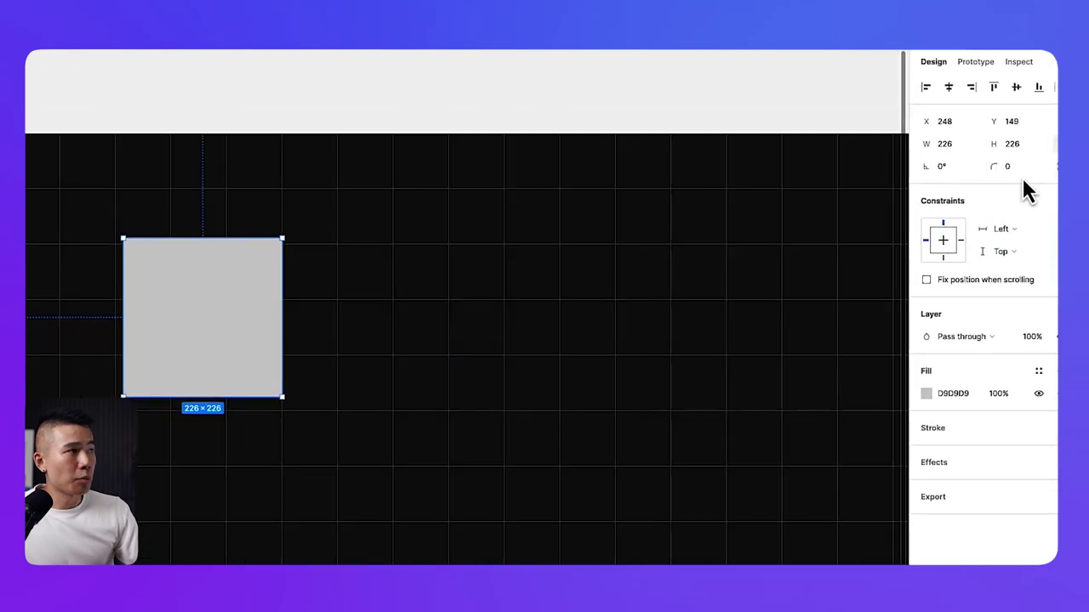
# Set the 226 × 226 square's corner radius to 300 to turn it into a circle.
pyautogui.click(1020, 169)
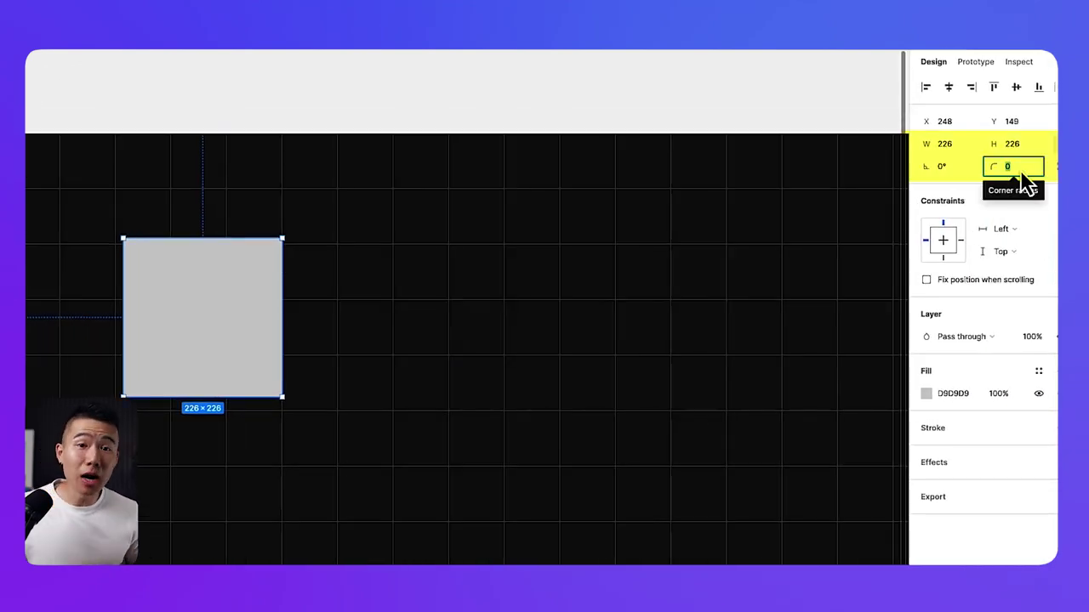
pyautogui.write('300')
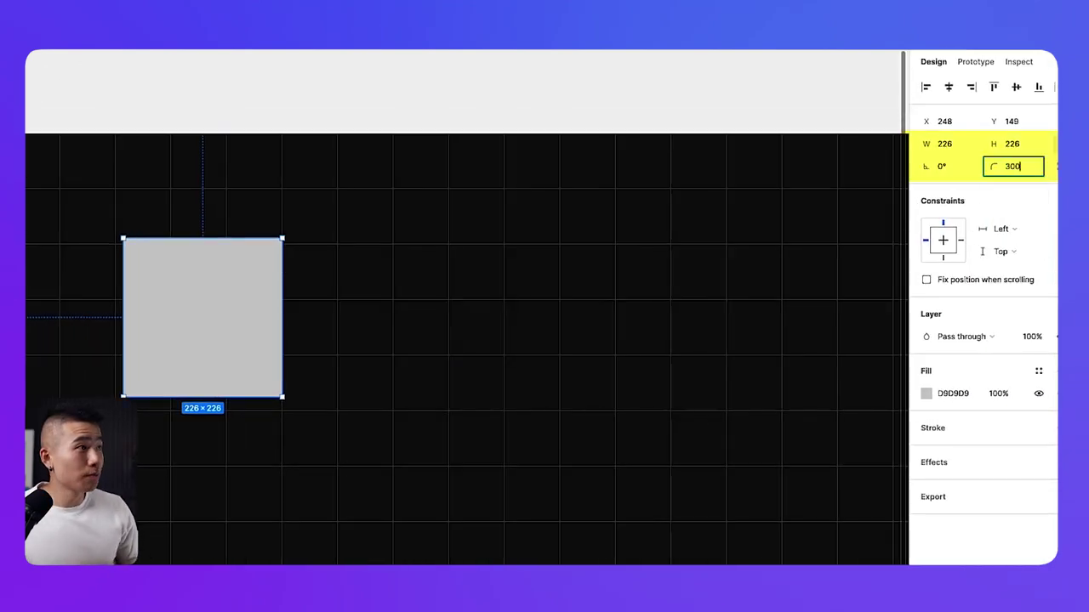
pyautogui.press('Return')
# Add a layer blur effect to the circle with a blur of 300.
pyautogui.click(1039, 462)
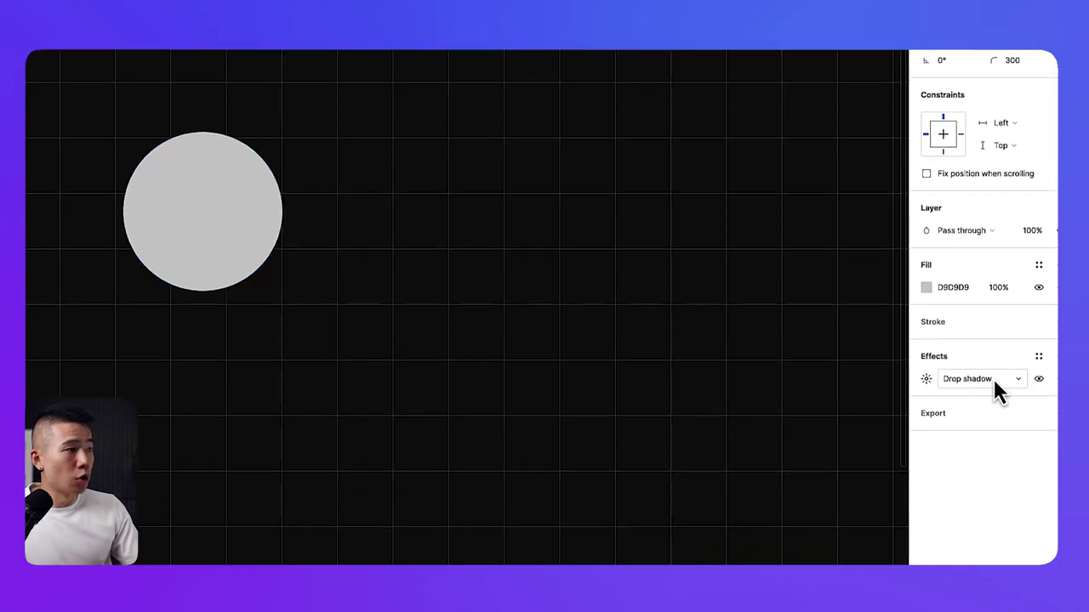
pyautogui.click(991, 377)
pyautogui.click(981, 391)
pyautogui.click(928, 378)
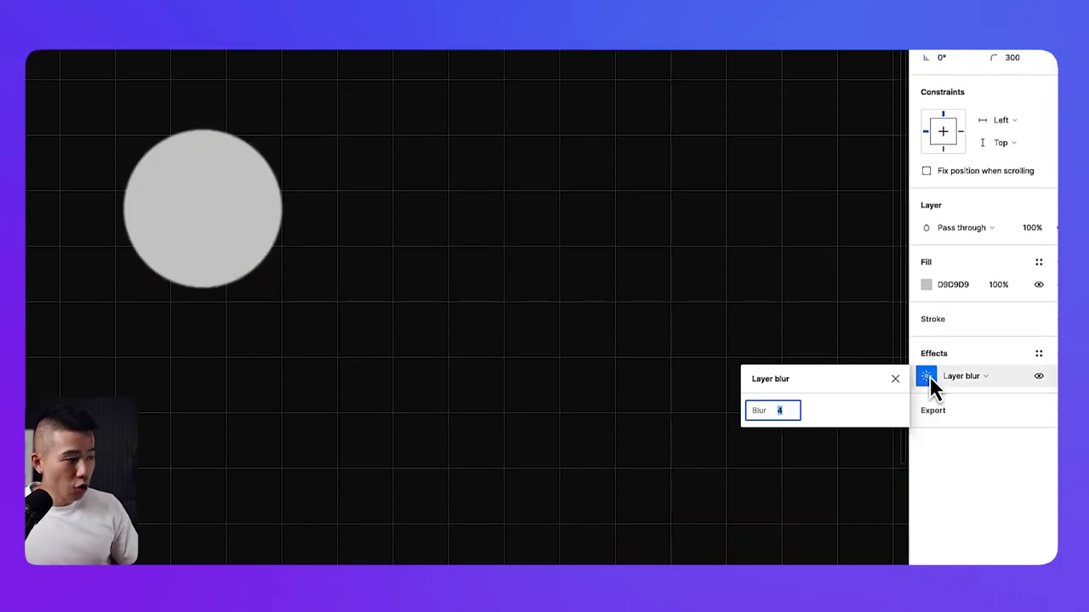
pyautogui.write('300')
pyautogui.press('Return')
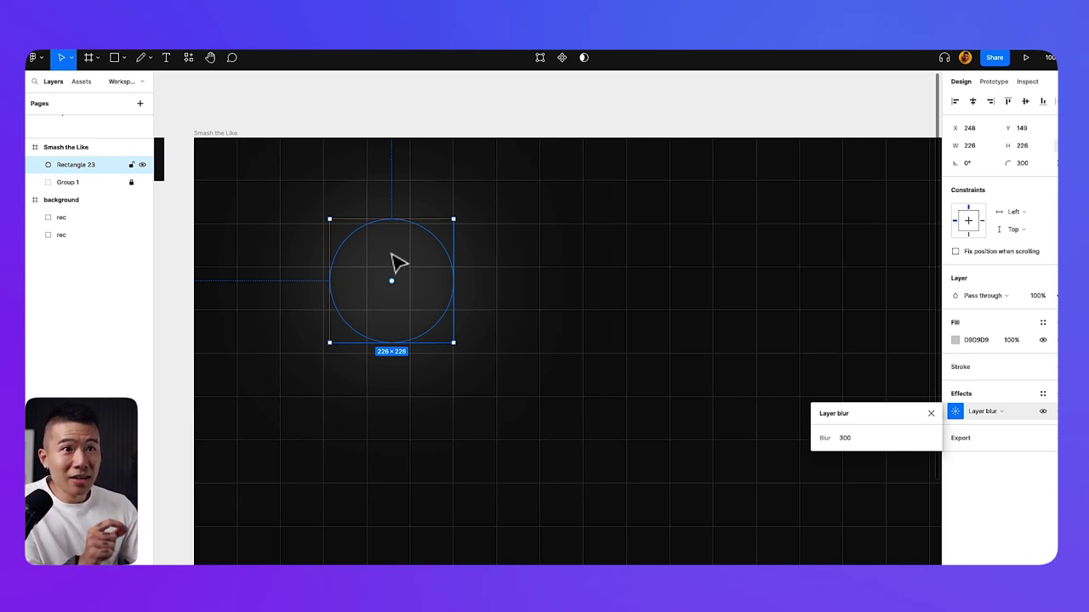
# Place the blurred circle behind the locked grid group and move it to X 267, Y 247.
pyautogui.moveTo(72, 173); pyautogui.dragTo(73, 195)
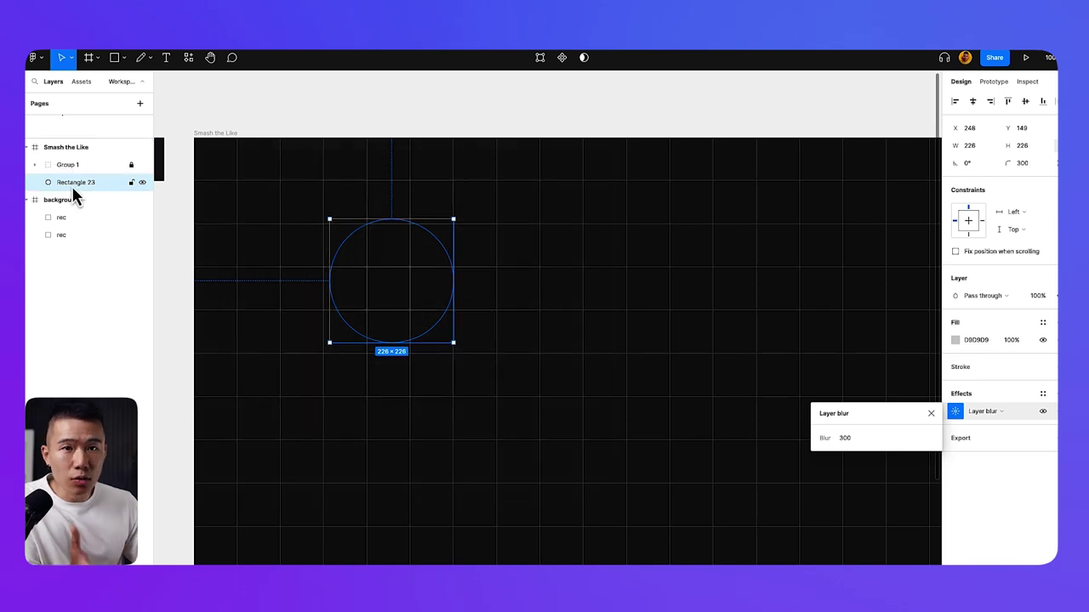
pyautogui.hotkey('shift', '1')
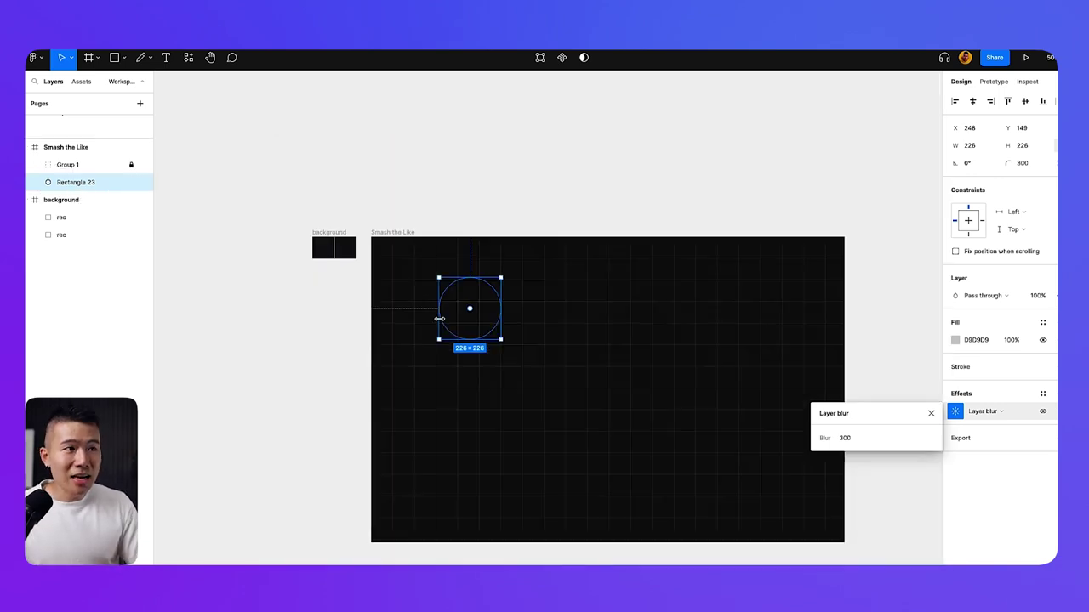
pyautogui.hotkey('ctrl', '+')
pyautogui.scroll(-3, 430, 282)
pyautogui.moveTo(415, 182); pyautogui.dragTo(395, 269)
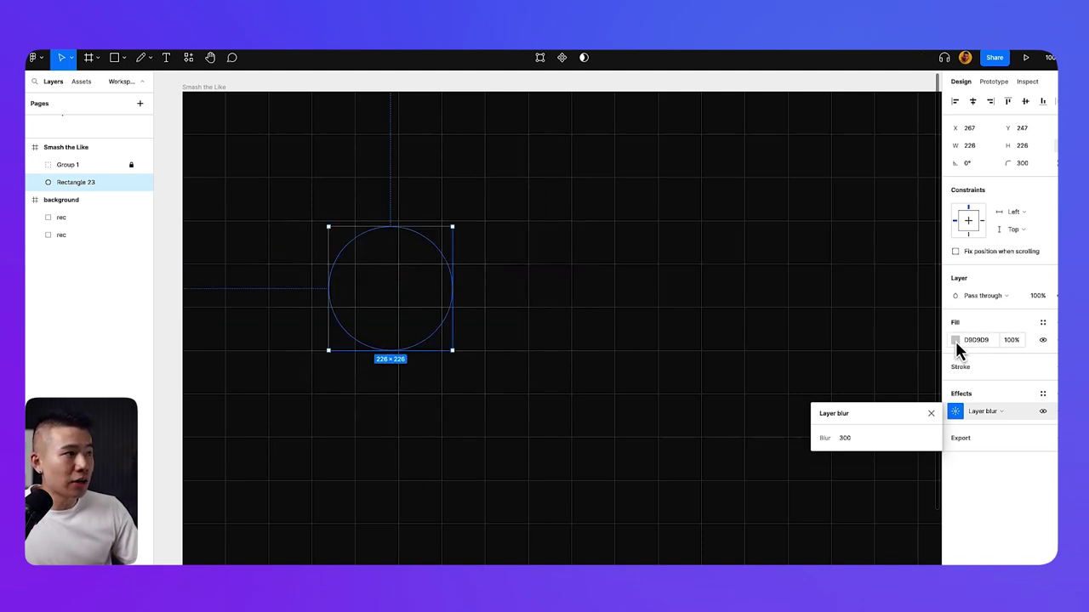
# Change the blurred circle's fill to white FFFFFF and darken the Smash the Like frame's fill.
pyautogui.click(956, 341)
pyautogui.moveTo(845, 369); pyautogui.dragTo(691, 274)
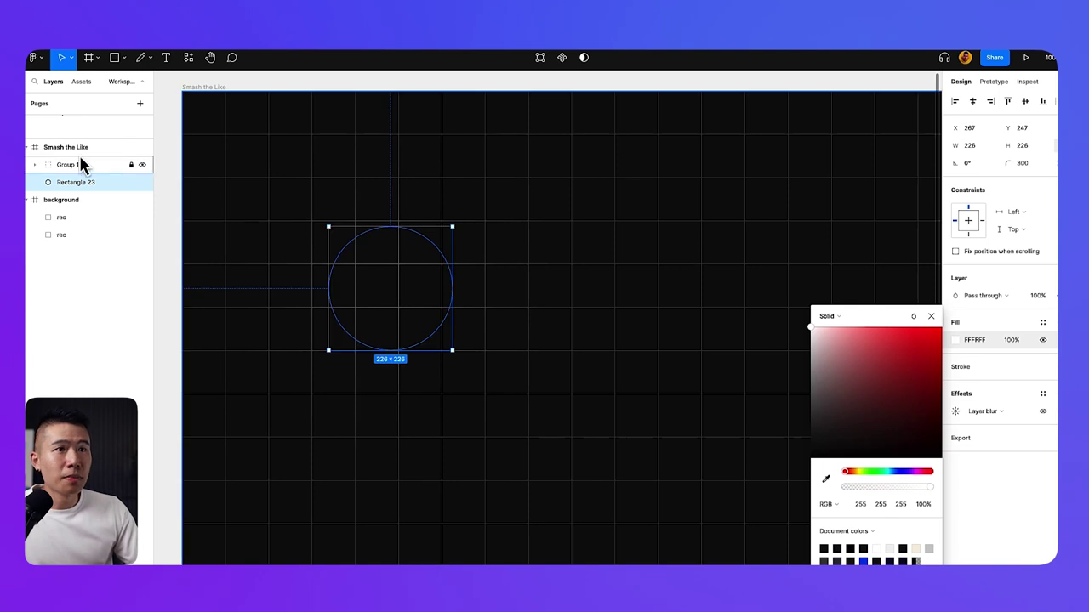
pyautogui.press('Escape')
pyautogui.click(956, 342)
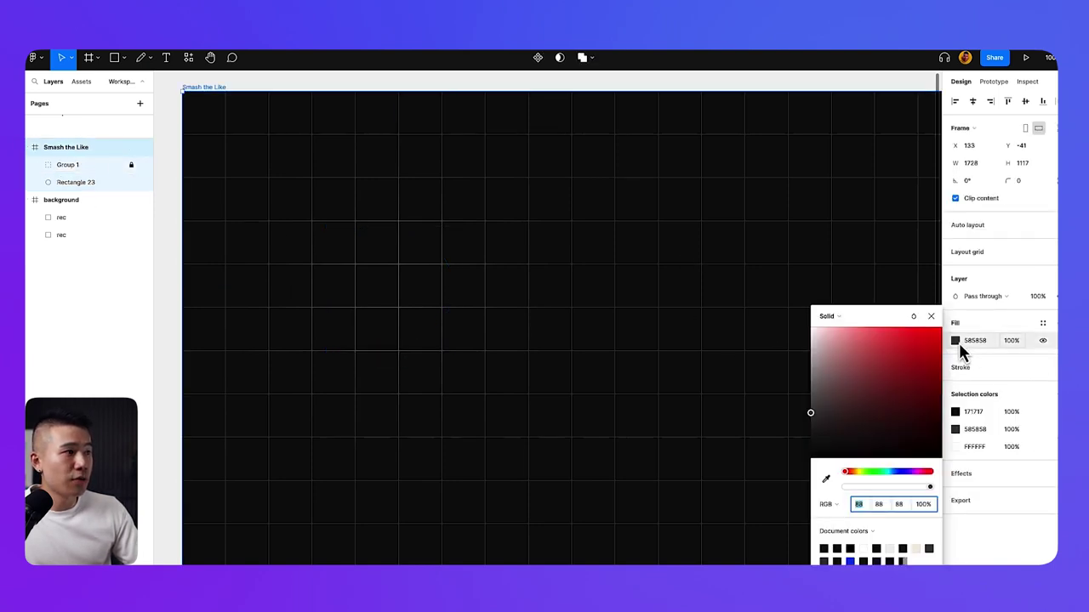
pyautogui.moveTo(813, 418); pyautogui.dragTo(805, 448)
# Move the blurred circle slightly up and to the right beneath the grid.
pyautogui.click(77, 184)
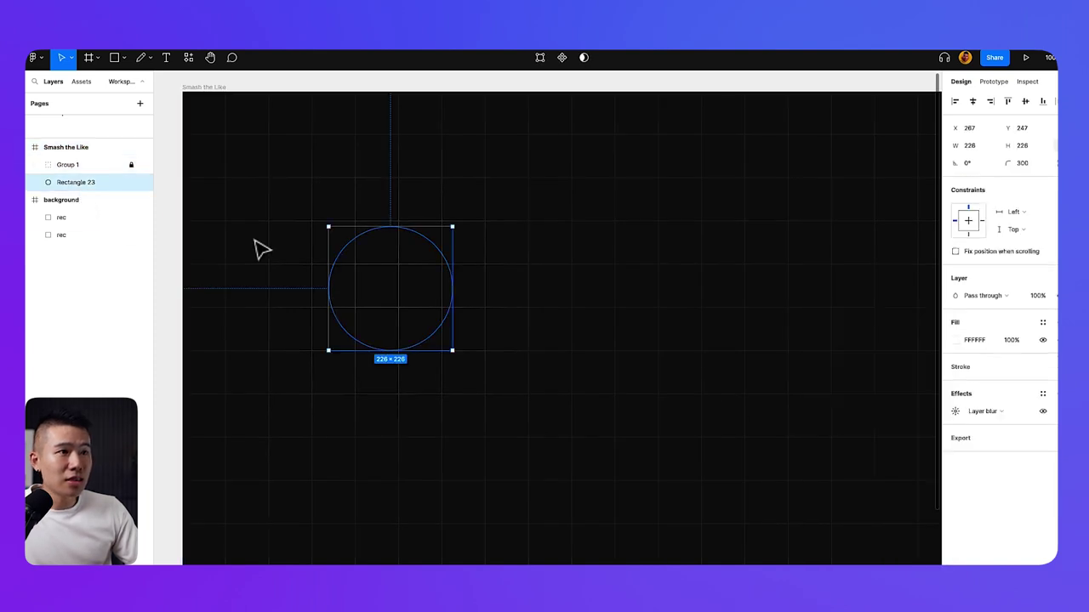
pyautogui.moveTo(382, 301); pyautogui.dragTo(414, 227)
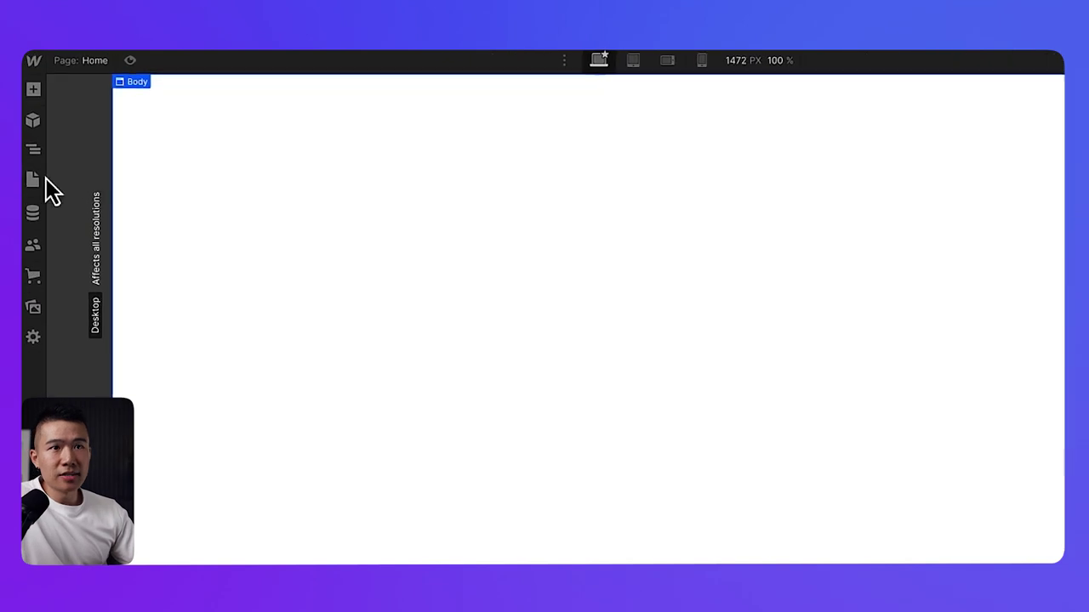
# Switch to Webflow and open the Navigator for the Home page.
pyautogui.click(35, 155)
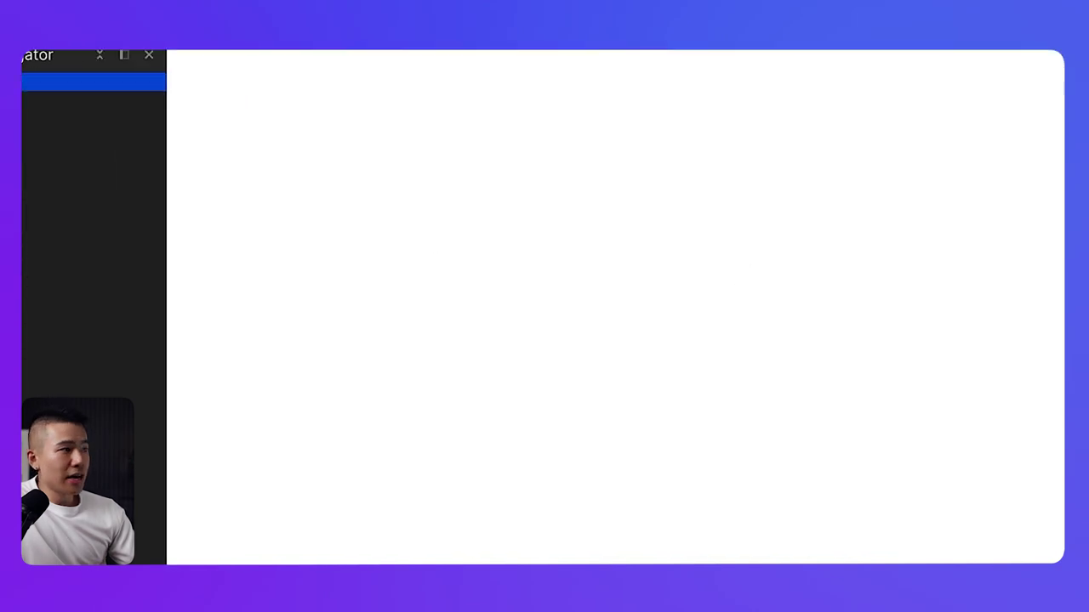
# Set the Body's background colour to #2F3036.
pyautogui.scroll(-10, 911, 329)
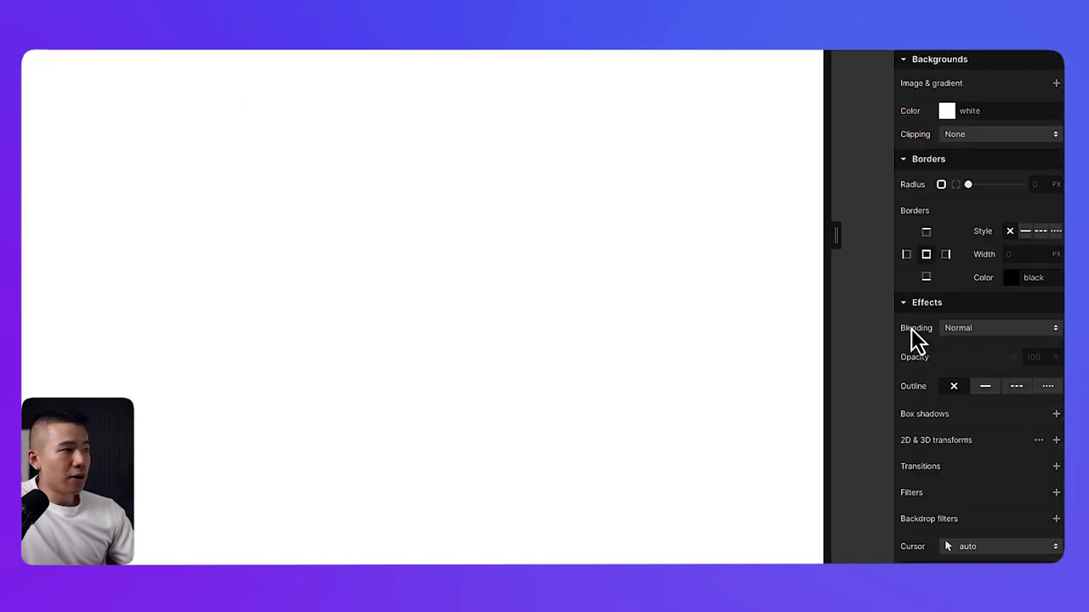
pyautogui.click(946, 111)
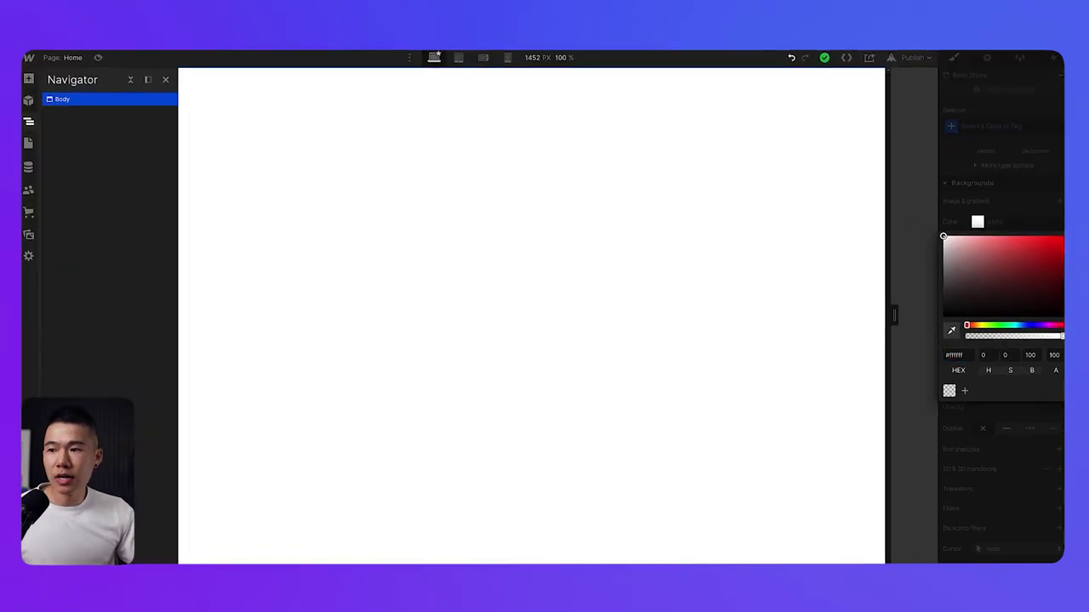
pyautogui.click(961, 353)
pyautogui.write('#2f30')
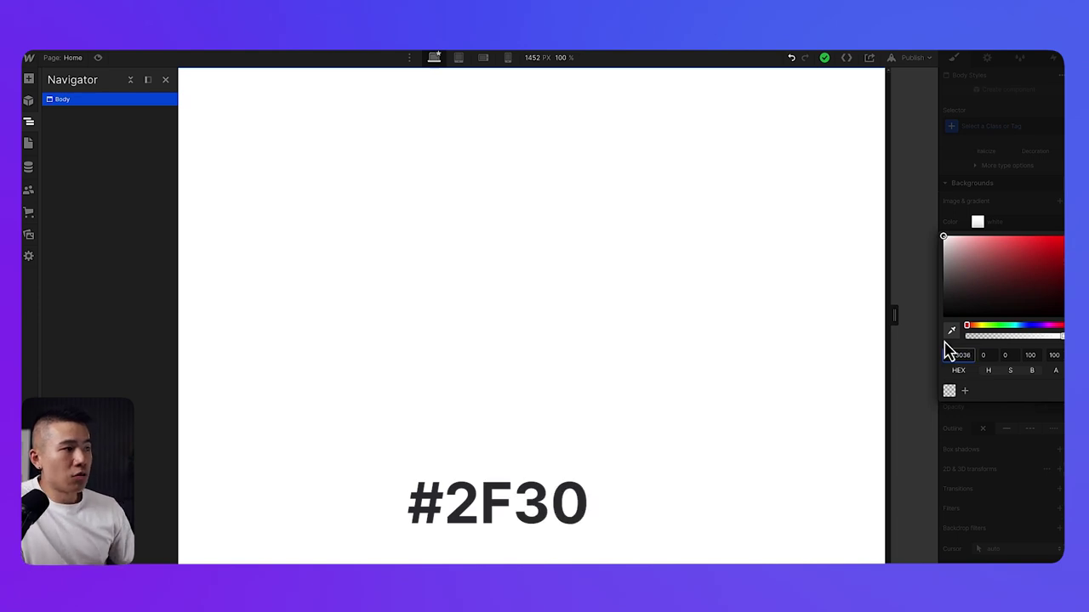
pyautogui.write('36')
pyautogui.press('Return')
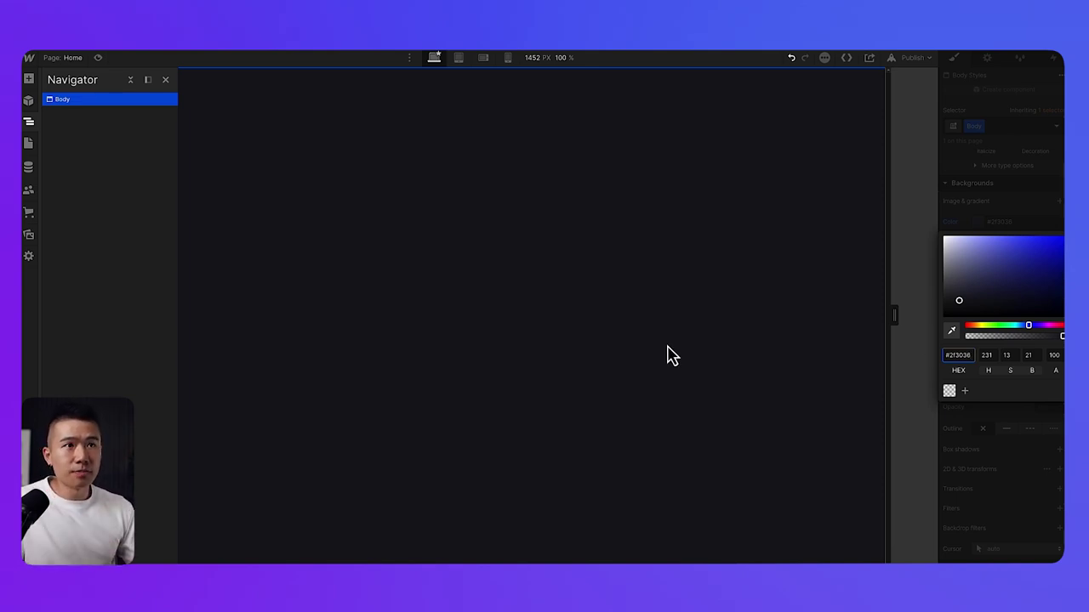
# Add a div block to the Body and give it the class section_hero.
pyautogui.press('super+e')
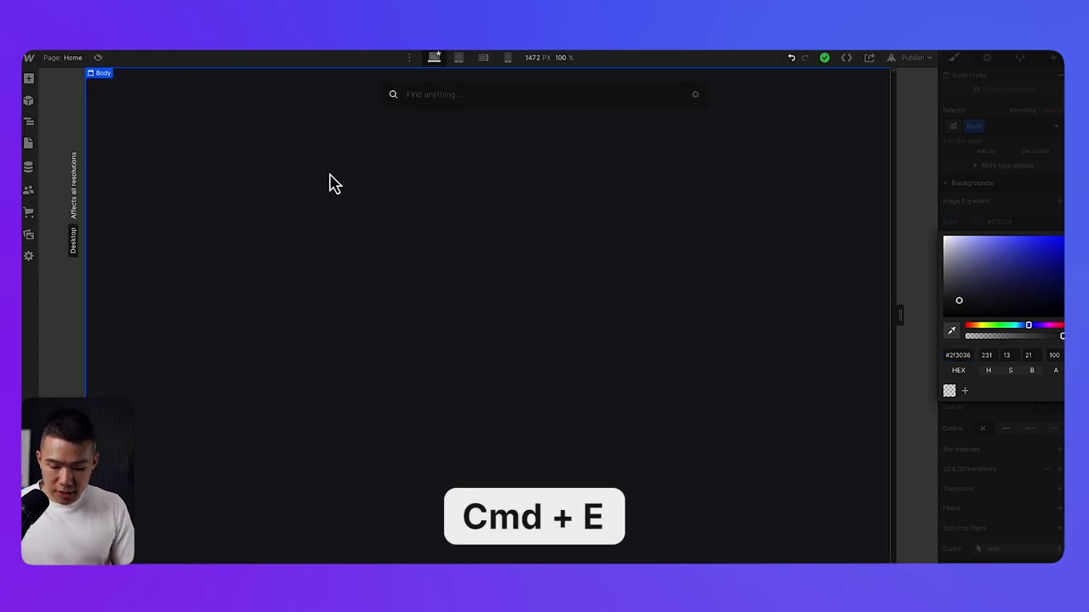
pyautogui.write('di')
pyautogui.press('Return')
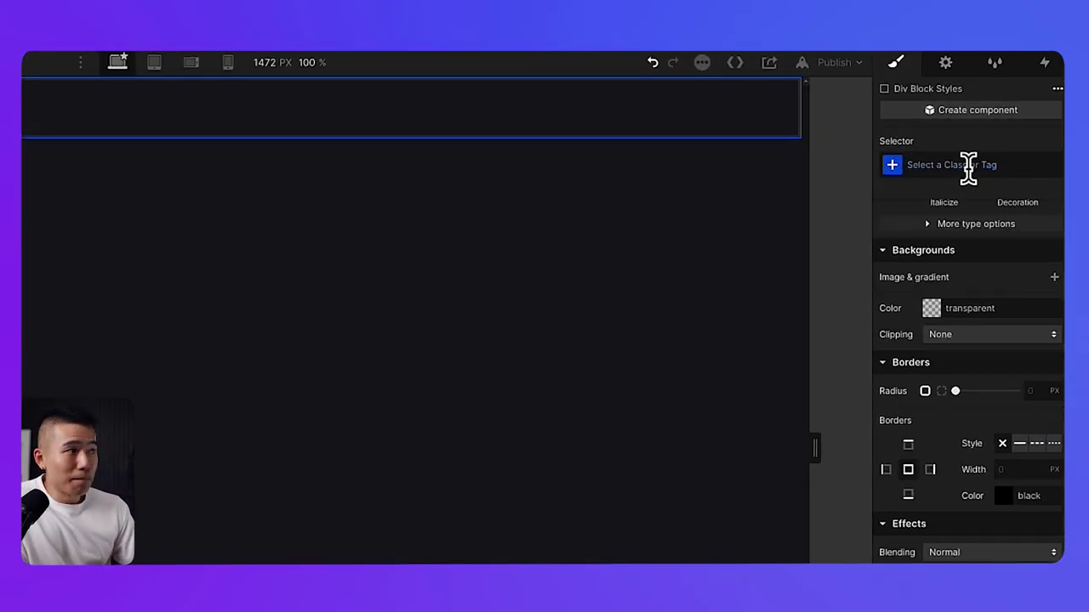
pyautogui.click(968, 168)
pyautogui.write('s')
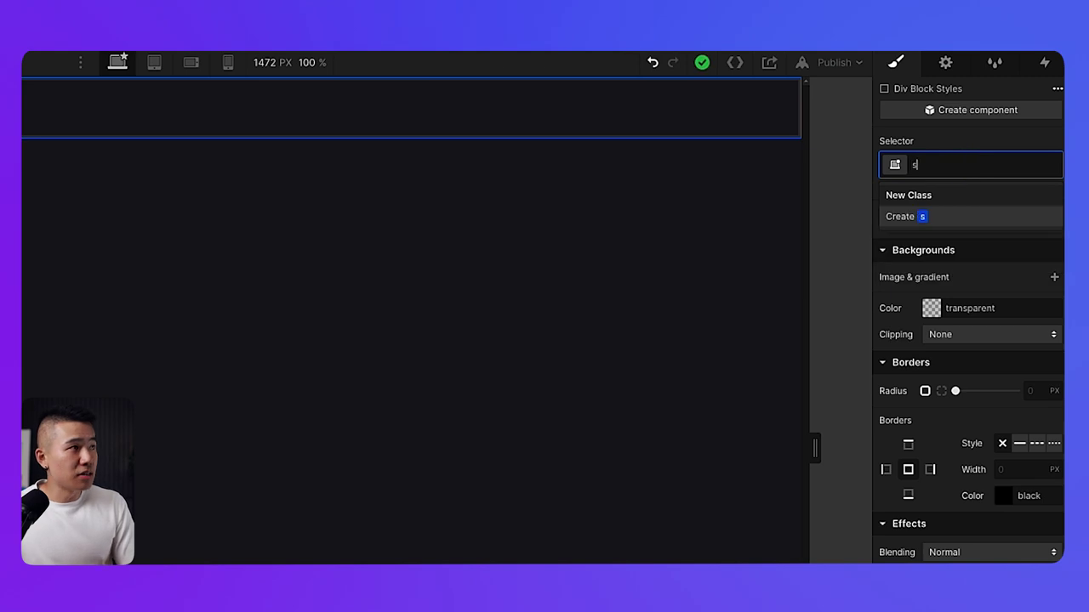
pyautogui.write('ection_hero')
pyautogui.press('Return')
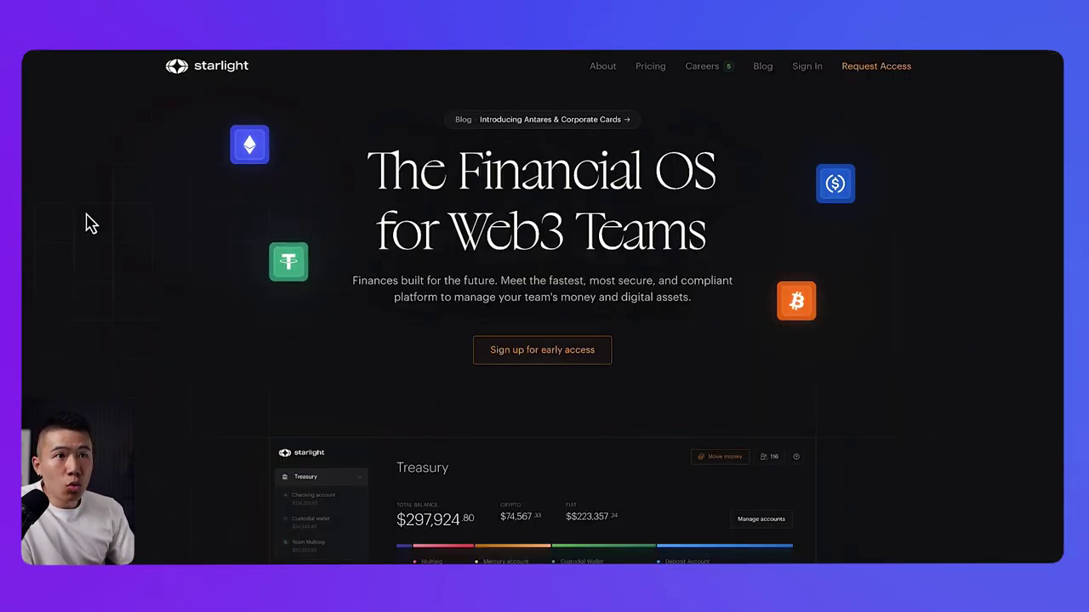
# Size section_hero to 100% width and 100vh height.
pyautogui.scroll(-1, 96, 85)
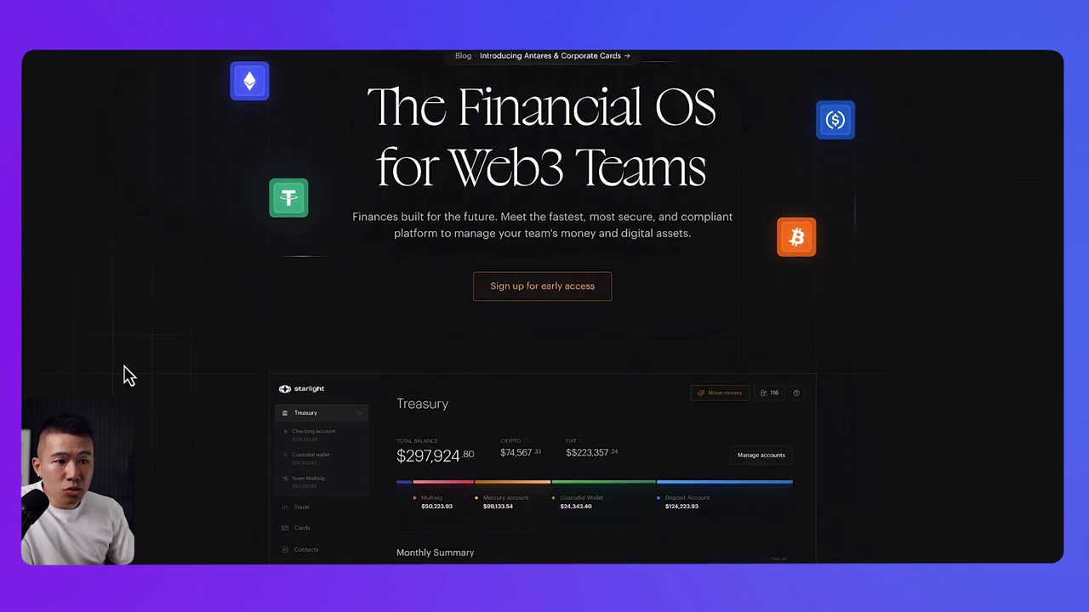
pyautogui.scroll(1, 207, 360)
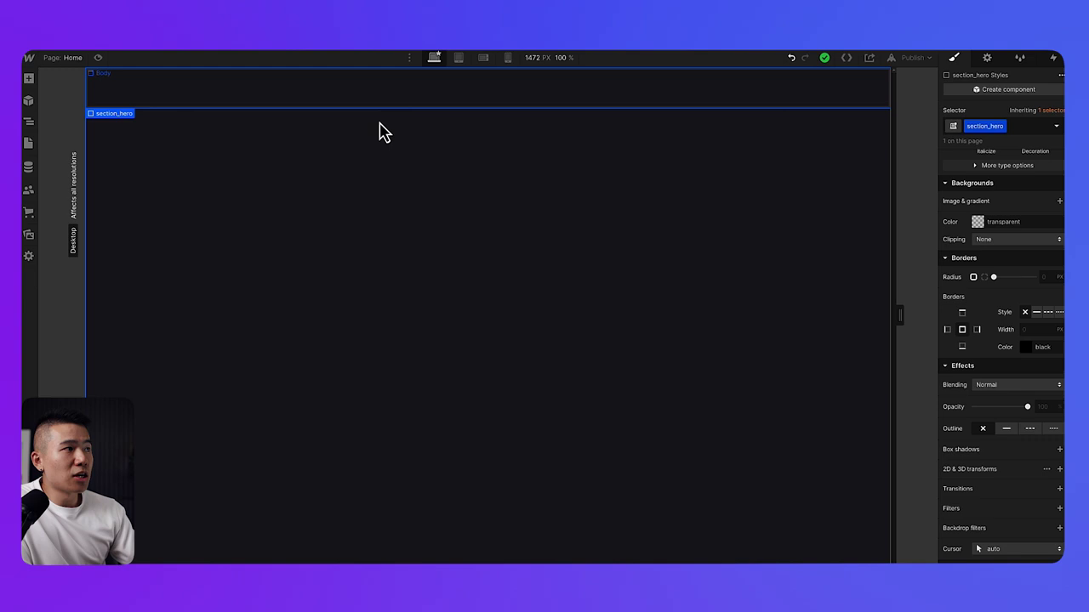
pyautogui.scroll(5, 997, 170)
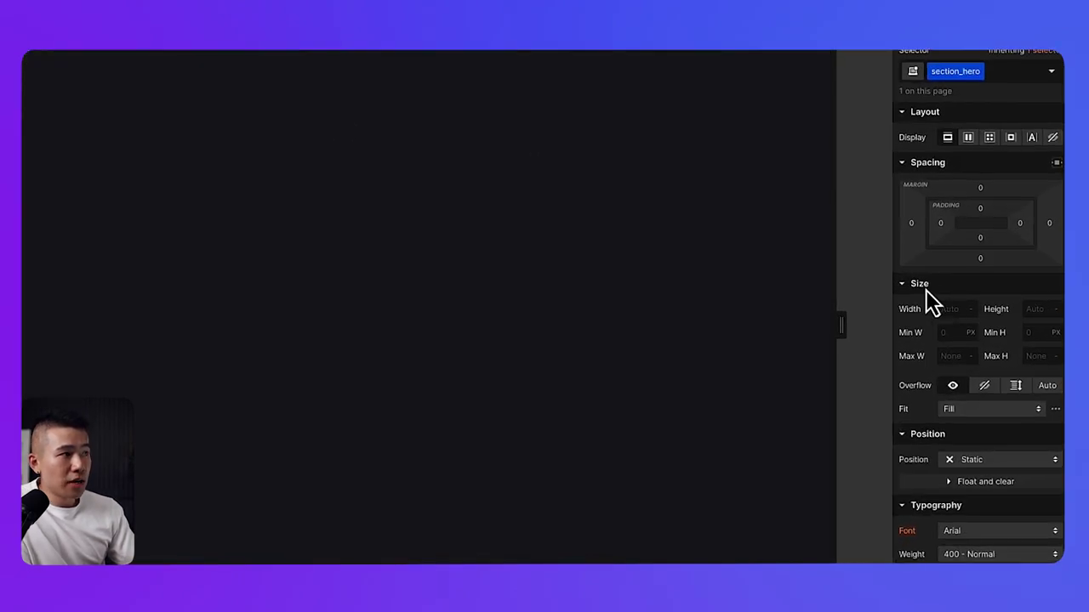
pyautogui.click(985, 304)
pyautogui.write('100')
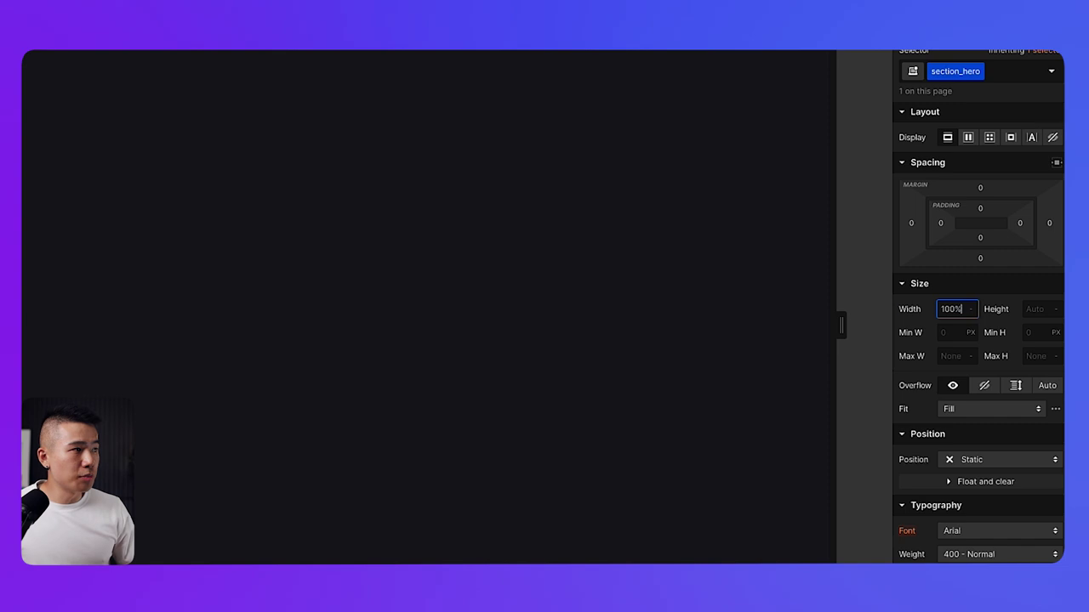
pyautogui.write('%')
pyautogui.press('Return')
pyautogui.press('Tab')
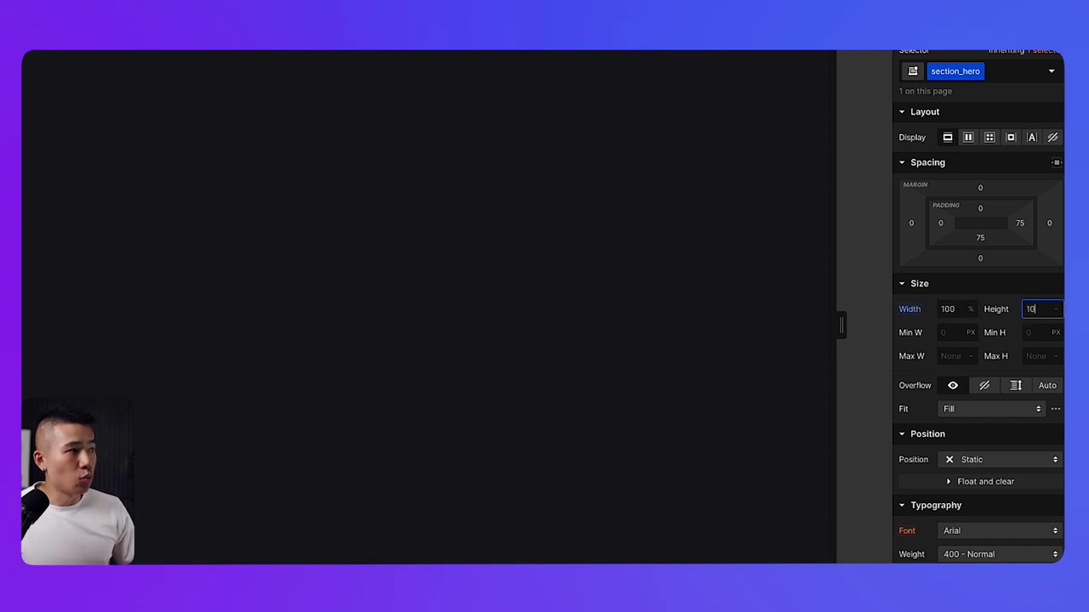
pyautogui.write('100vh')
pyautogui.press('Return')
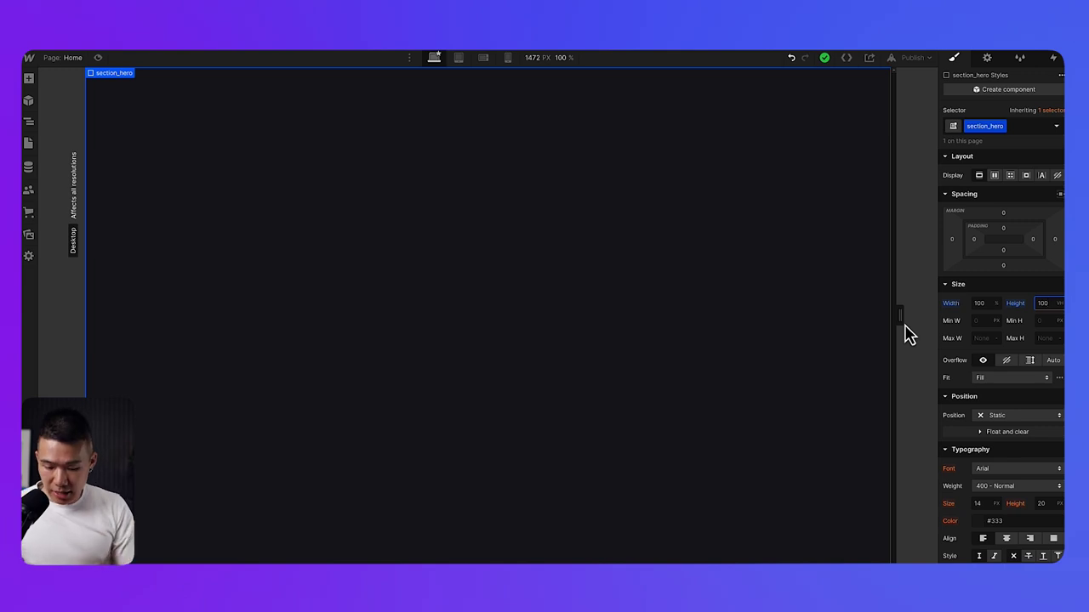
# Add a div block inside section_hero and give it the class hero-bg.
pyautogui.press('super+e')
pyautogui.write('div')
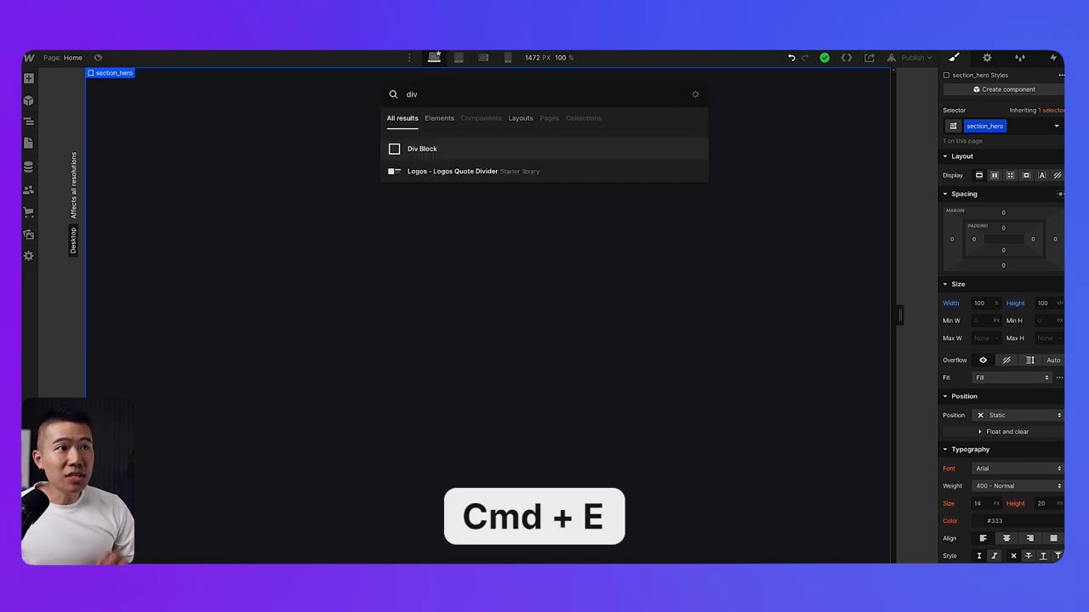
pyautogui.press('Return')
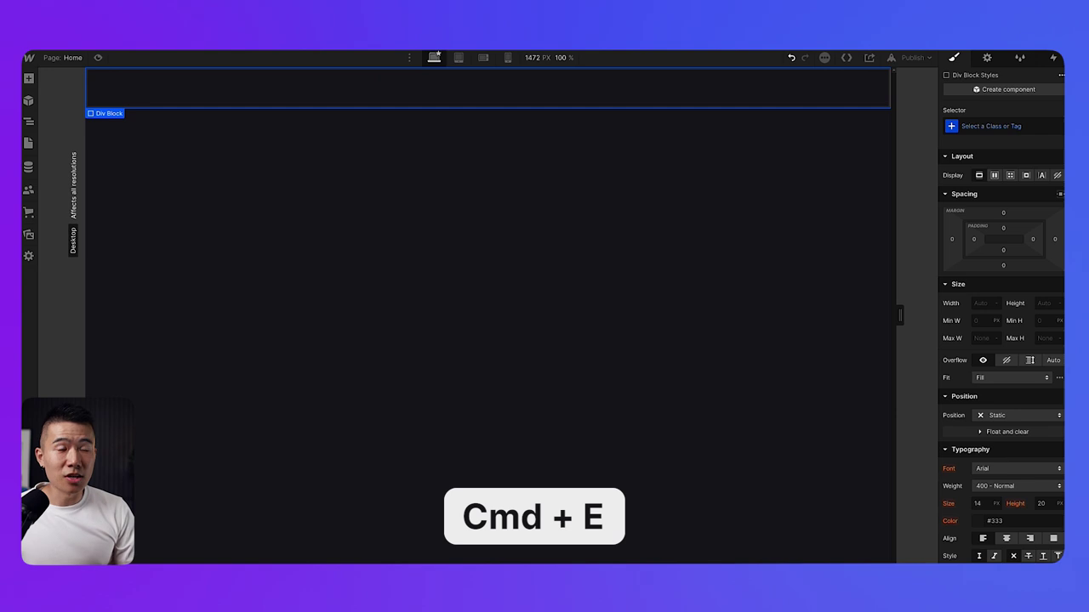
pyautogui.click(983, 126)
pyautogui.write('hero')
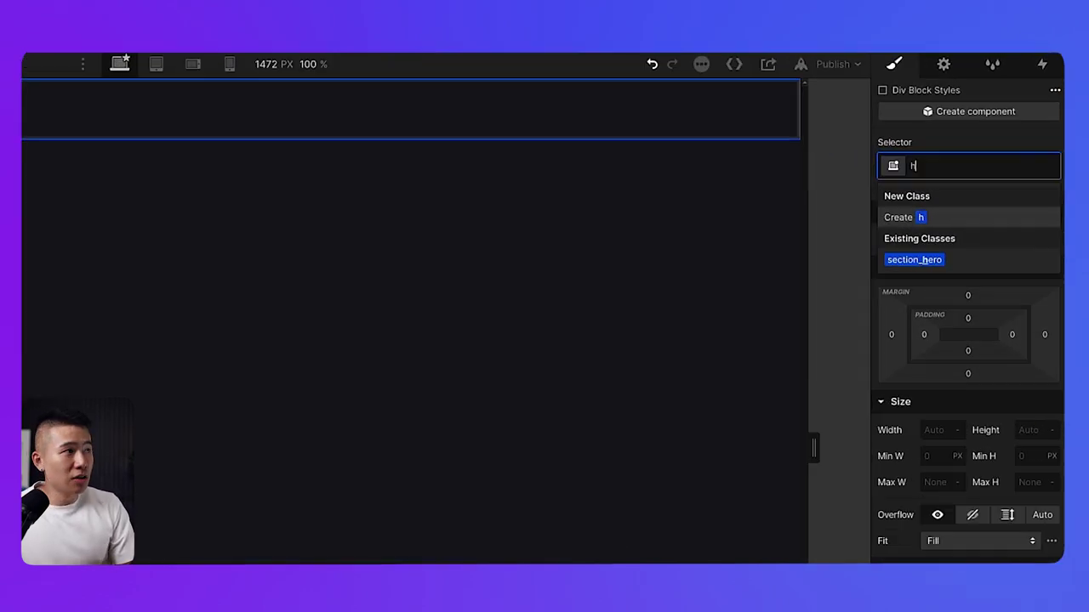
pyautogui.write('-')
pyautogui.press('Return')
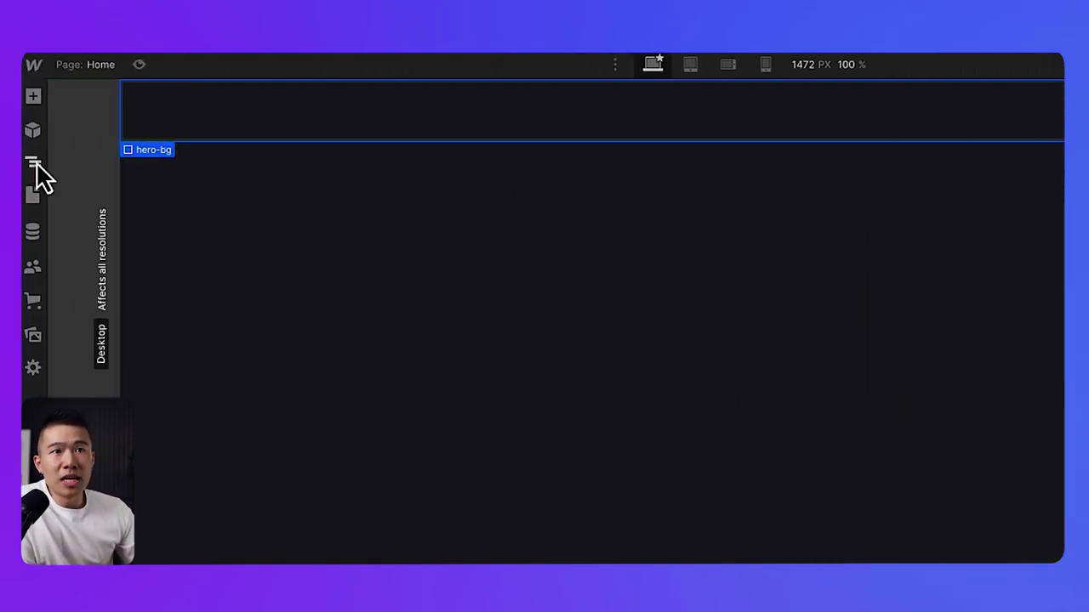
# Show the page structure in the Navigator, expand section_hero and select the hero-bg div inside it.
pyautogui.click(34, 161)
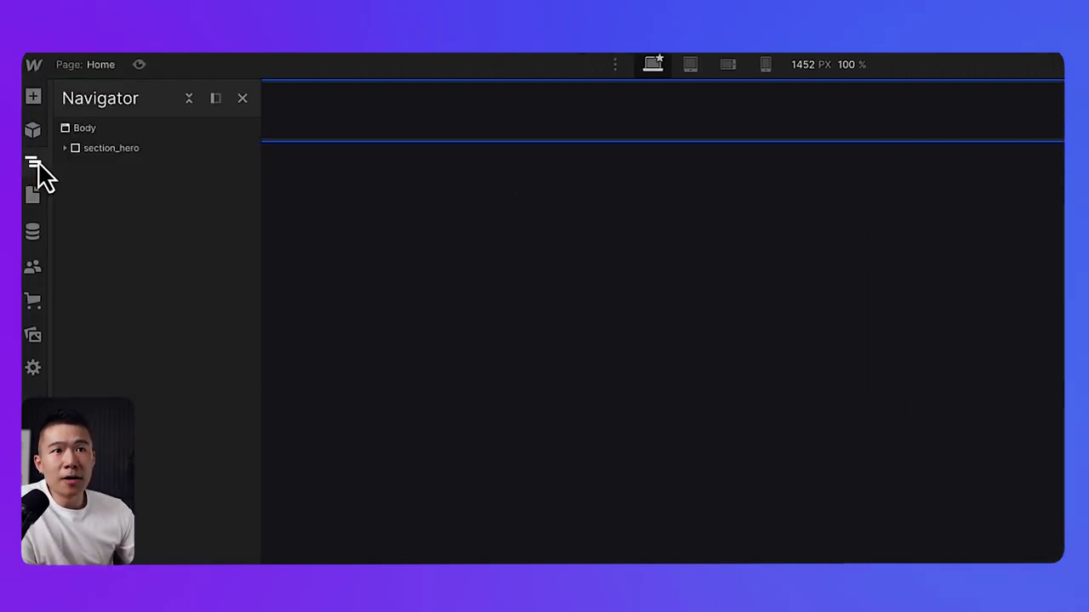
pyautogui.click(80, 127)
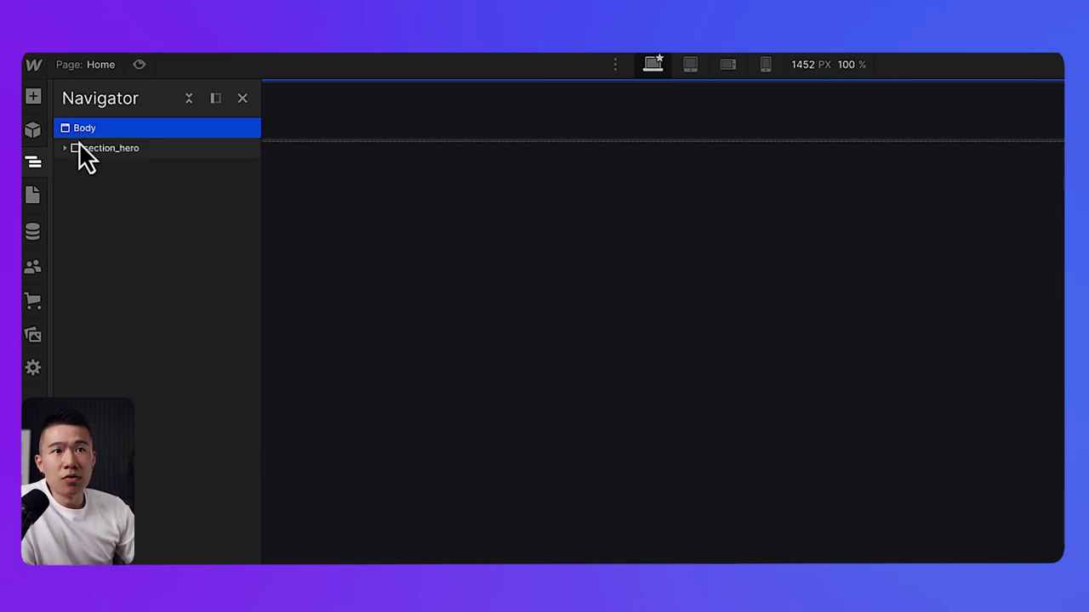
pyautogui.click(98, 149)
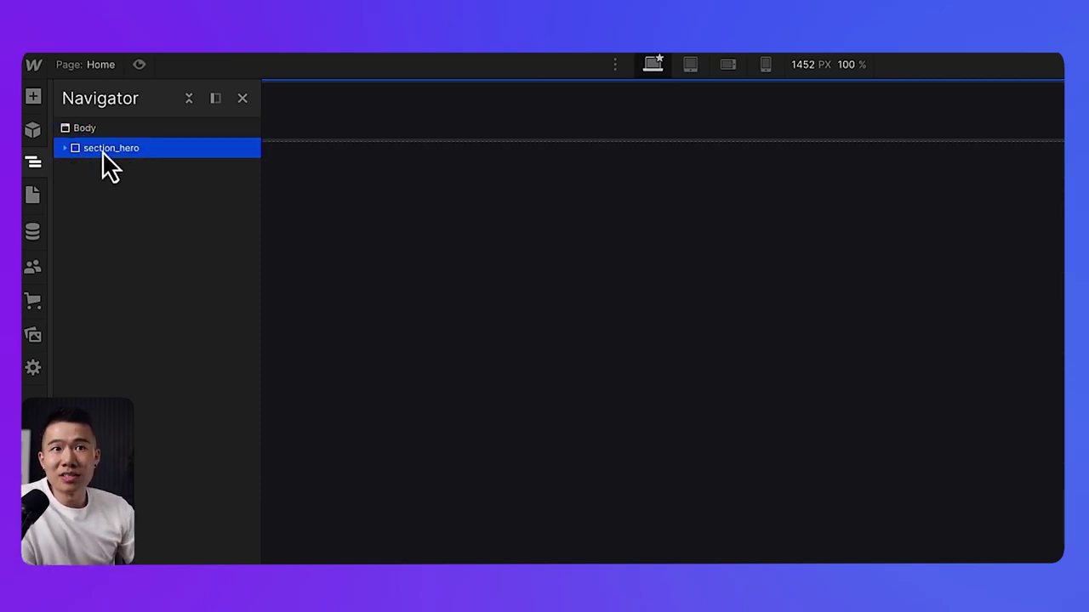
pyautogui.click(64, 149)
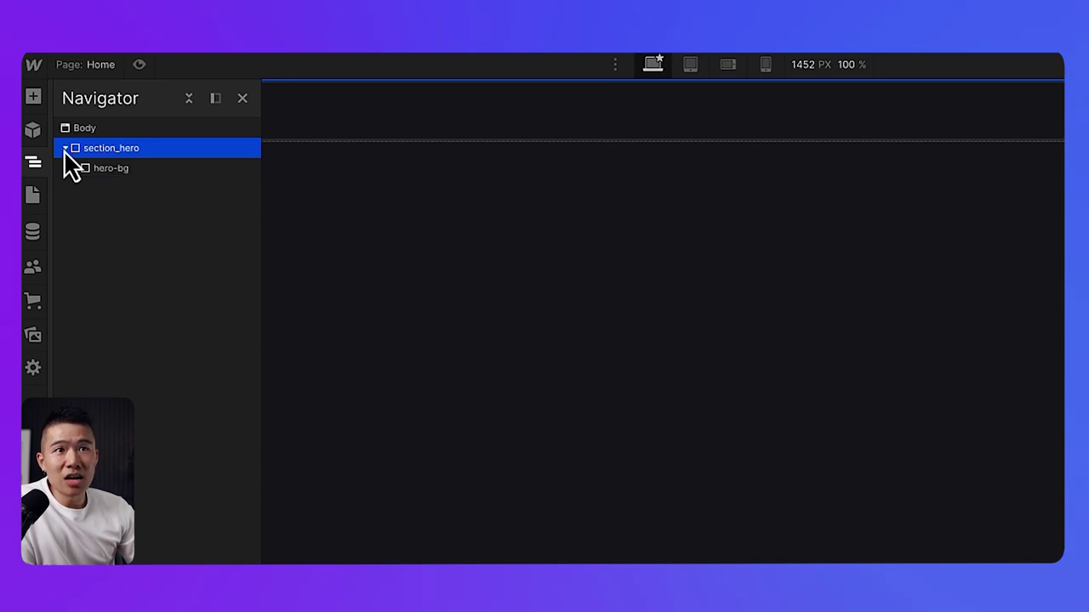
pyautogui.click(109, 173)
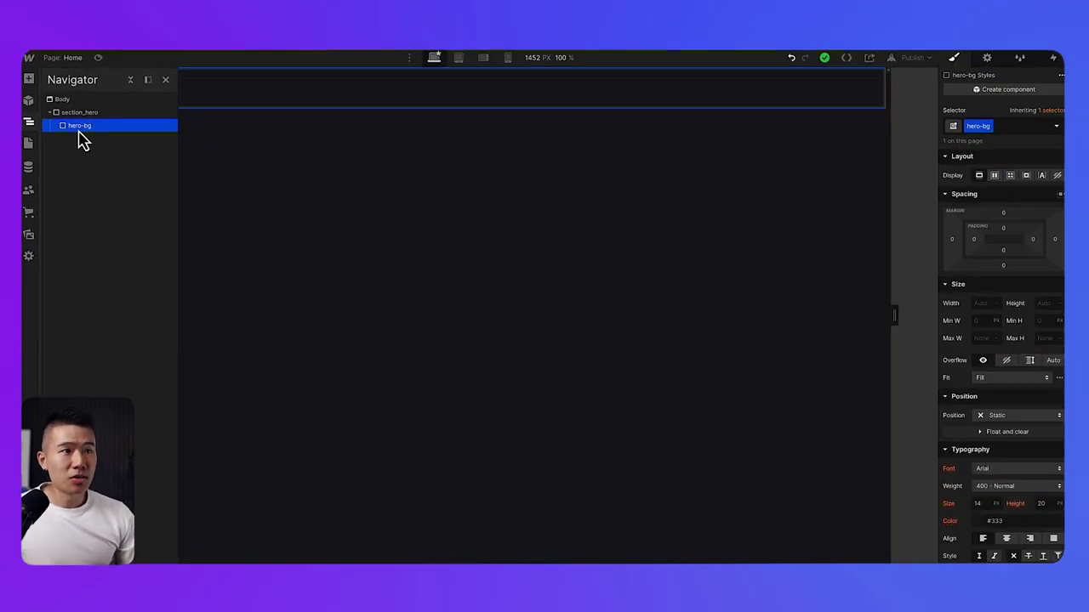
# Switch to Figma and rename the locked Group 1 in the Smash the Like frame as hero-bg.
pyautogui.press('super+Tab')
pyautogui.press('super+Tab')
pyautogui.click(89, 147)
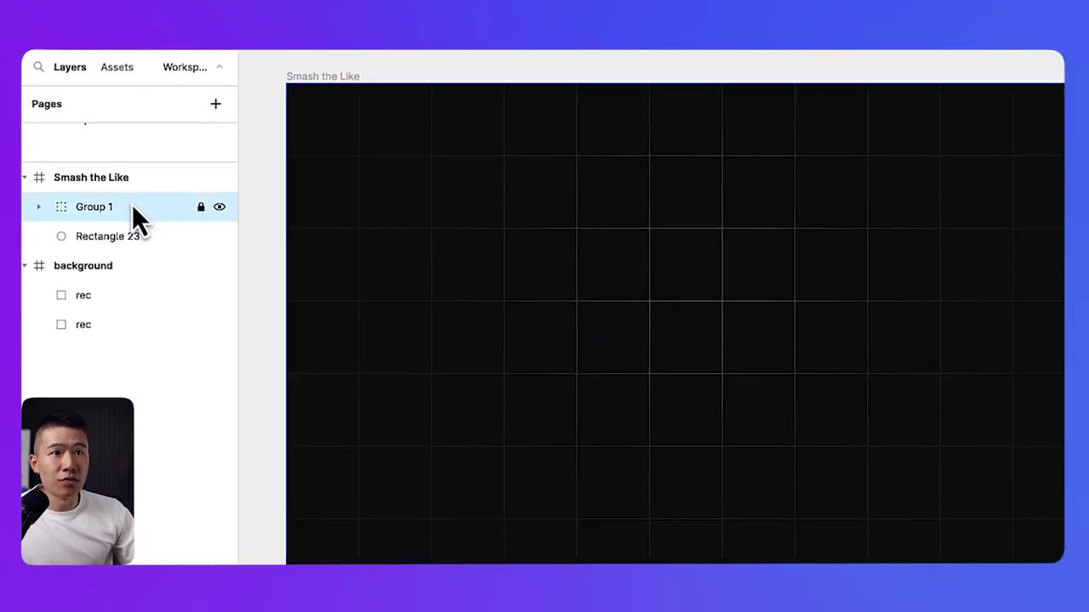
pyautogui.doubleClick(100, 206)
pyautogui.write('hero-')
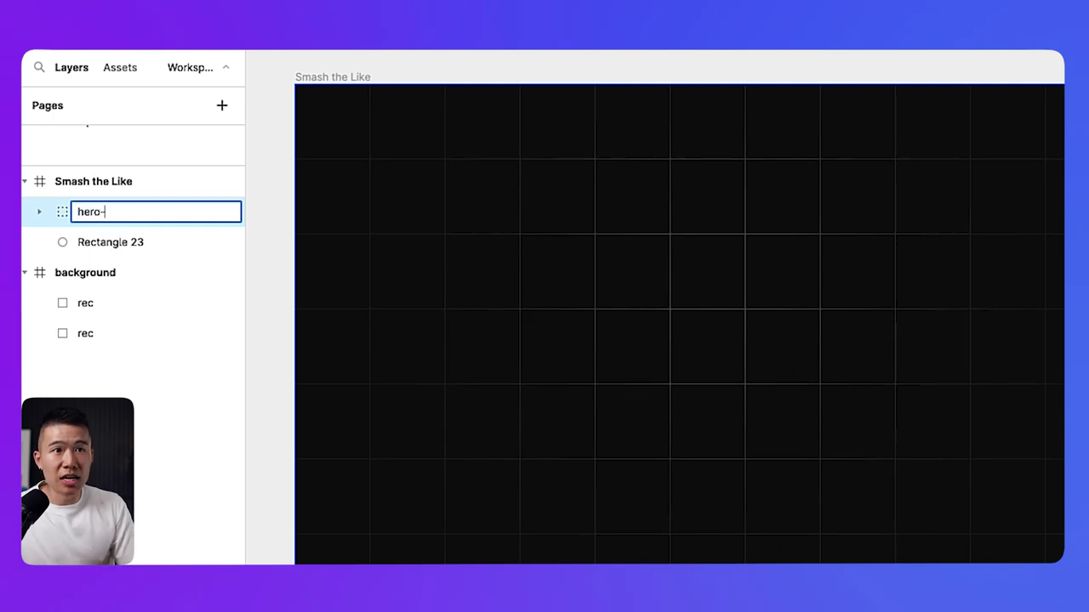
pyautogui.write('bg')
pyautogui.press('Return')
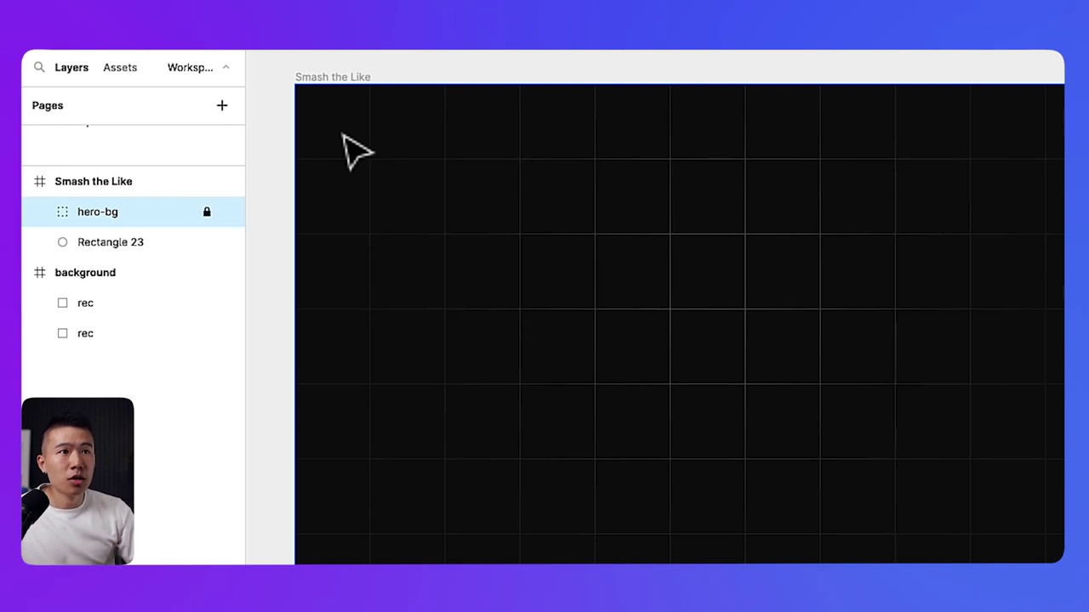
# Select the two-square background frame beside the Smash the Like frame and move it left to X -91.
pyautogui.moveTo(339, 75); pyautogui.dragTo(714, 167)
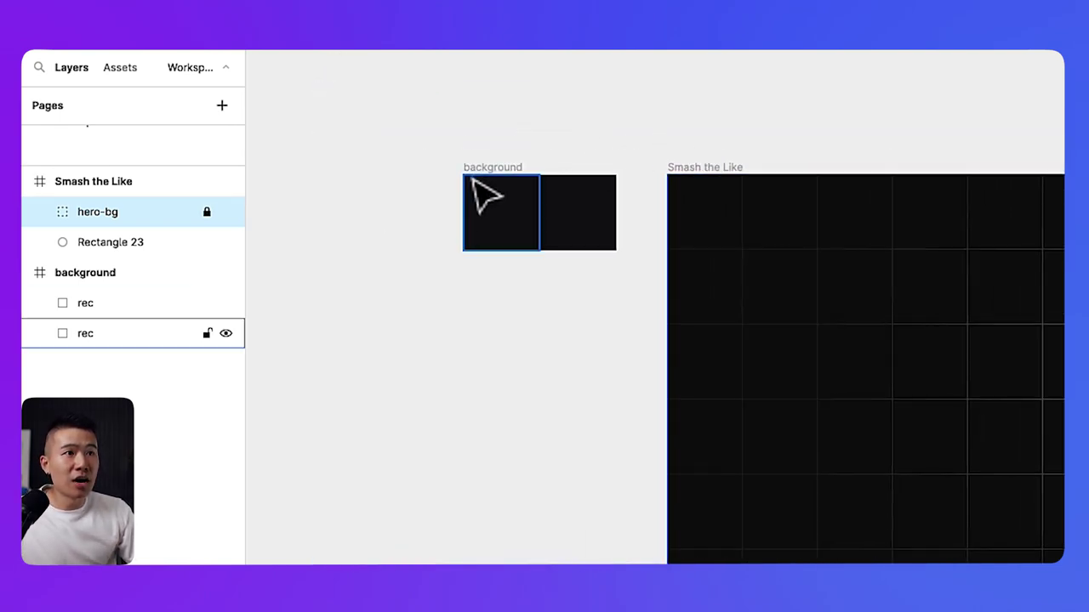
pyautogui.click(510, 166)
pyautogui.moveTo(499, 131); pyautogui.dragTo(493, 236)
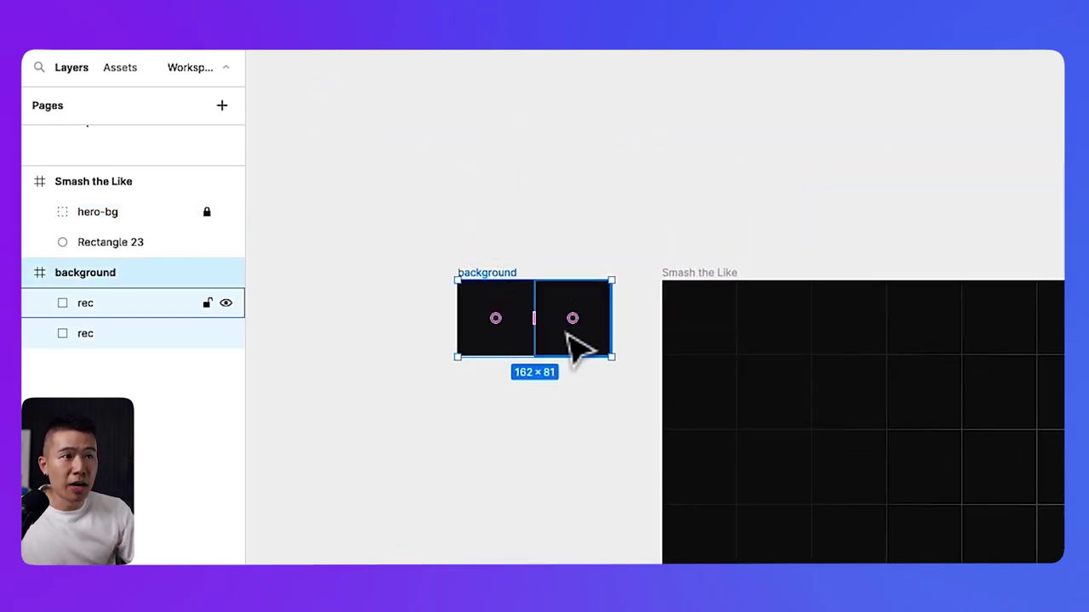
pyautogui.scroll(5, 517, 287)
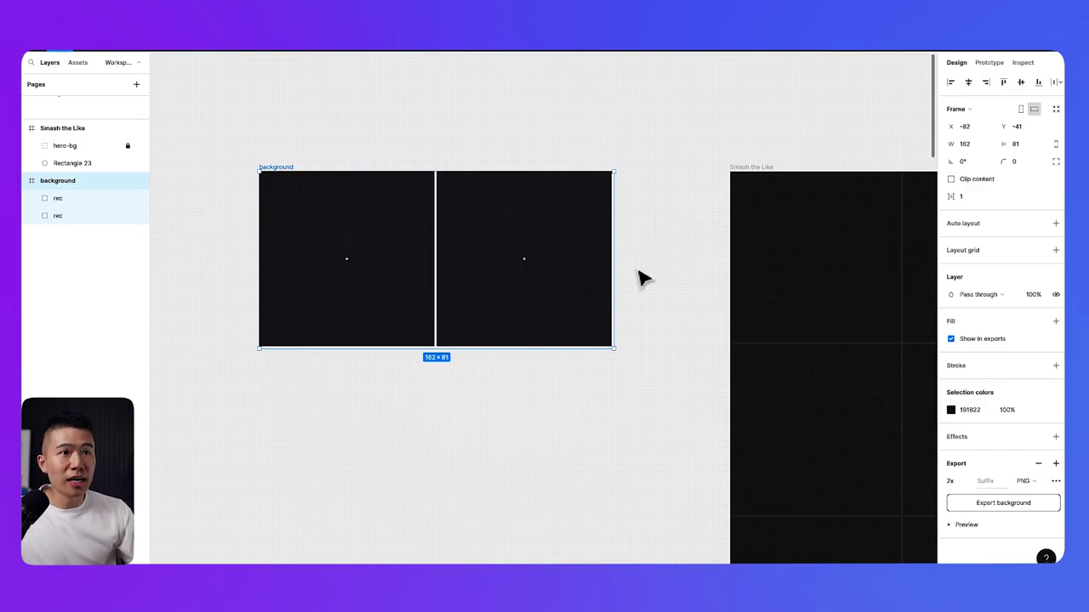
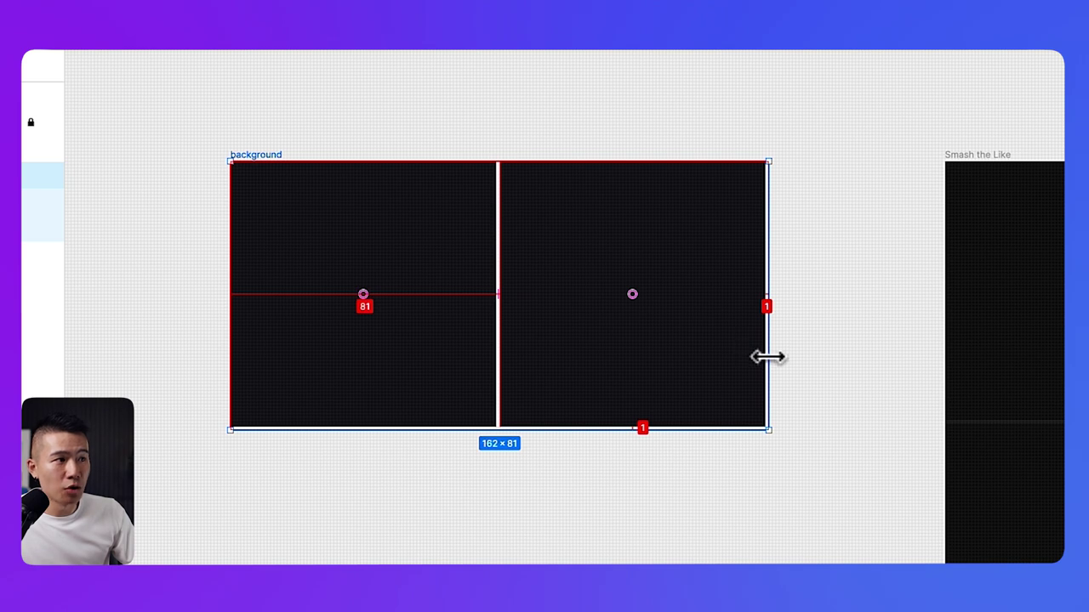
pyautogui.click(239, 138)
pyautogui.click(244, 155)
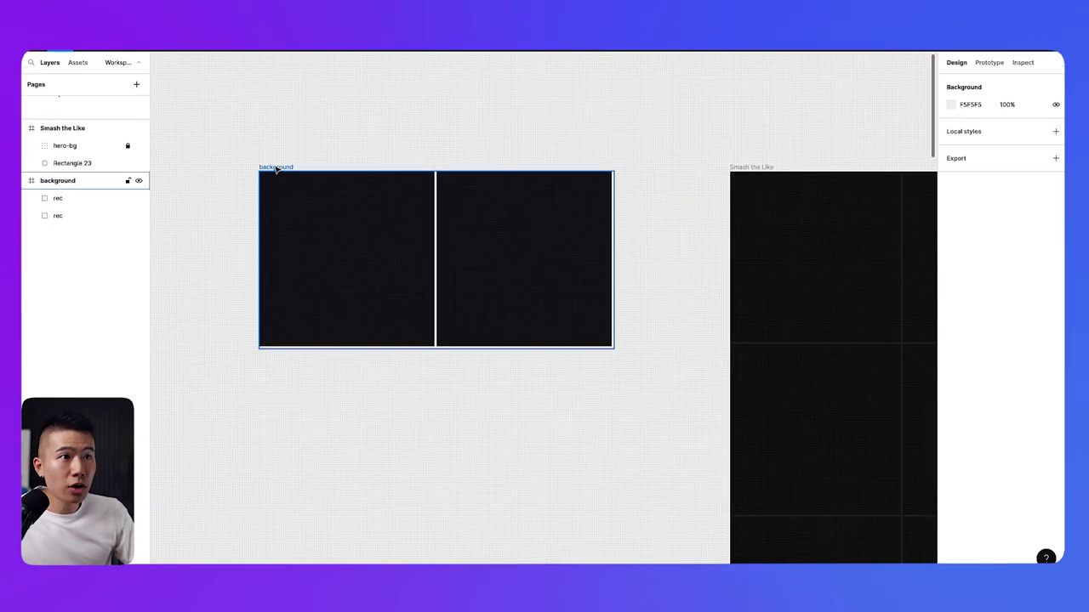
pyautogui.hotkey('shift', 'Left')
pyautogui.moveTo(278, 178)
pyautogui.mouseDown()
pyautogui.moveTo(340, 187)
pyautogui.moveTo(348, 172)
pyautogui.moveTo(263, 178)
pyautogui.mouseUp()
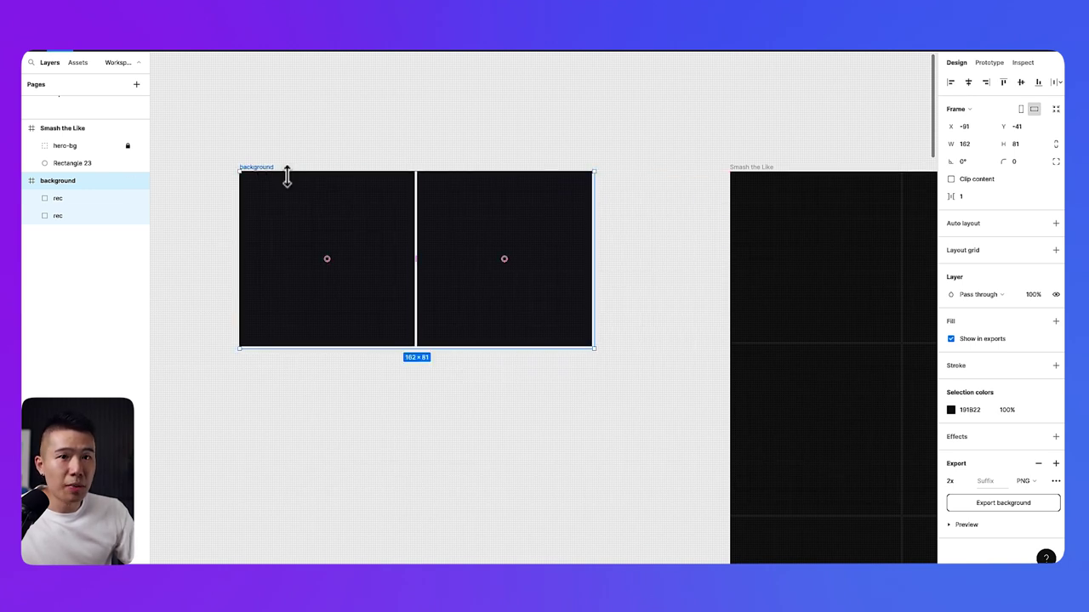
# Duplicate the background frame twice, aligning the copies edge to edge in one horizontal row to demonstrate the repeating tile.
pyautogui.moveTo(267, 224); pyautogui.dragTo(608, 178)
pyautogui.hscroll(-2, 227, 160)
pyautogui.keyDown('shift'); pyautogui.click(235, 165); pyautogui.keyUp('shift')
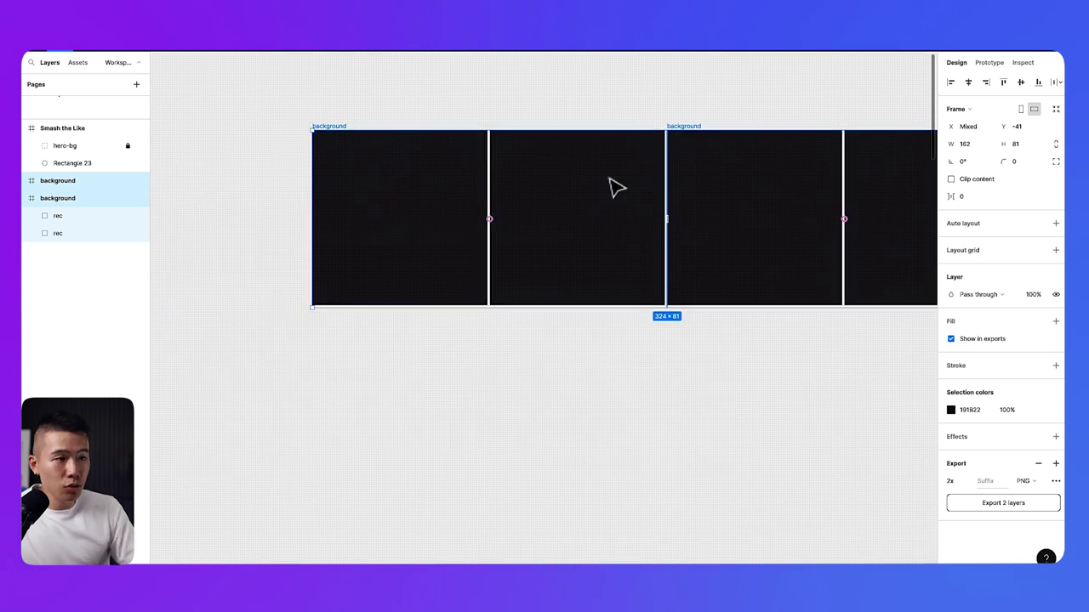
pyautogui.press('-')
pyautogui.hotkey('ctrl', 'z')
pyautogui.click(408, 203)
pyautogui.click(411, 236)
pyautogui.moveTo(411, 235); pyautogui.dragTo(598, 246)
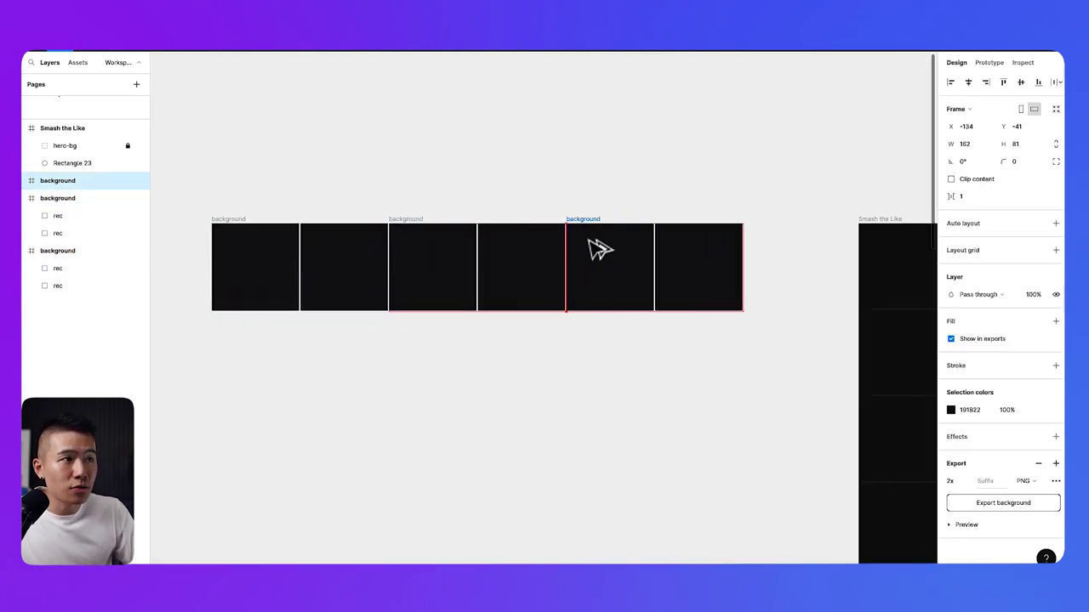
pyautogui.click(583, 210)
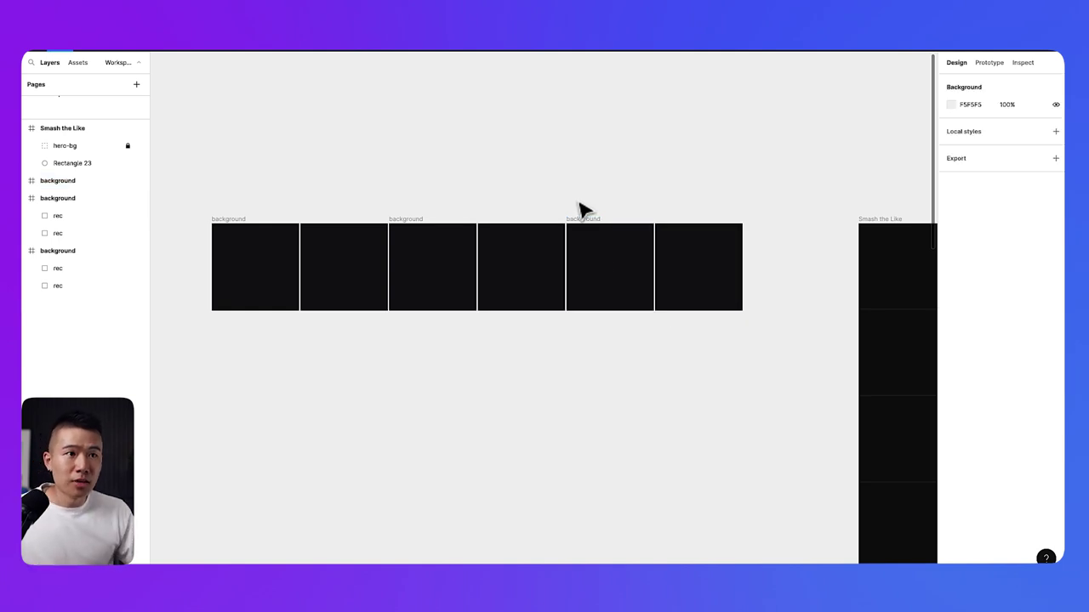
# Duplicate the row of three background frames downward twice, edge to edge, to build a three-row grid beside the Smash the Like frame.
pyautogui.moveTo(192, 203); pyautogui.dragTo(748, 342)
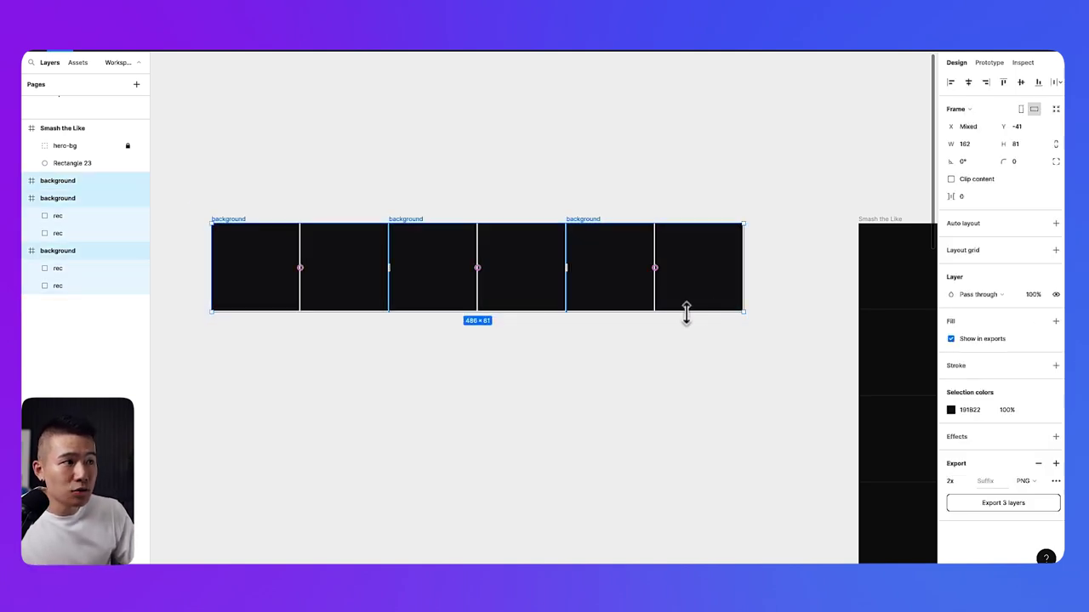
pyautogui.moveTo(600, 250); pyautogui.dragTo(620, 418)
pyautogui.click(817, 370)
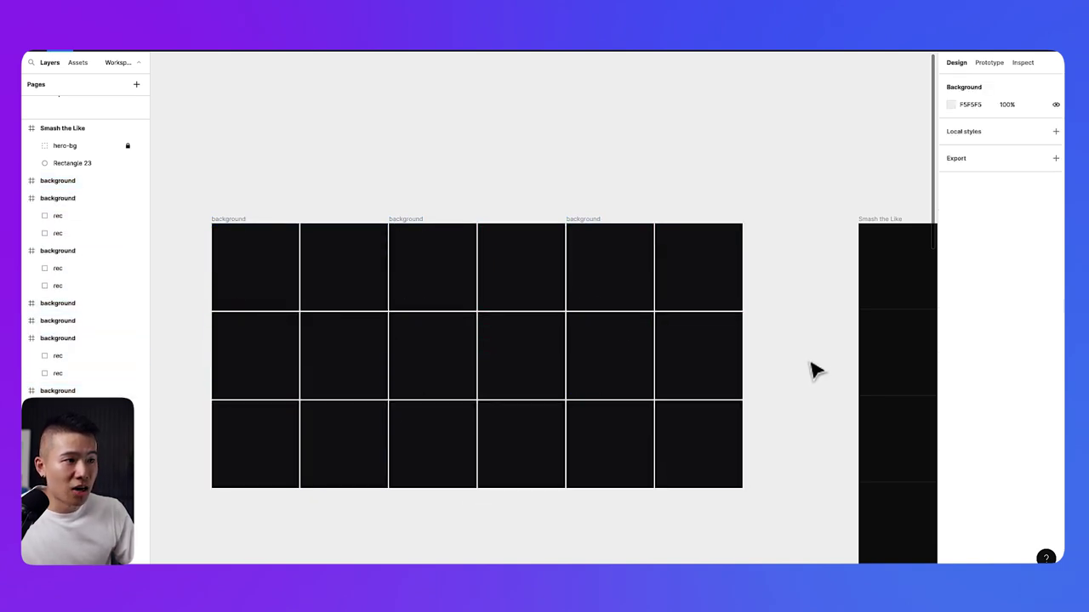
pyautogui.press('-')
pyautogui.moveTo(785, 360); pyautogui.dragTo(517, 277)
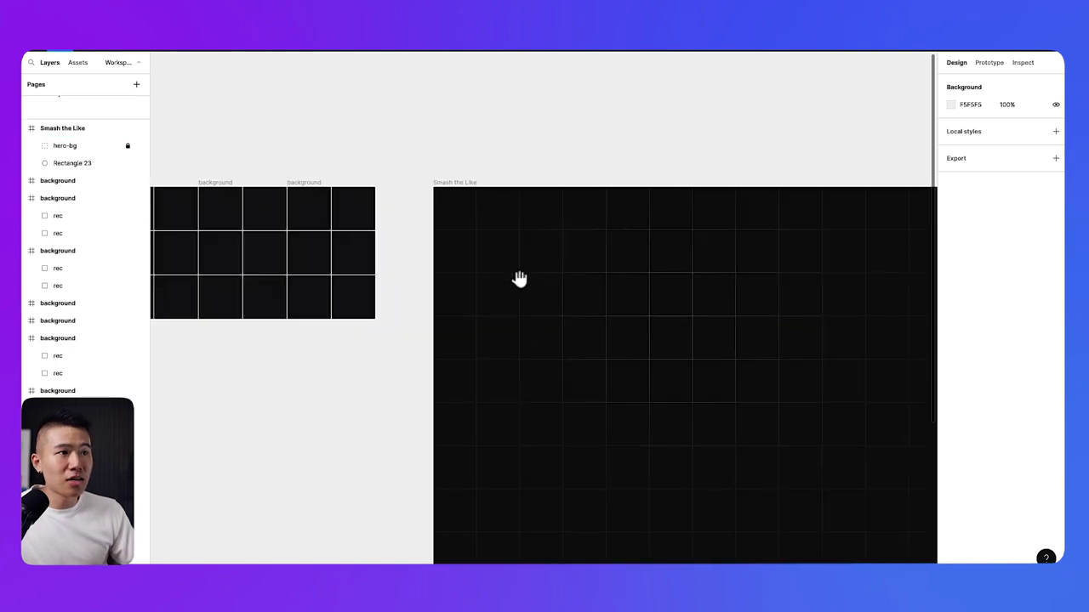
pyautogui.scroll(3, 355, 309)
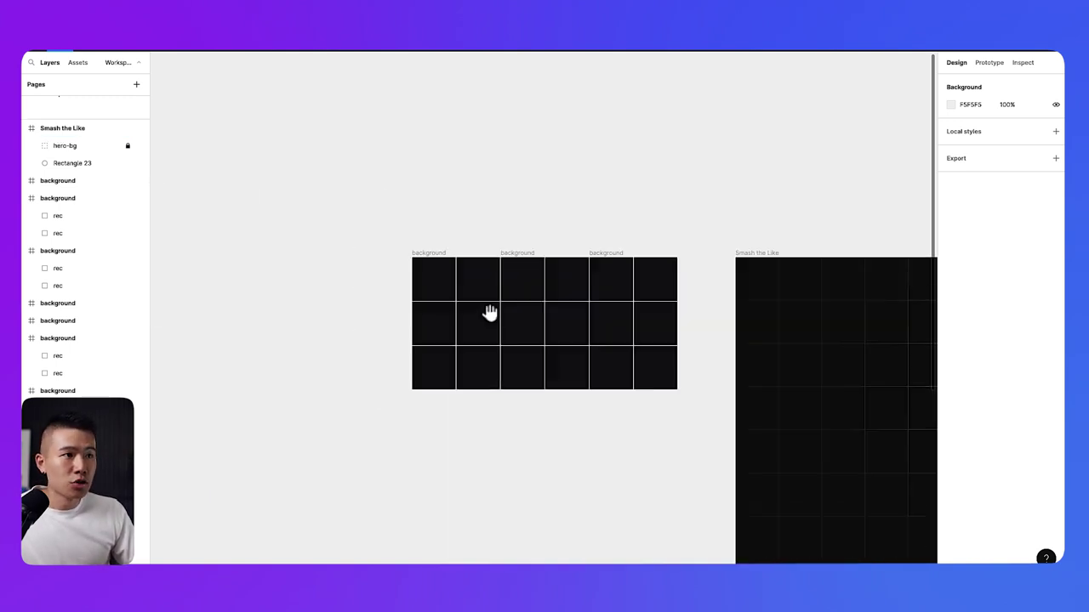
# Move the first background frame out of the grid and export it as a 2x PNG named background.png to the Desktop.
pyautogui.click(430, 264)
pyautogui.moveTo(430, 264); pyautogui.dragTo(415, 204)
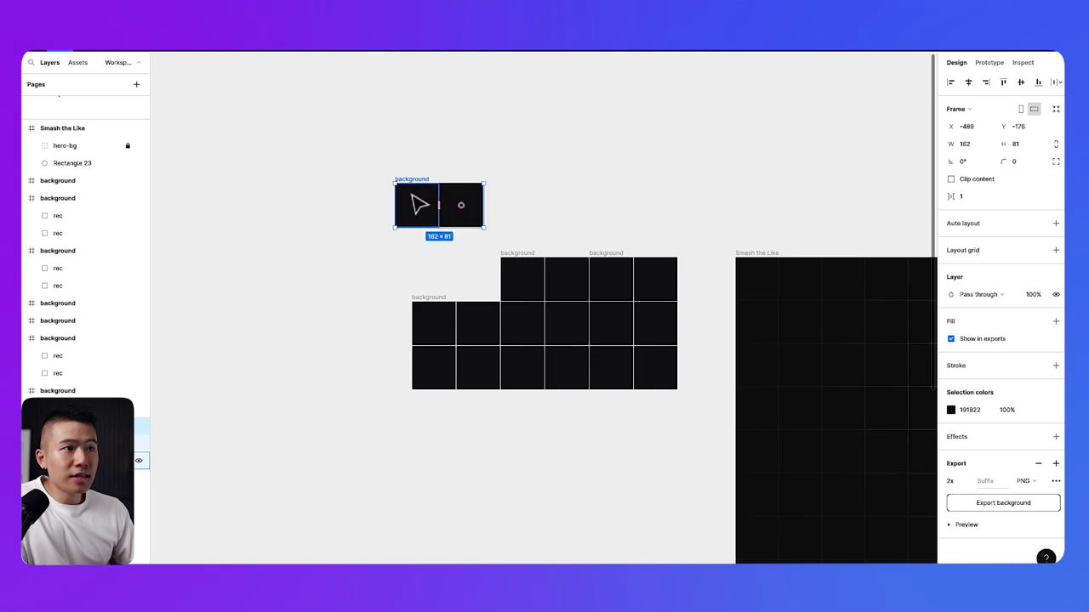
pyautogui.click(1009, 505)
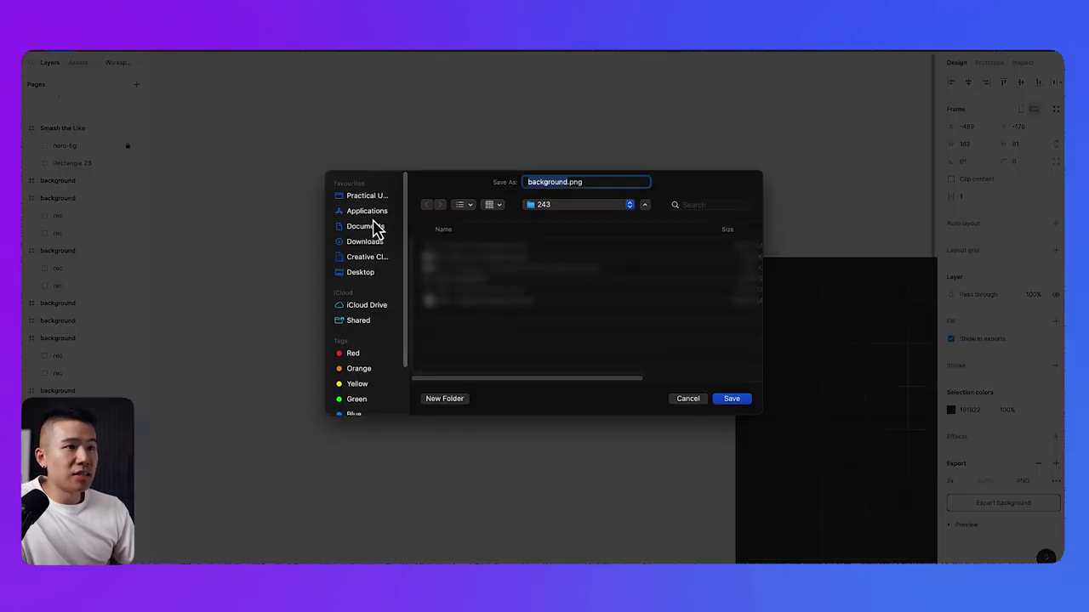
pyautogui.click(371, 277)
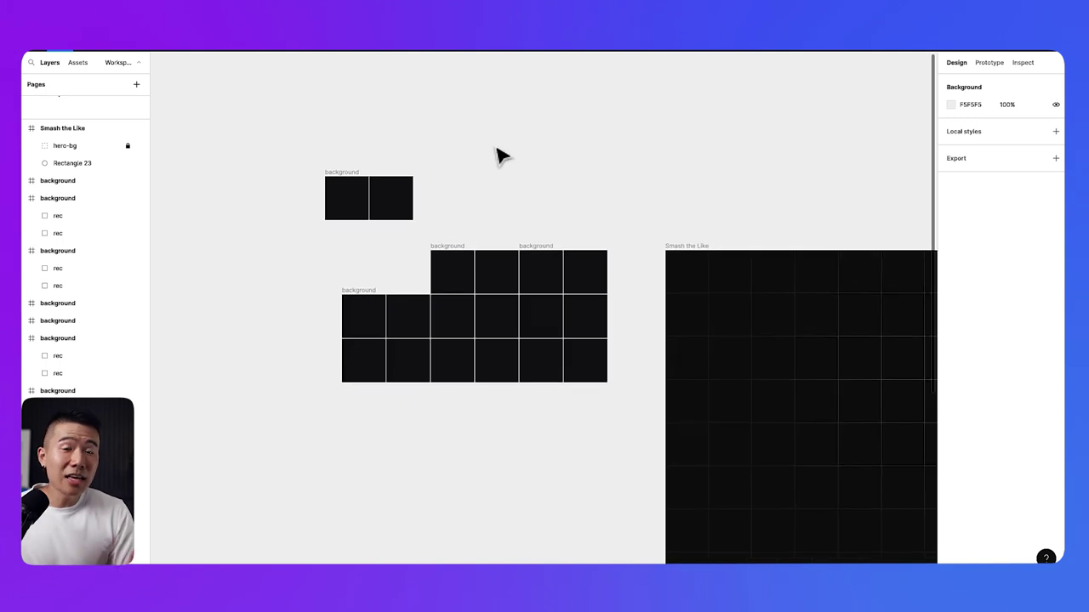
# Switch to Webflow and set the hero-bg div's width and height to 100%.
pyautogui.press('super+Tab')
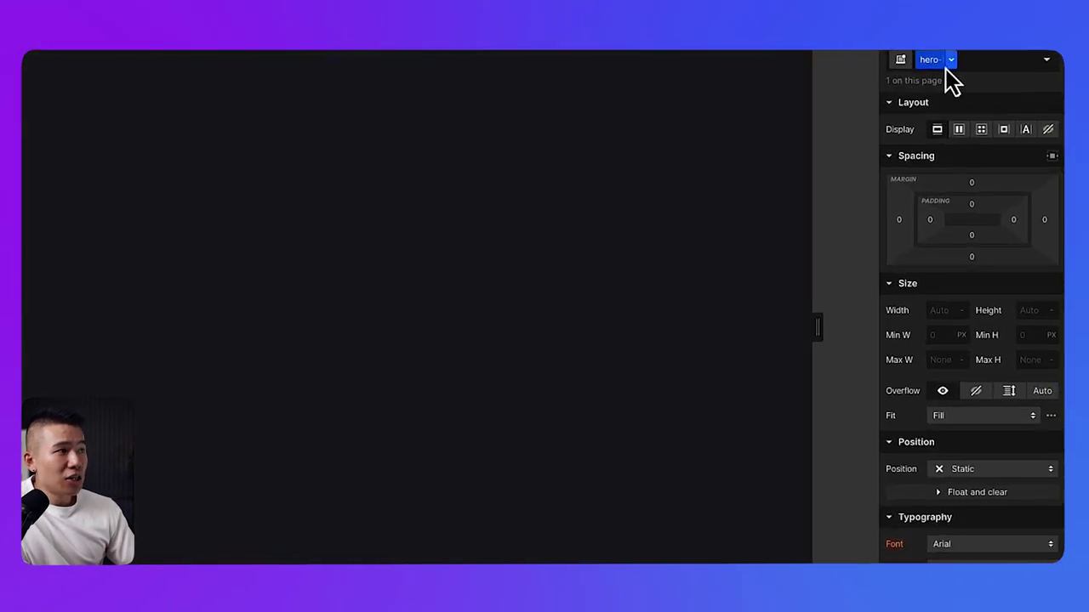
pyautogui.click(943, 310)
pyautogui.write('1')
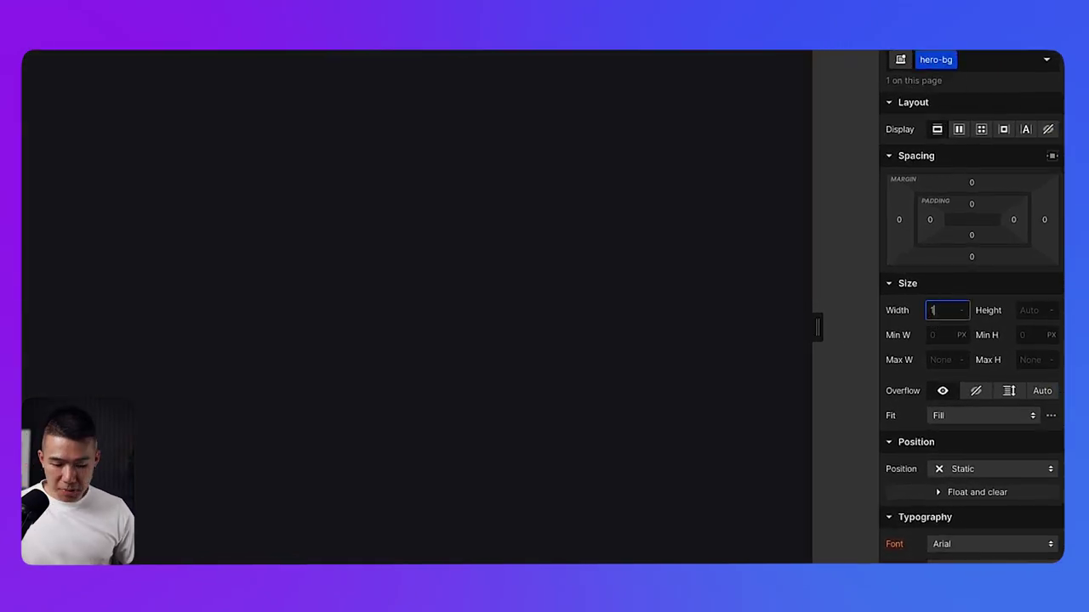
pyautogui.write('00%')
pyautogui.press('Tab')
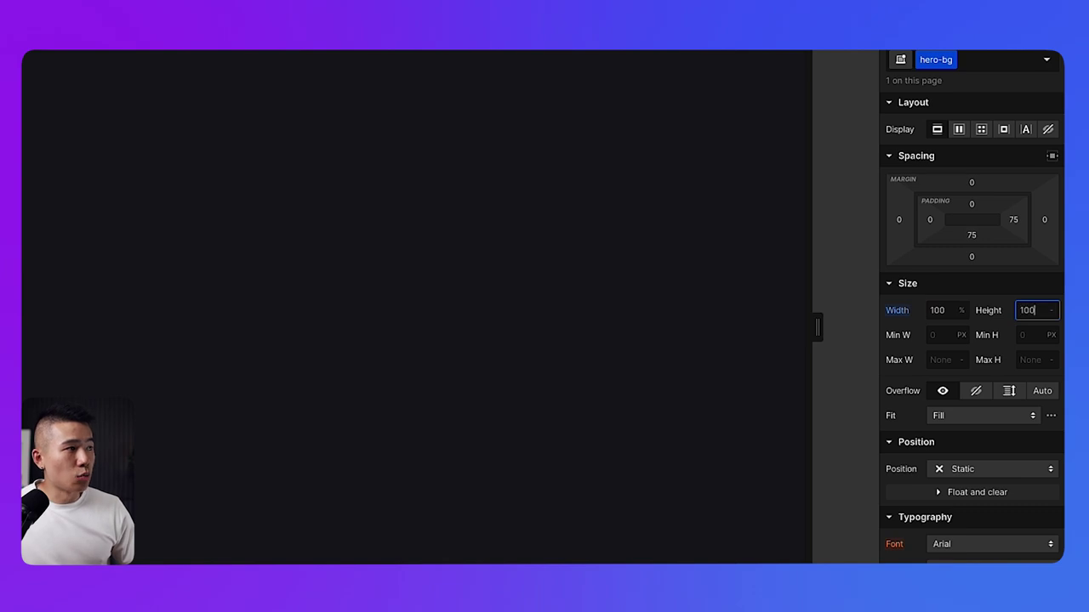
pyautogui.write('100%')
pyautogui.press('Return')
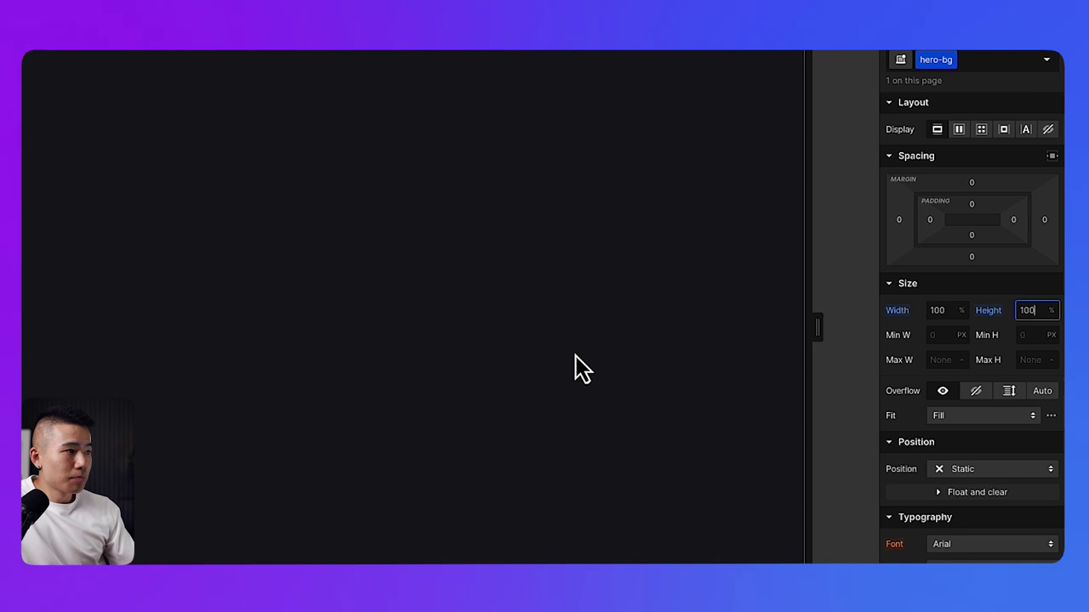
# Add a background image to hero-bg, uploading background.png from the Desktop and choosing it as the image.
pyautogui.scroll(-5, 903, 470)
pyautogui.scroll(-3, 918, 384)
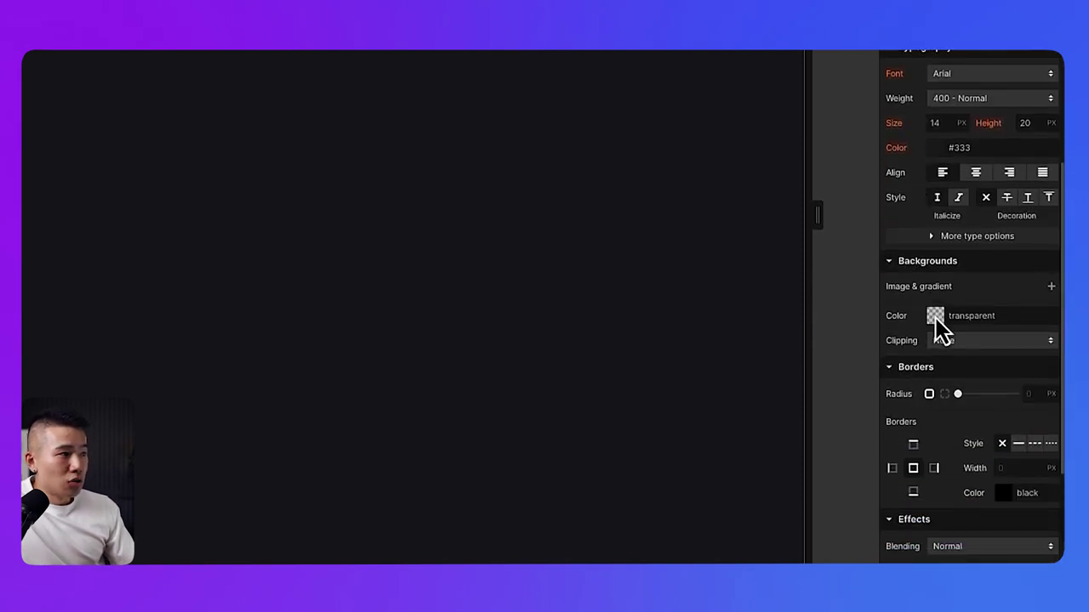
pyautogui.click(1052, 287)
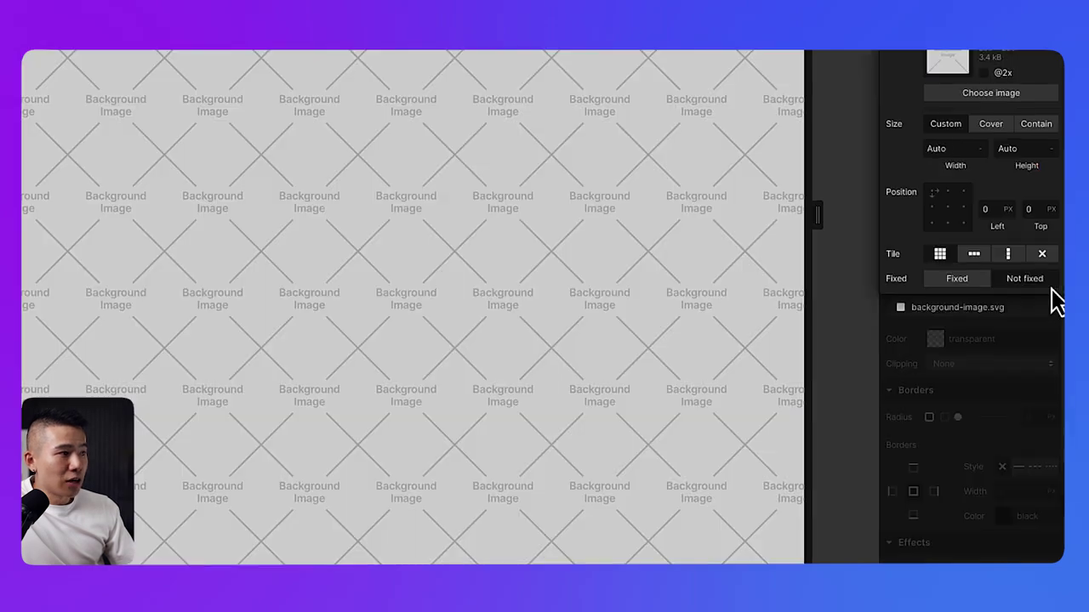
pyautogui.click(968, 95)
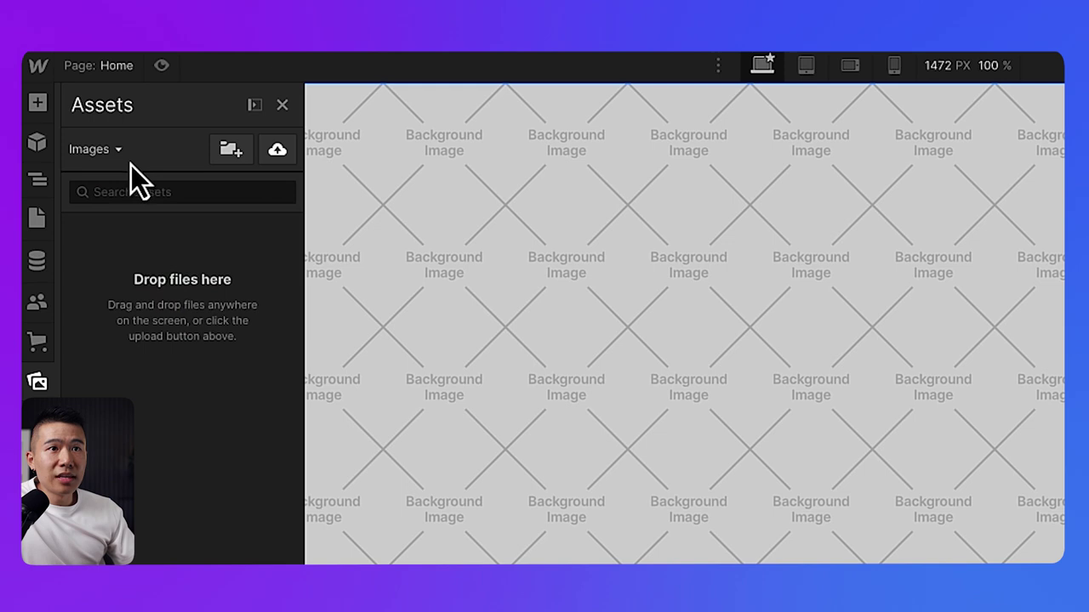
pyautogui.click(275, 151)
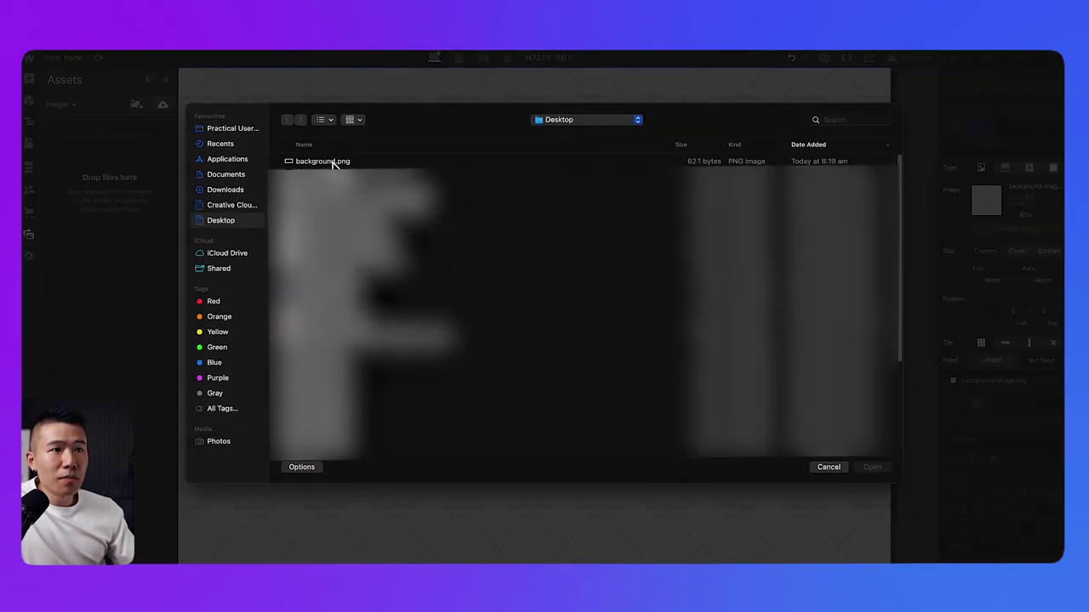
pyautogui.doubleClick(334, 164)
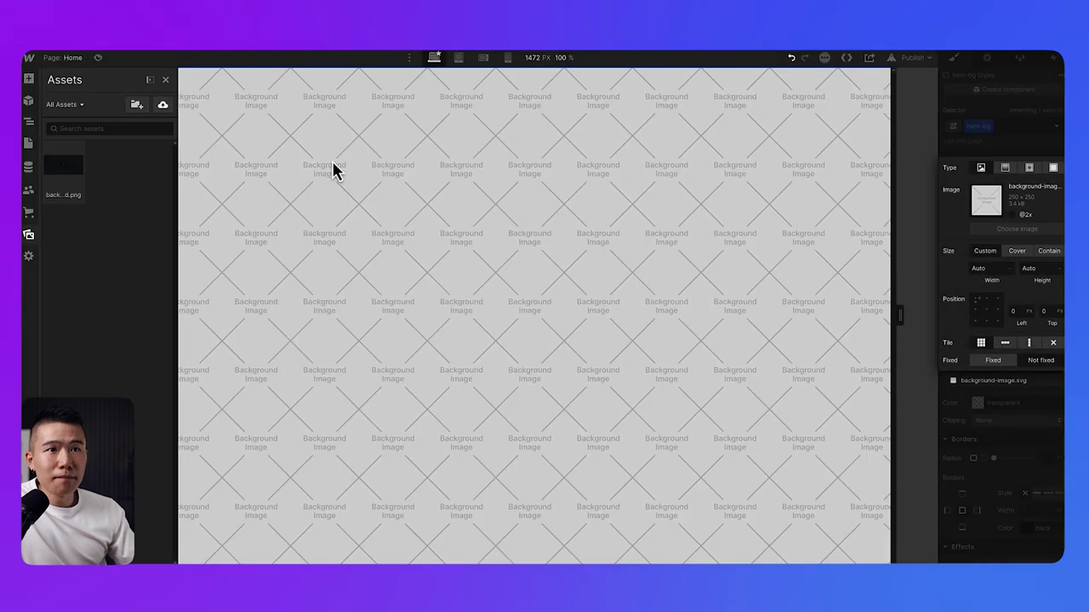
pyautogui.click(75, 177)
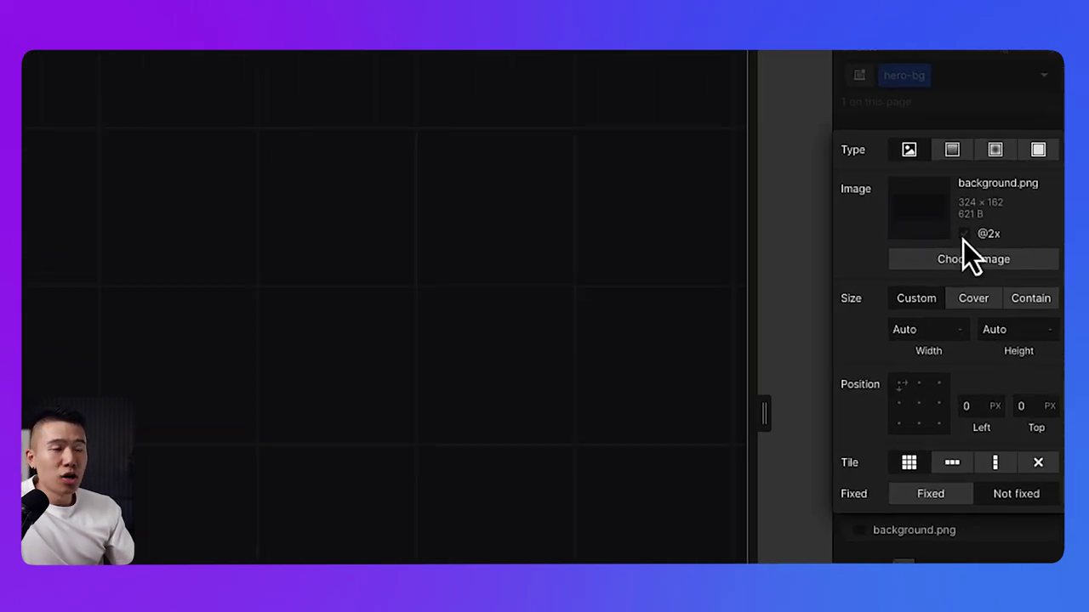
pyautogui.click(964, 235)
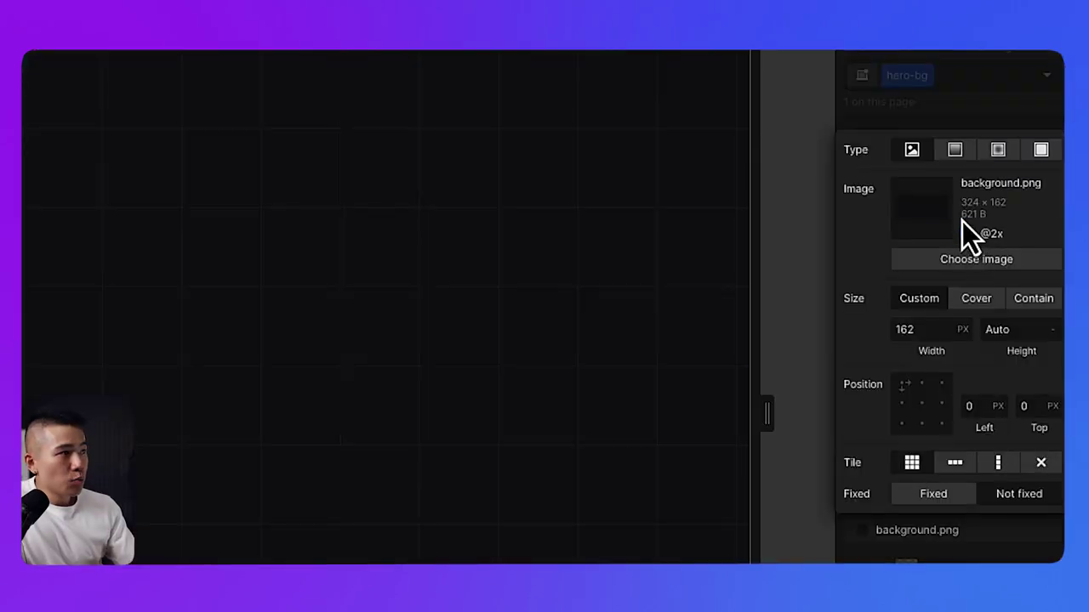
pyautogui.click(967, 234)
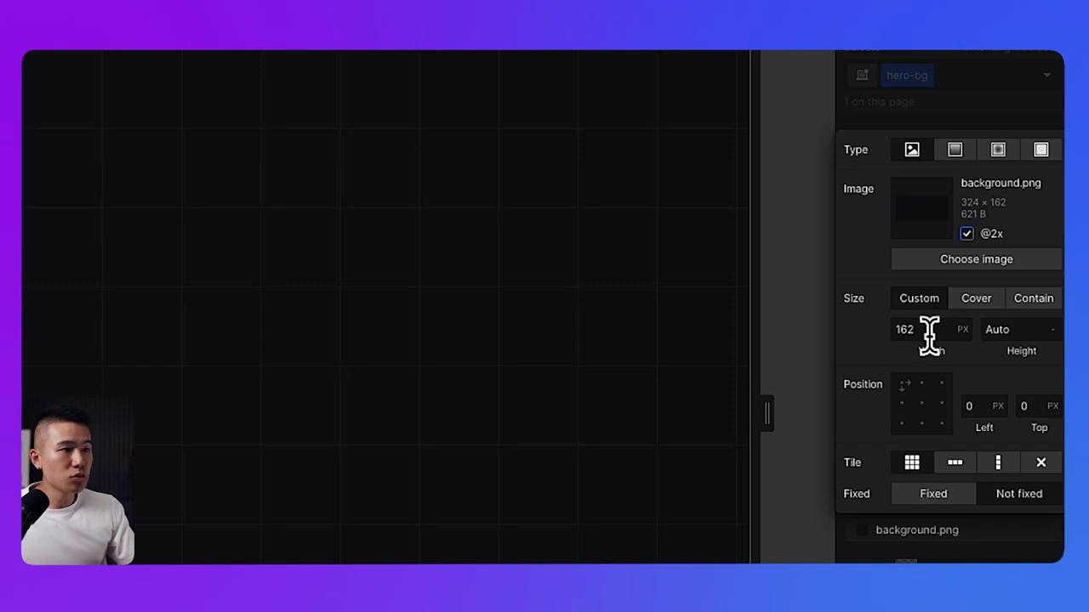
pyautogui.press('super+Tab')
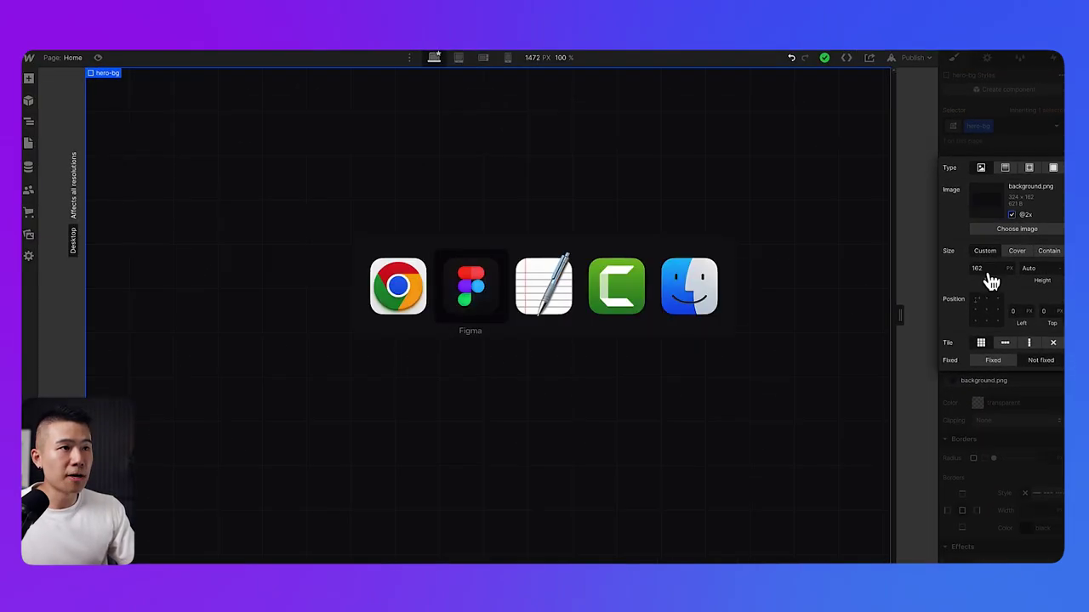
pyautogui.click(360, 180)
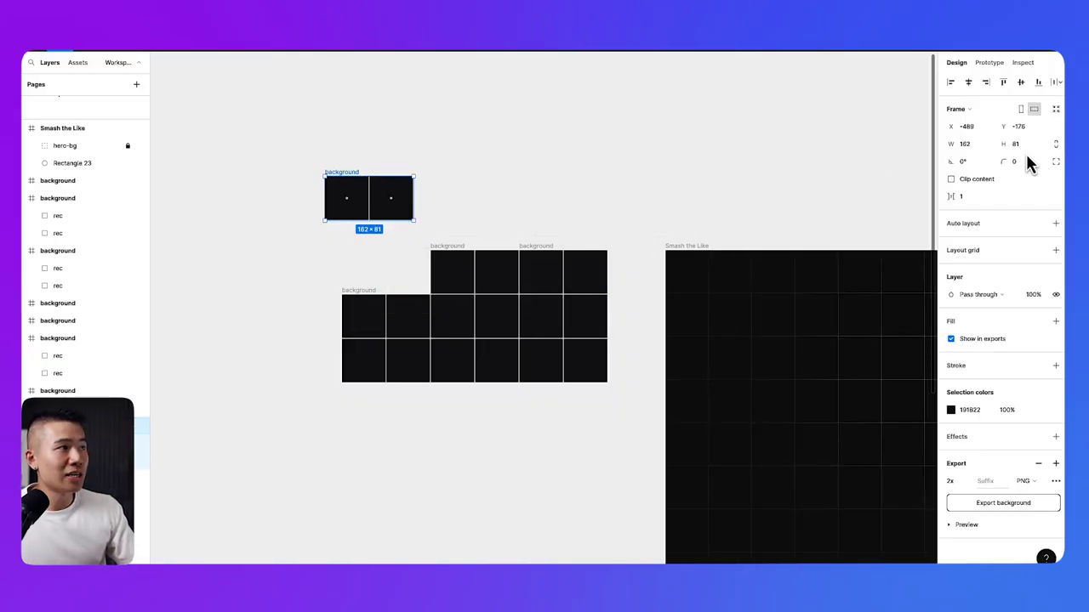
pyautogui.press('super+Tab')
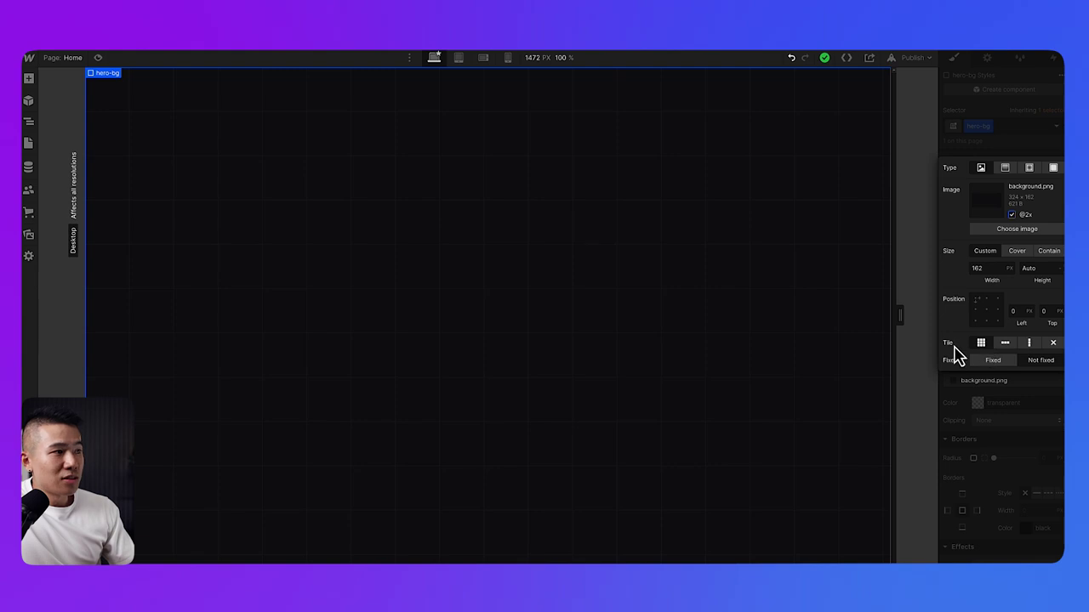
# Try tiling the background image horizontally only, vertically only and not at all, and restore tiling in both directions.
pyautogui.click(1003, 344)
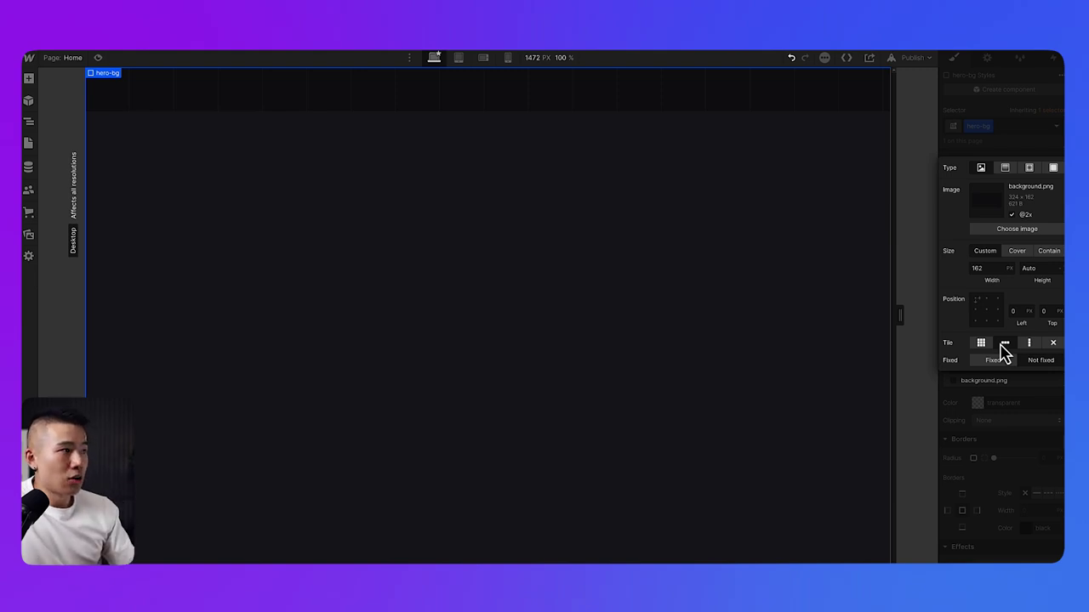
pyautogui.click(1029, 345)
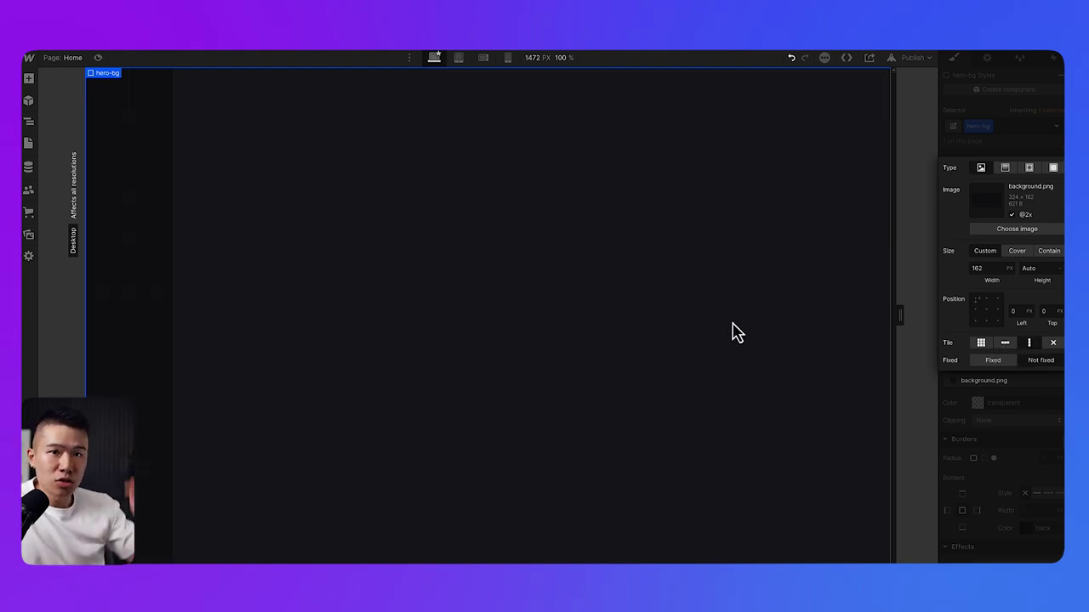
pyautogui.click(1052, 343)
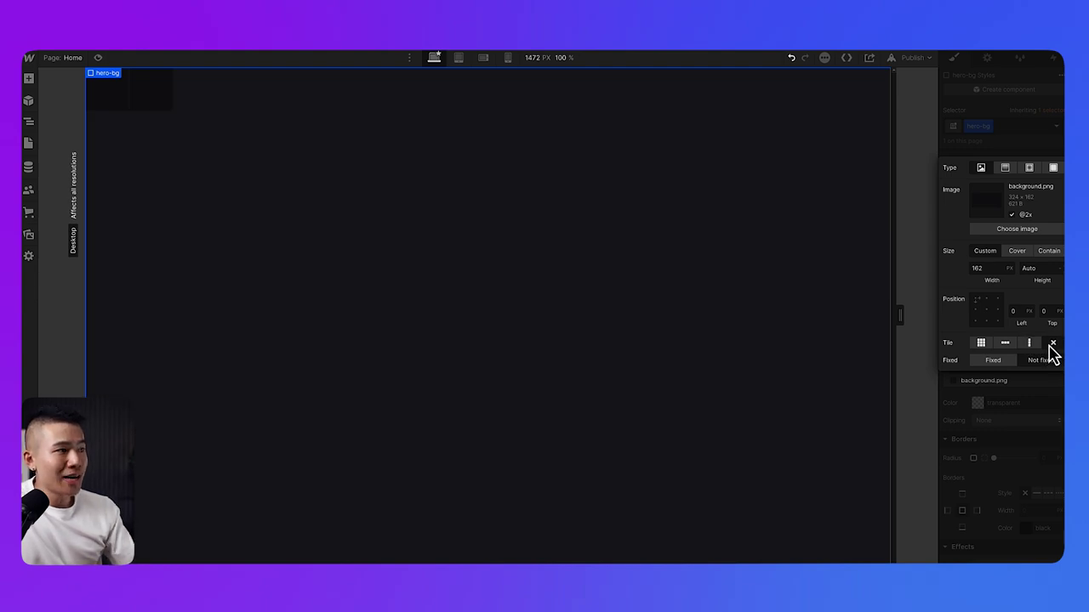
pyautogui.click(981, 345)
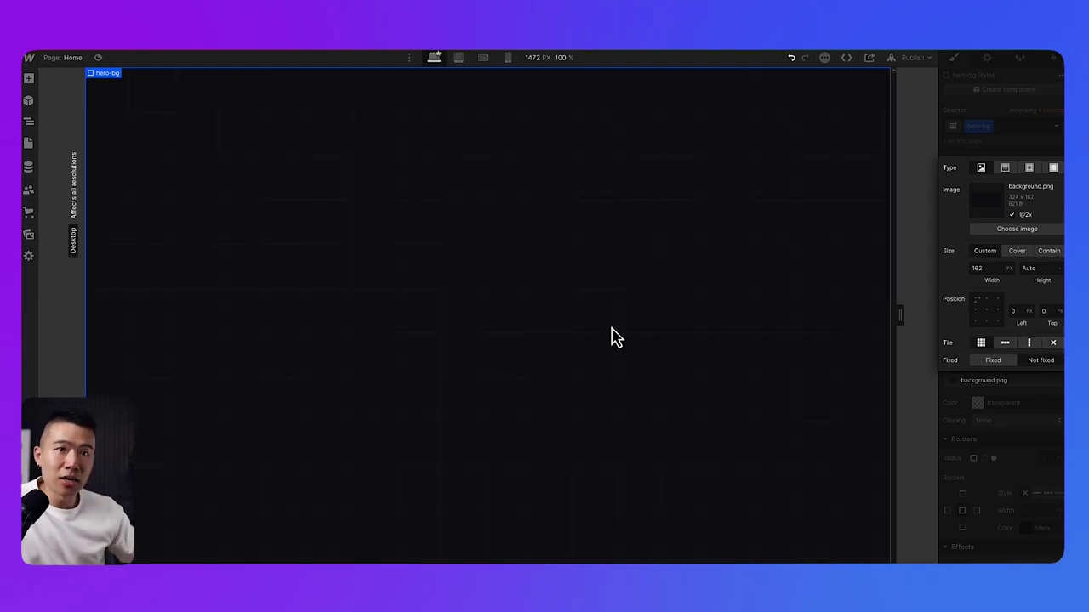
# Close the background image settings and preview the page with its grid background, returning to the design view.
pyautogui.click(978, 364)
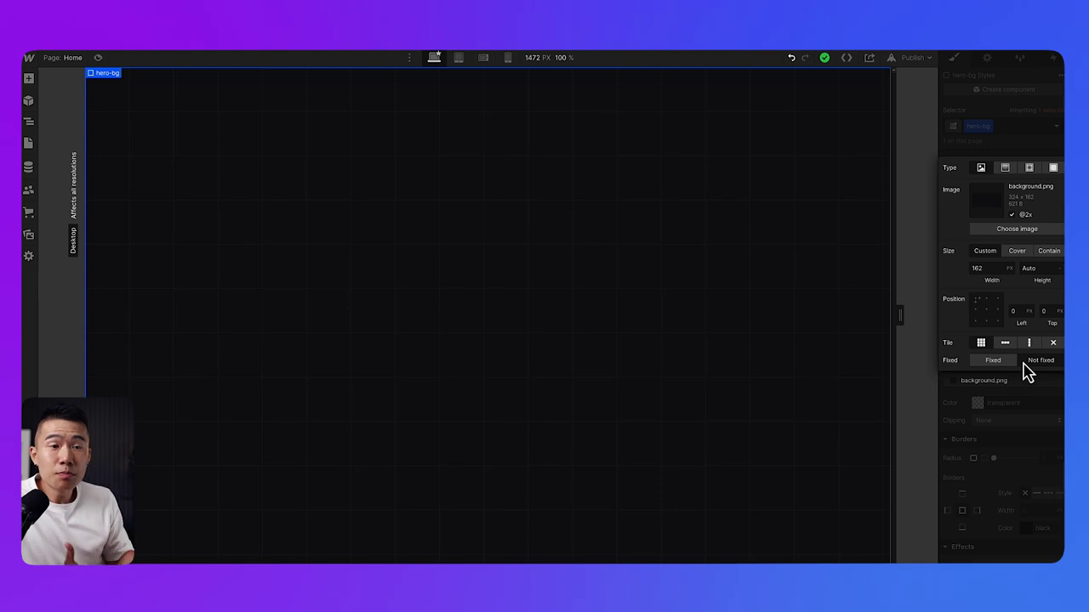
pyautogui.click(1021, 418)
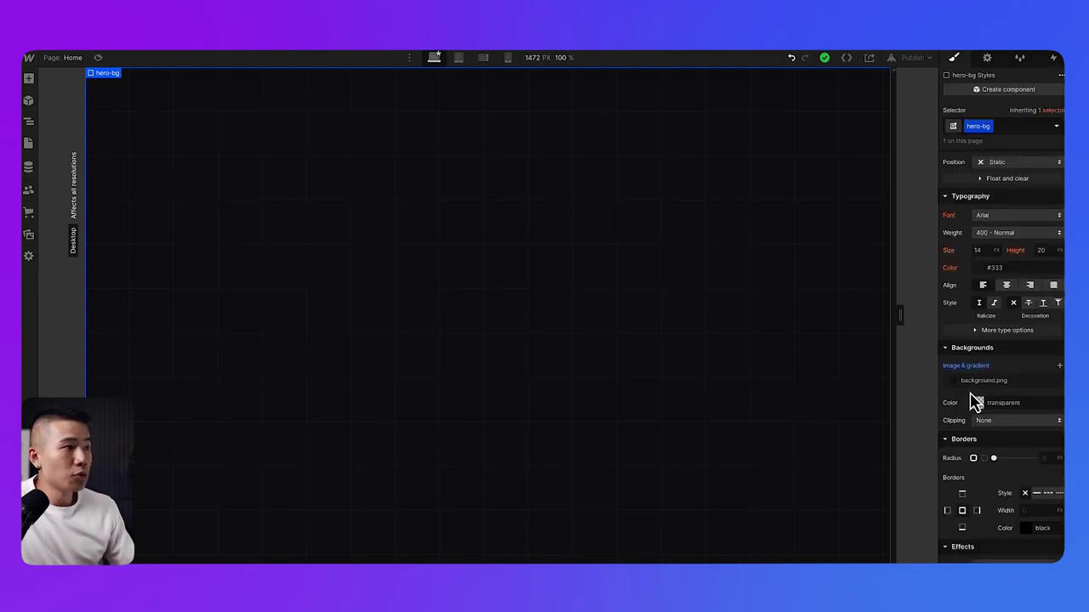
pyautogui.click(97, 57)
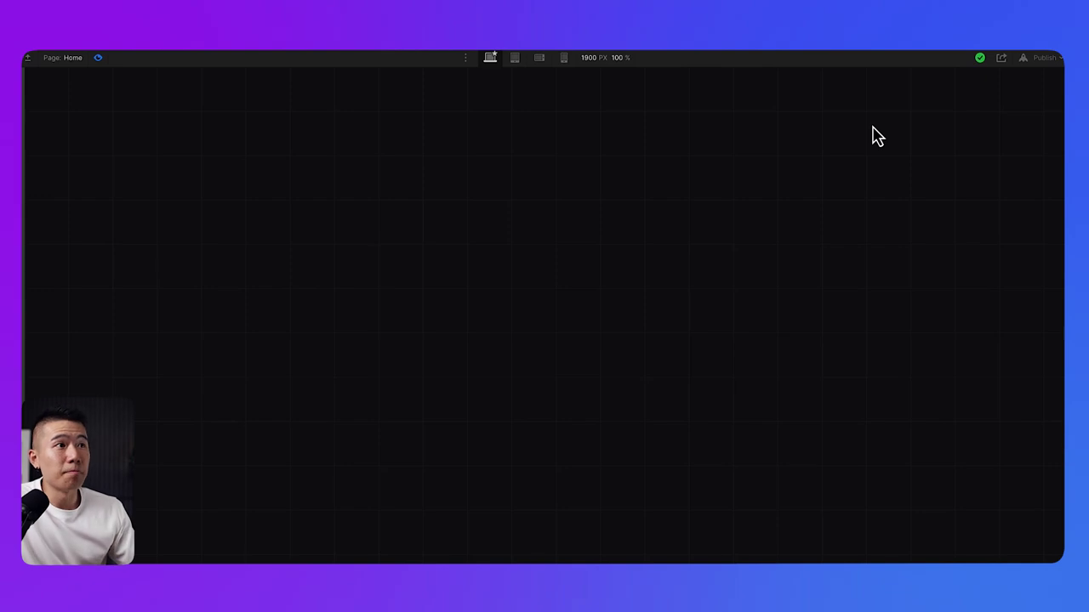
pyautogui.click(98, 58)
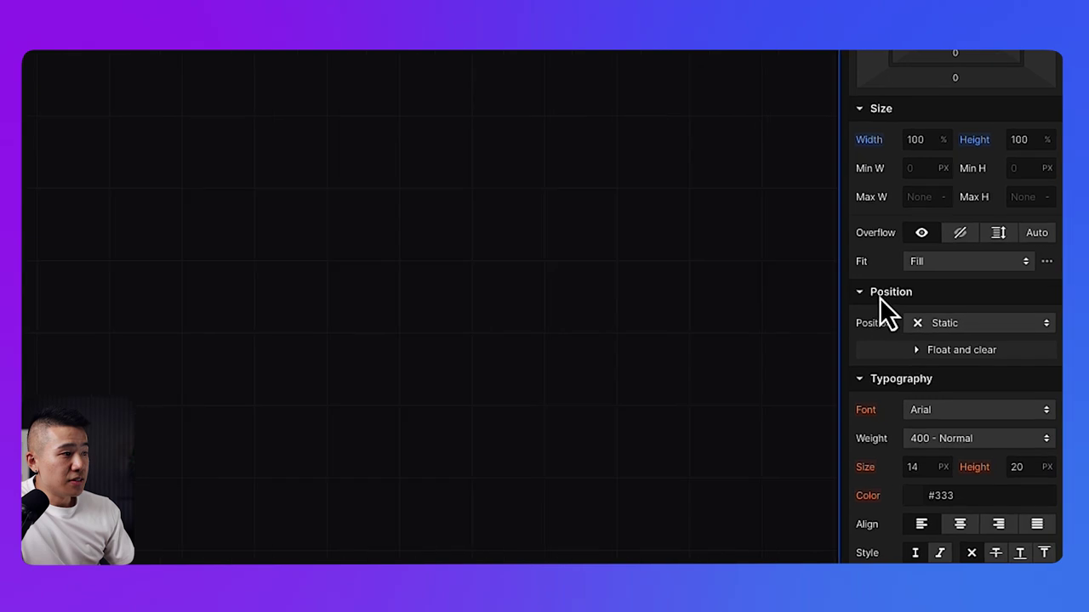
# Set hero-bg's position to Fixed with the top-left preset and enter a z-index of 4.
pyautogui.click(930, 311)
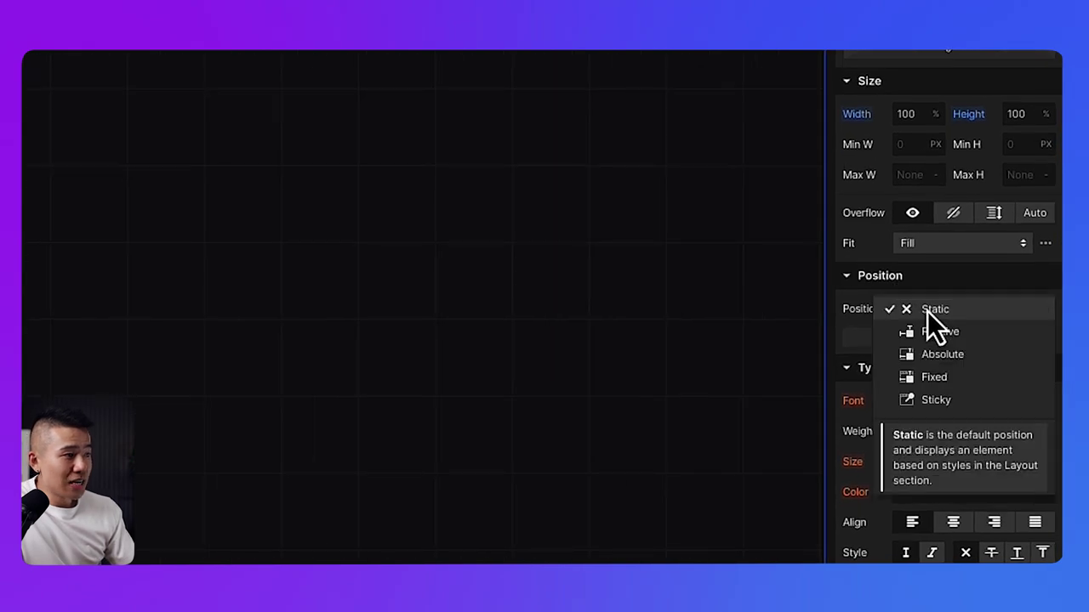
pyautogui.click(945, 376)
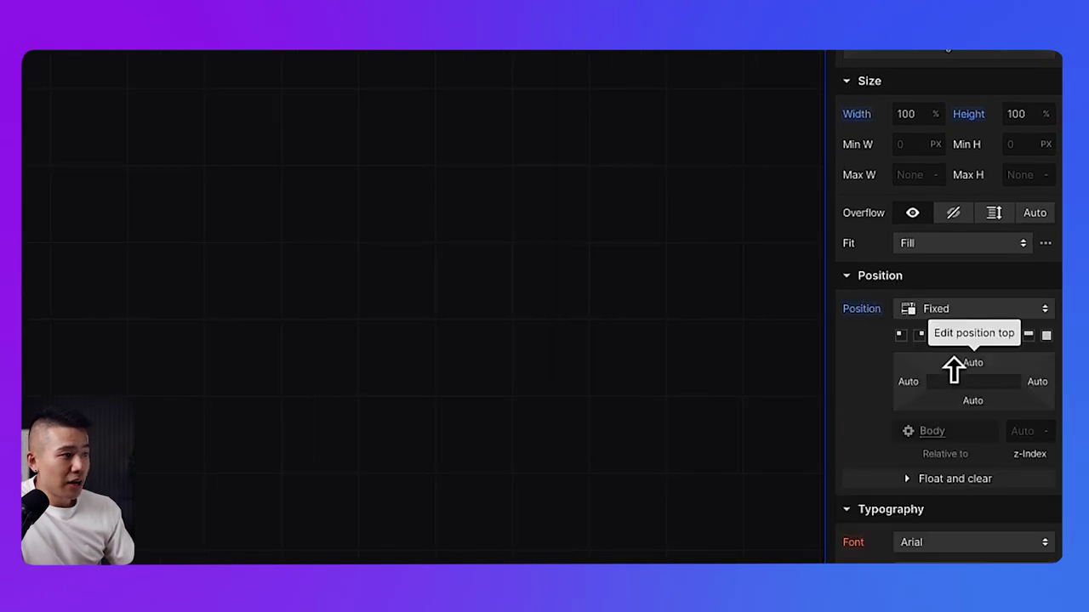
pyautogui.click(901, 339)
pyautogui.click(1021, 432)
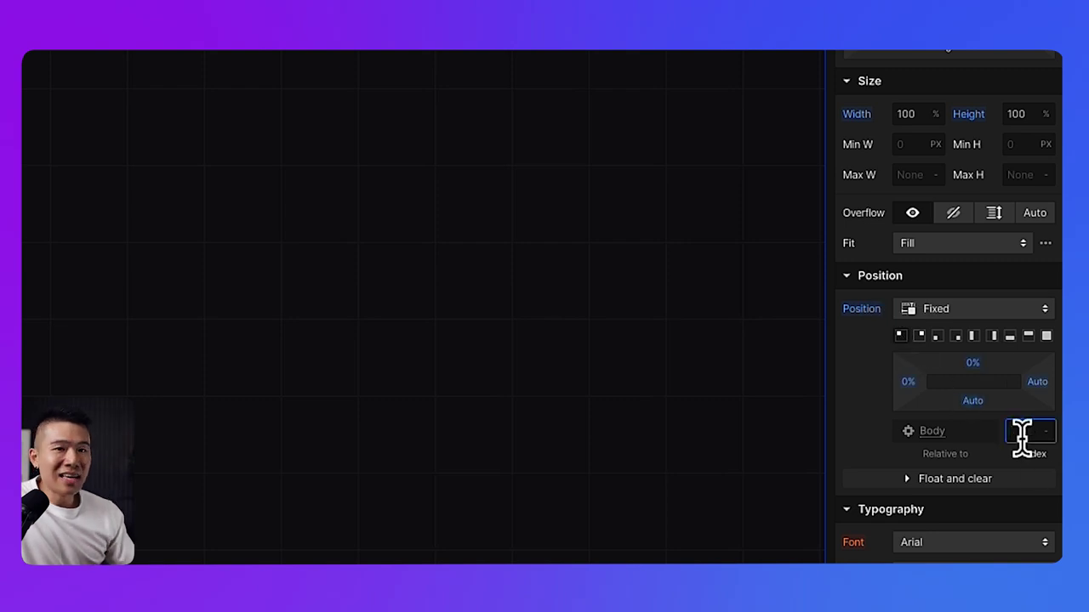
pyautogui.write('4')
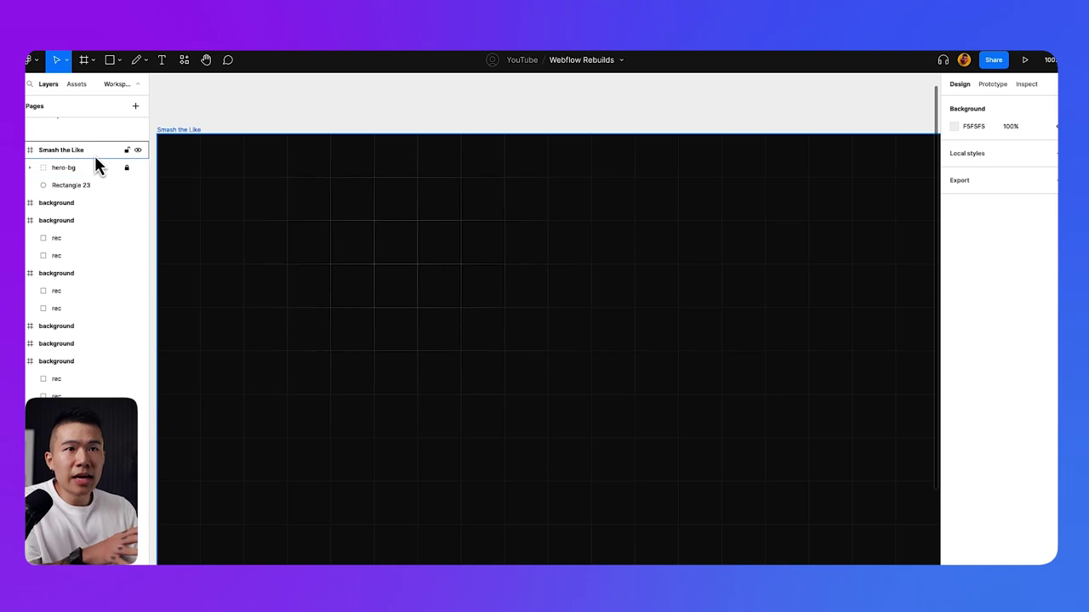
# Switch to Figma and select the Rectangle 23 circle in the Smash the Like frame to inspect its settings.
pyautogui.click(85, 169)
pyautogui.click(80, 184)
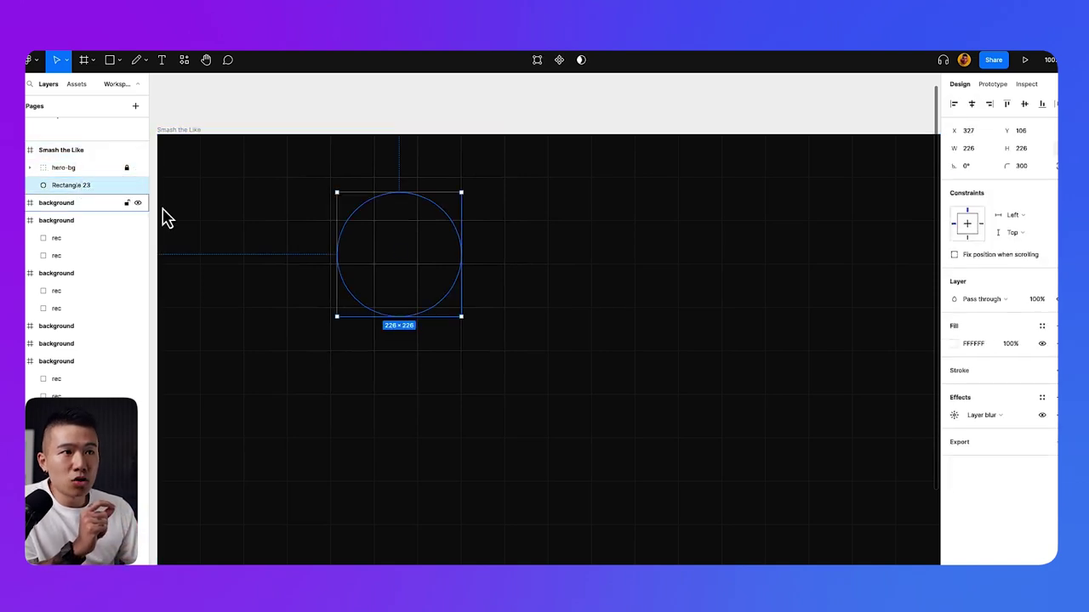
# Move the Rectangle 23 circle to about X 603, Y 400 and compare the hero-bg and Rectangle 23 layers.
pyautogui.moveTo(403, 261); pyautogui.dragTo(551, 417)
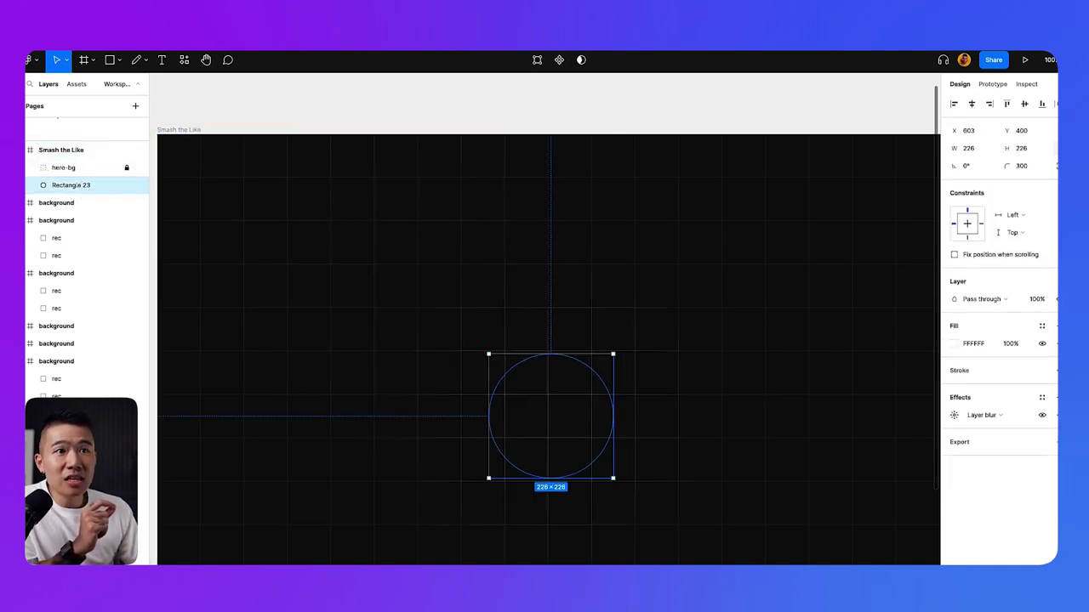
pyautogui.click(73, 174)
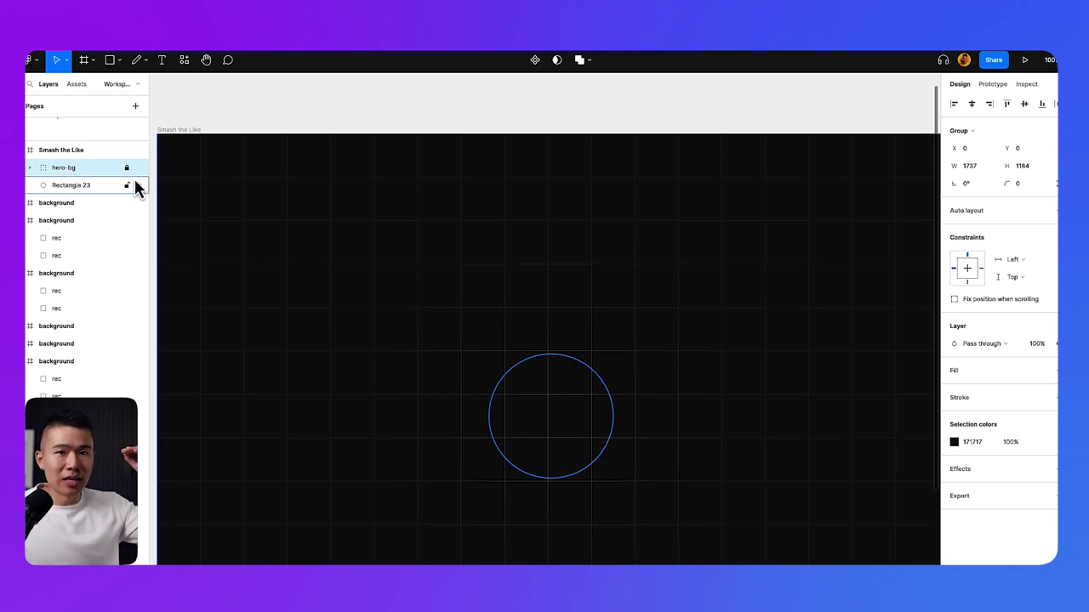
pyautogui.click(97, 189)
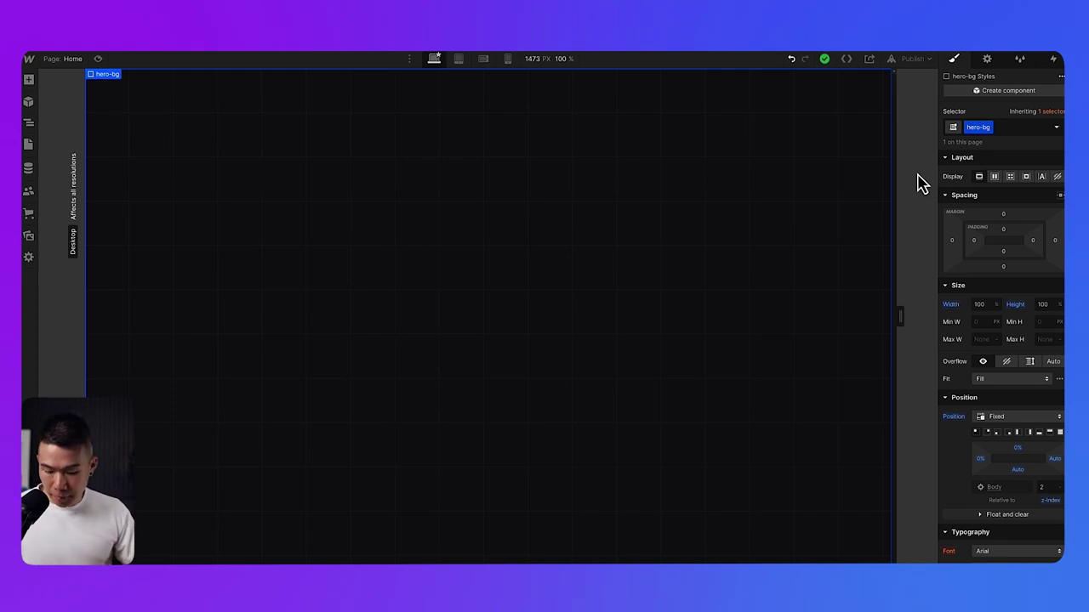
# Switch to Webflow and add a Div Block inside section_hero, alongside hero-bg.
pyautogui.press('z')
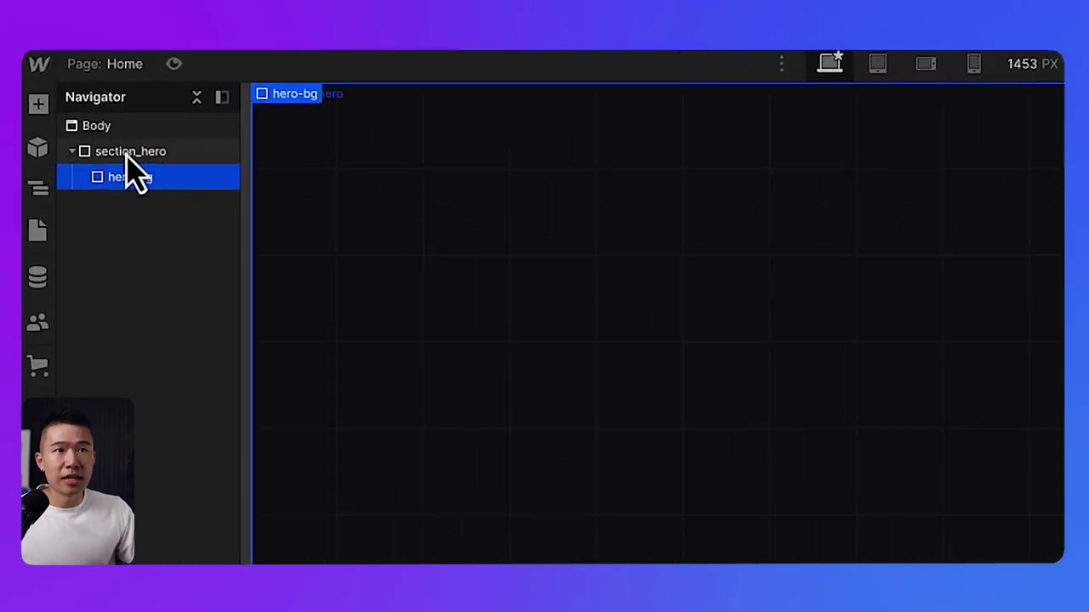
pyautogui.click(128, 155)
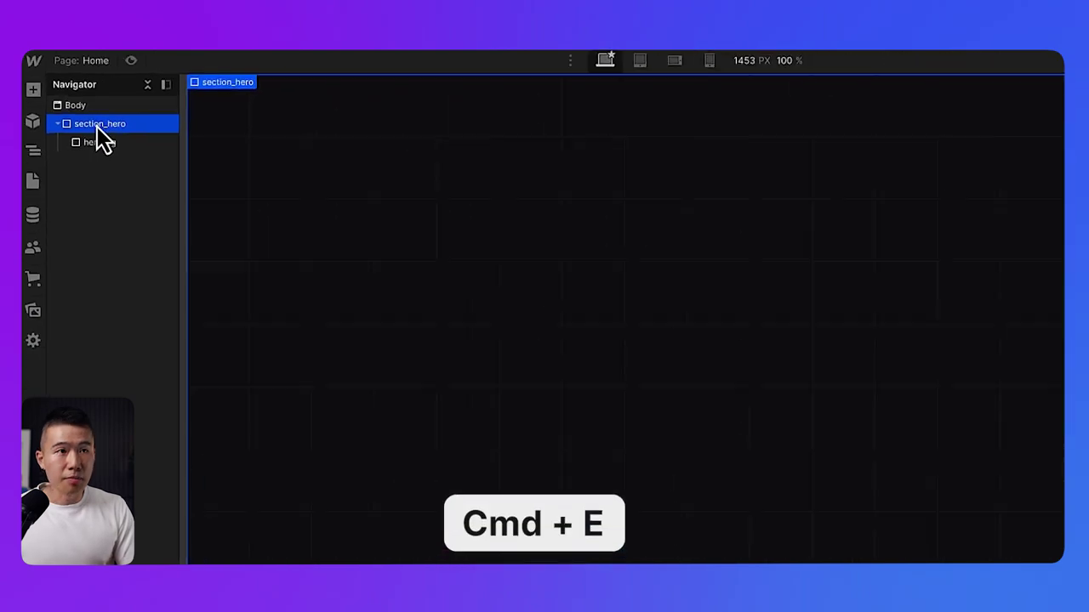
pyautogui.press('super+e')
pyautogui.write('div')
pyautogui.press('Return')
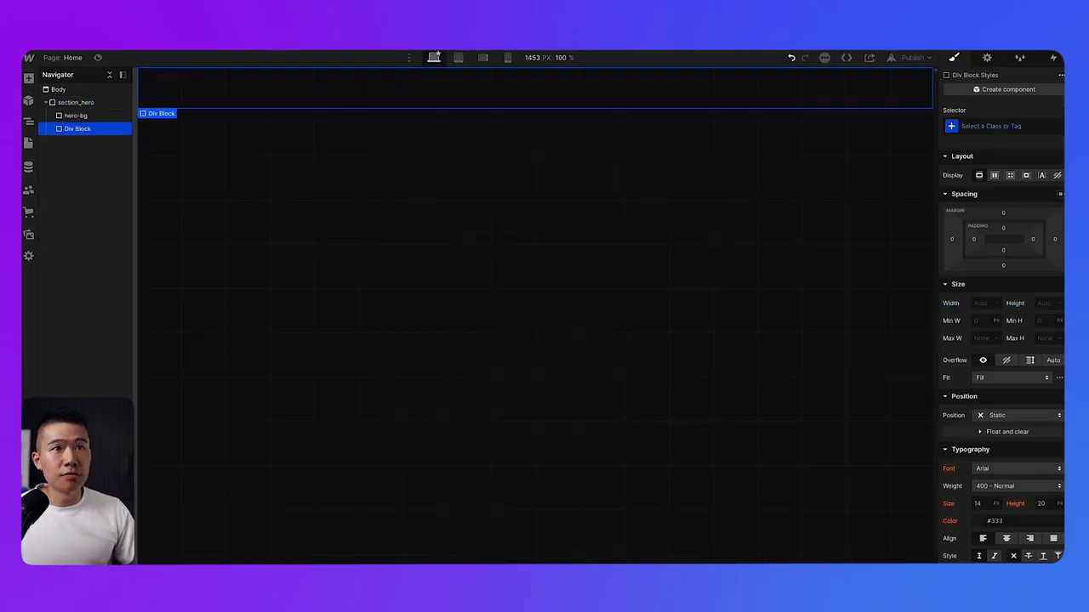
# Give the new Div Block the class hero-glow.
pyautogui.click(959, 136)
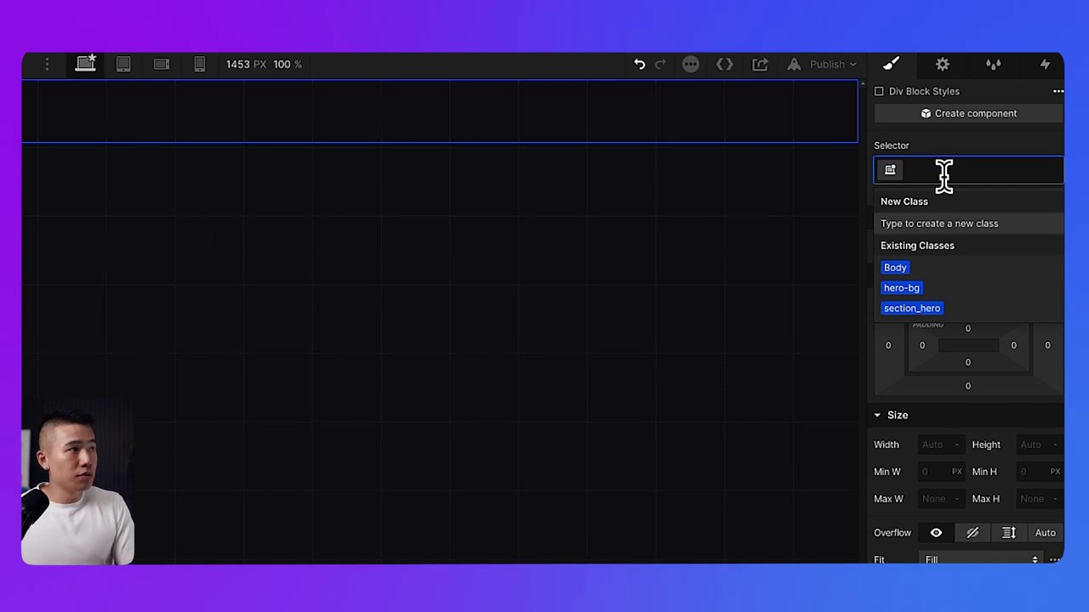
pyautogui.write('sec')
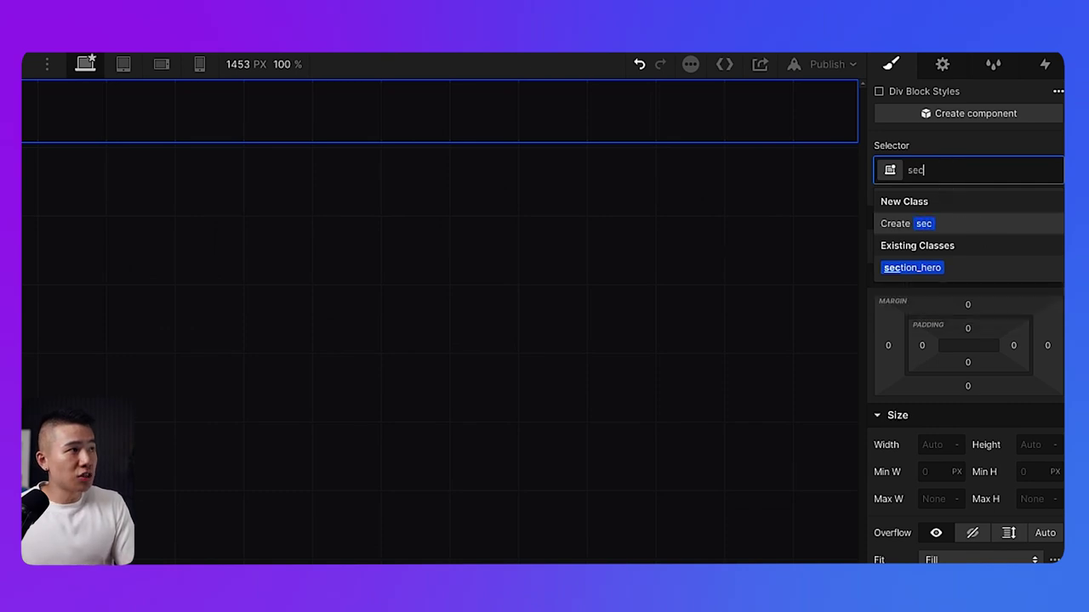
pyautogui.write('hero-g')
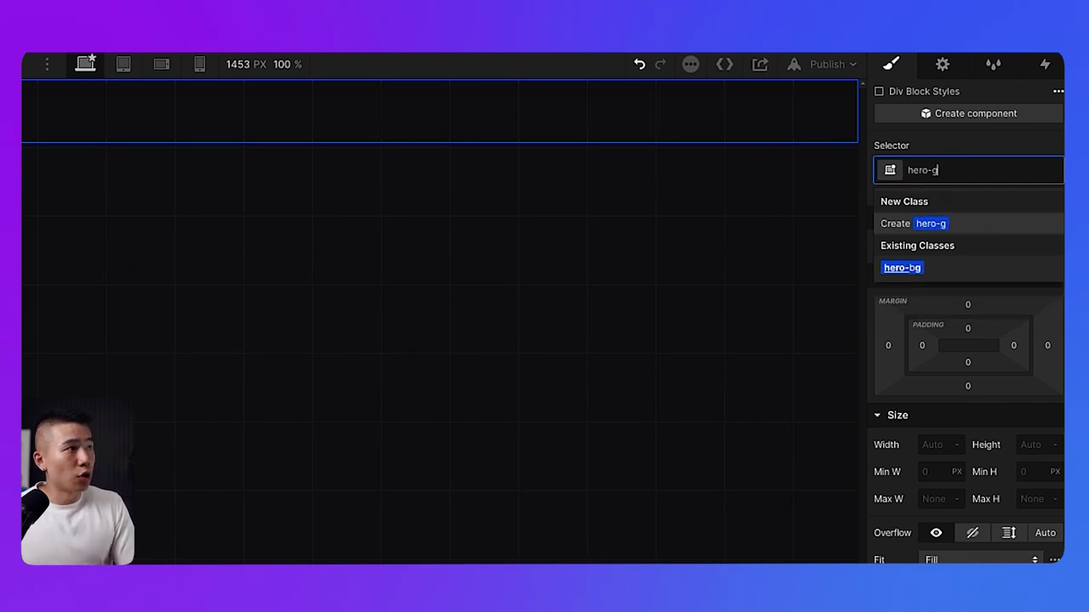
pyautogui.press('Return')
# Set hero-glow's width and height to 300 px each.
pyautogui.scroll(-5, 938, 198)
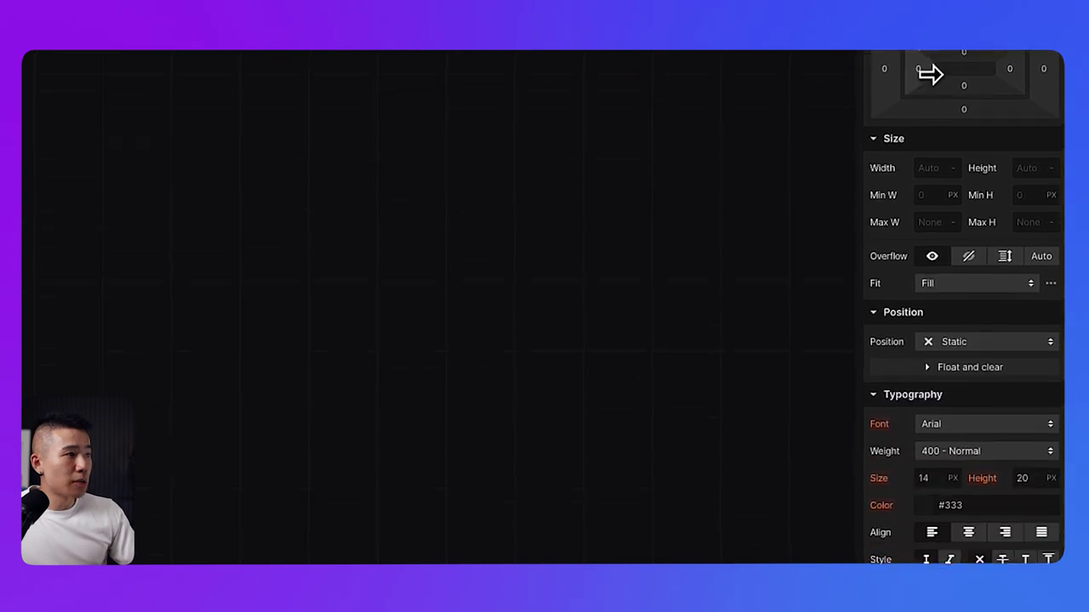
pyautogui.click(931, 189)
pyautogui.write('300')
pyautogui.press('Return')
pyautogui.press('Tab')
pyautogui.write('300')
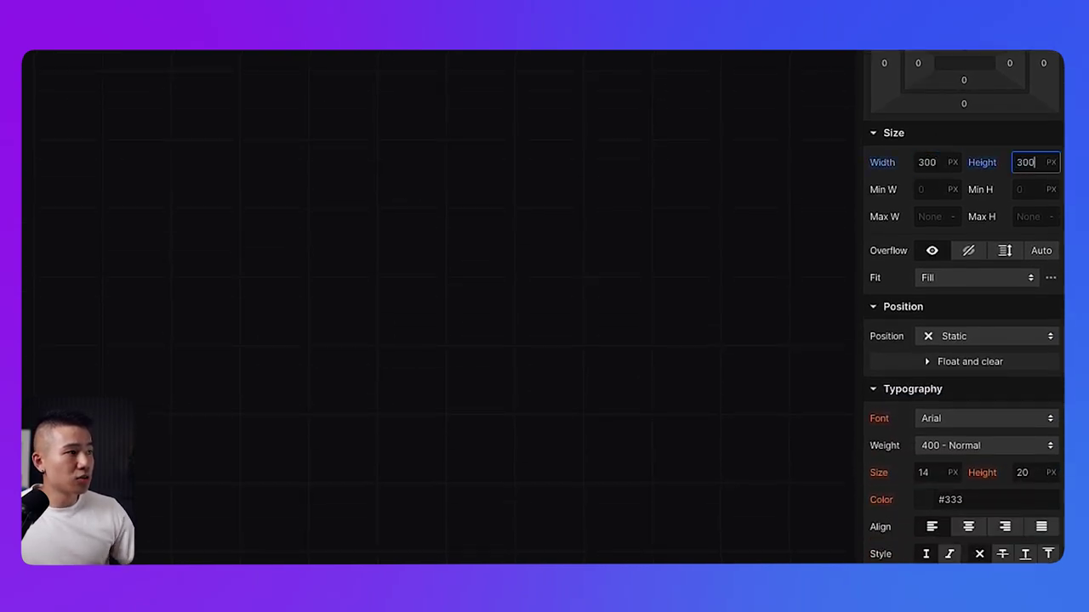
# Set hero-glow's position to Absolute with the top-left preset and a z-index of 1.
pyautogui.scroll(-2, 899, 333)
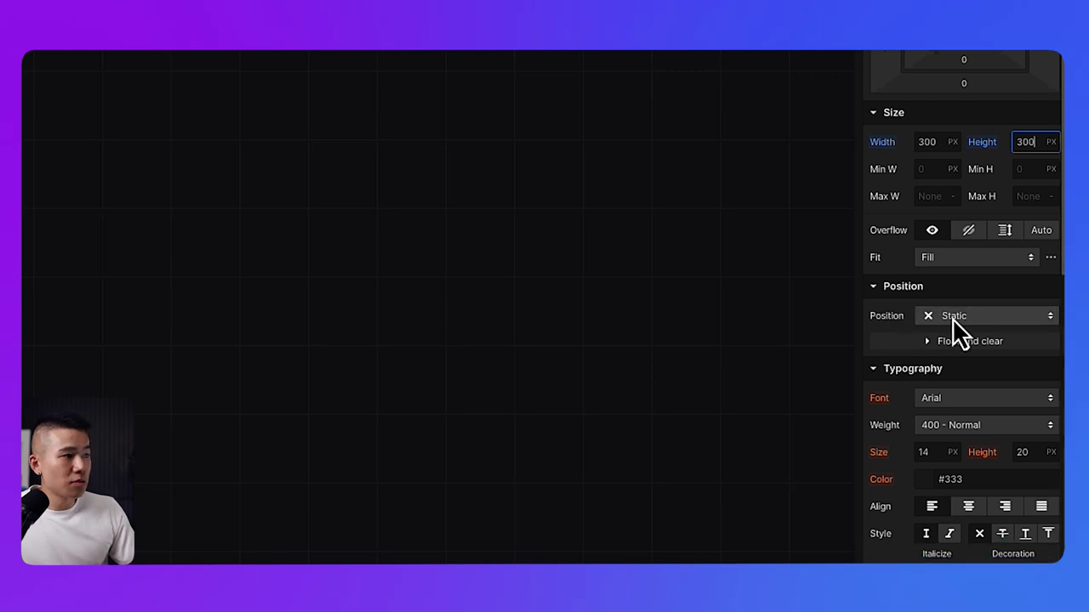
pyautogui.click(957, 313)
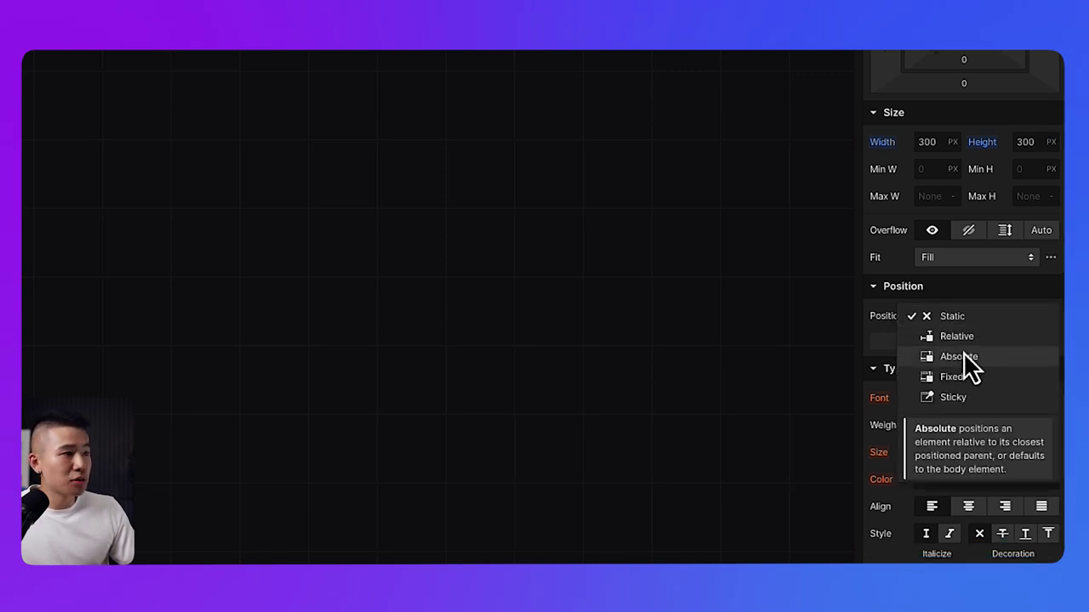
pyautogui.click(964, 352)
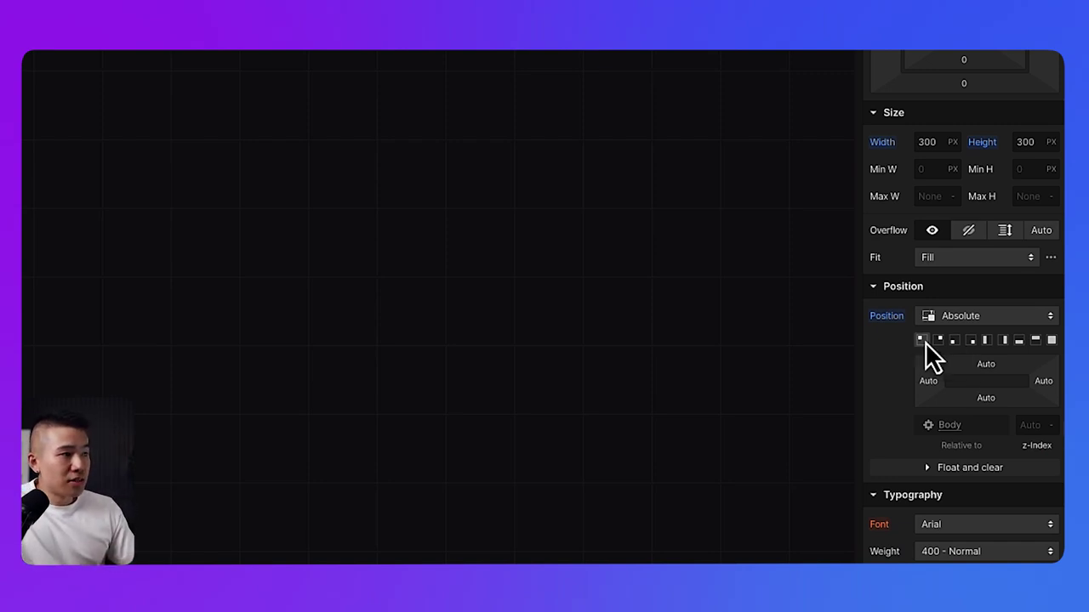
pyautogui.click(925, 341)
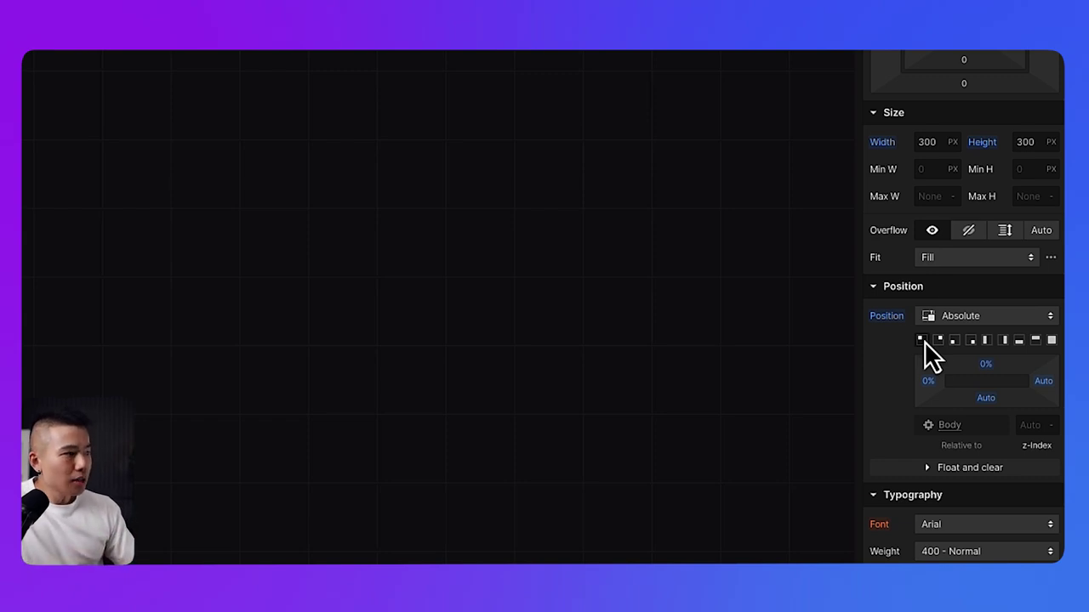
pyautogui.click(1033, 426)
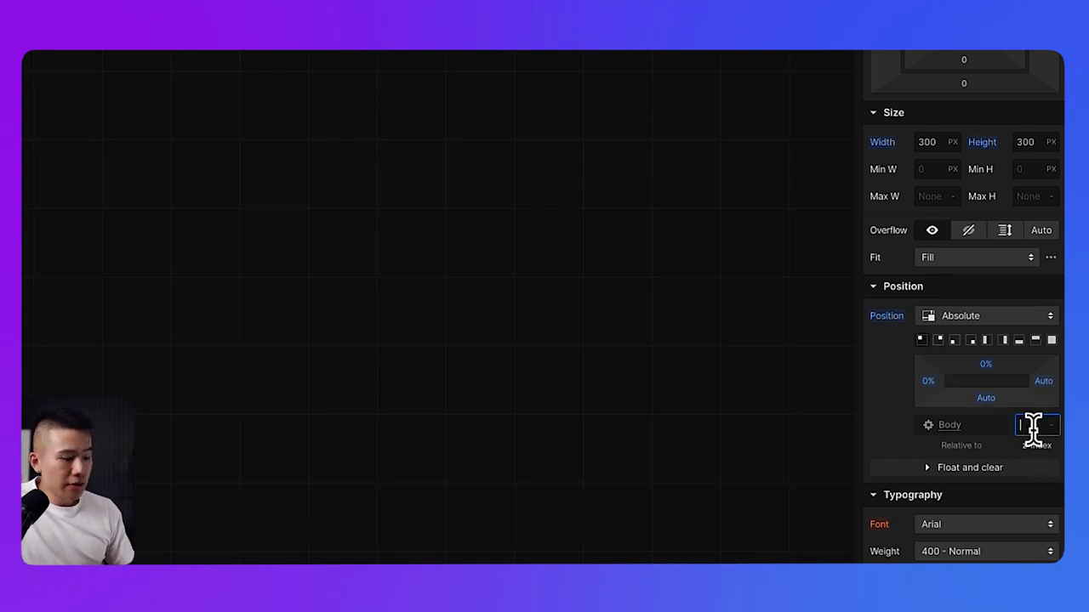
pyautogui.write('1')
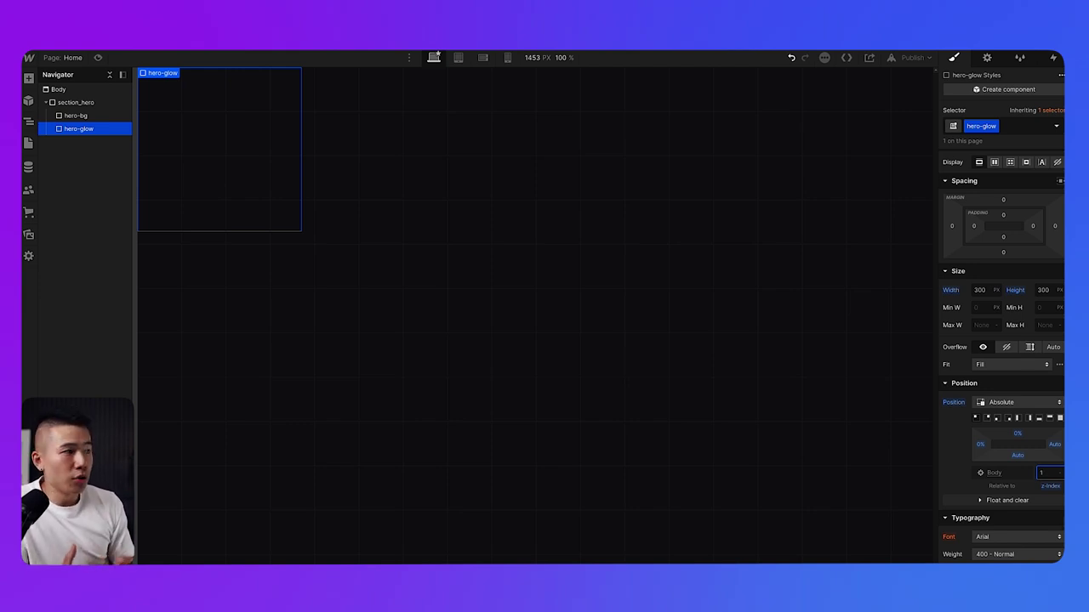
# Set hero-glow's background color to #f8f3ea.
pyautogui.scroll(-5, 956, 485)
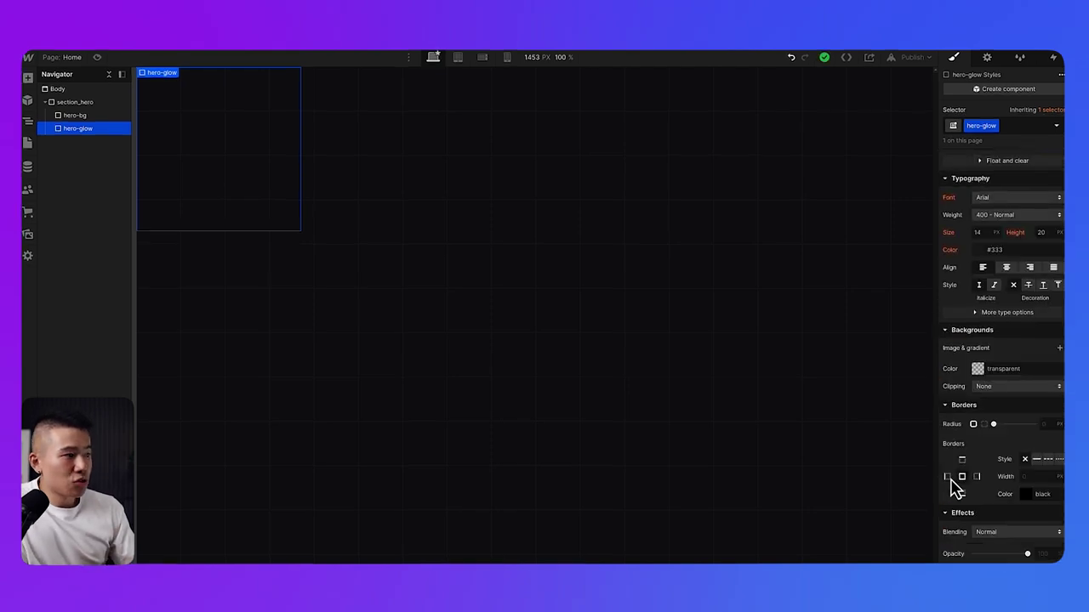
pyautogui.click(977, 369)
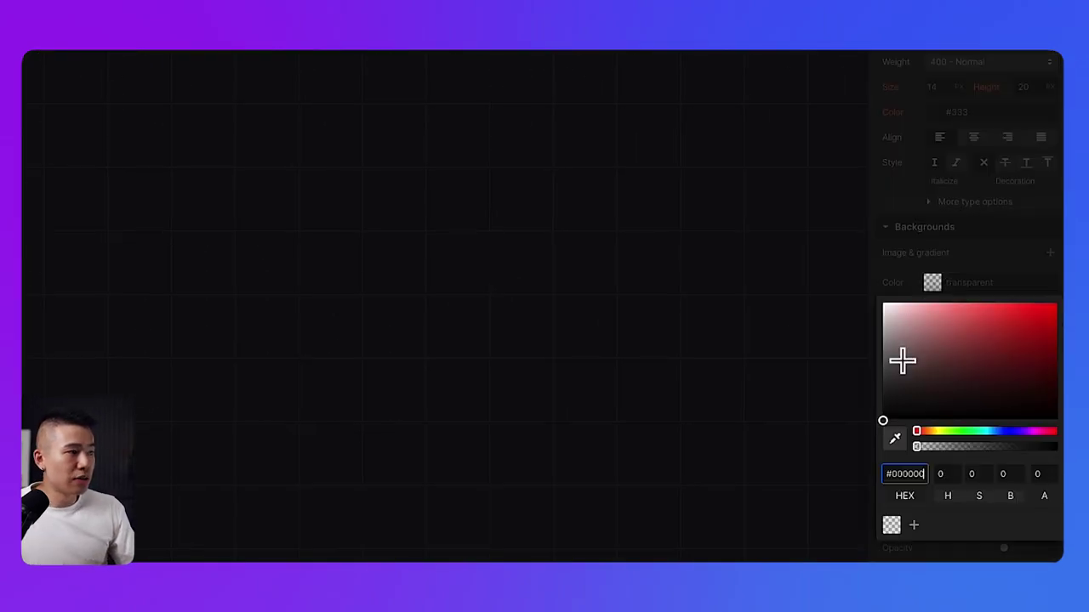
pyautogui.tripleClick(904, 474)
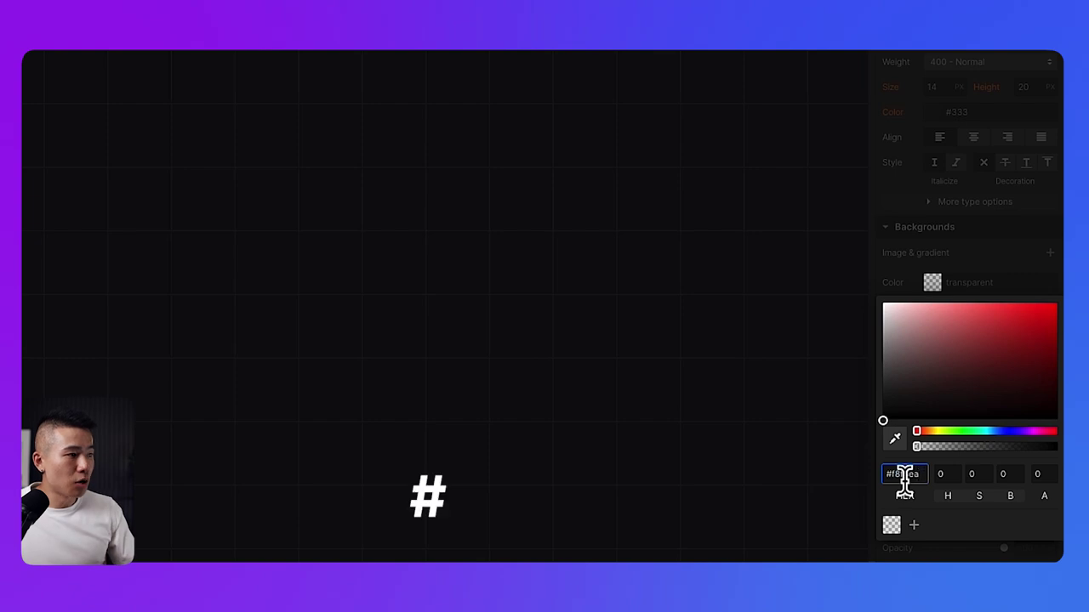
pyautogui.write('#f8f3')
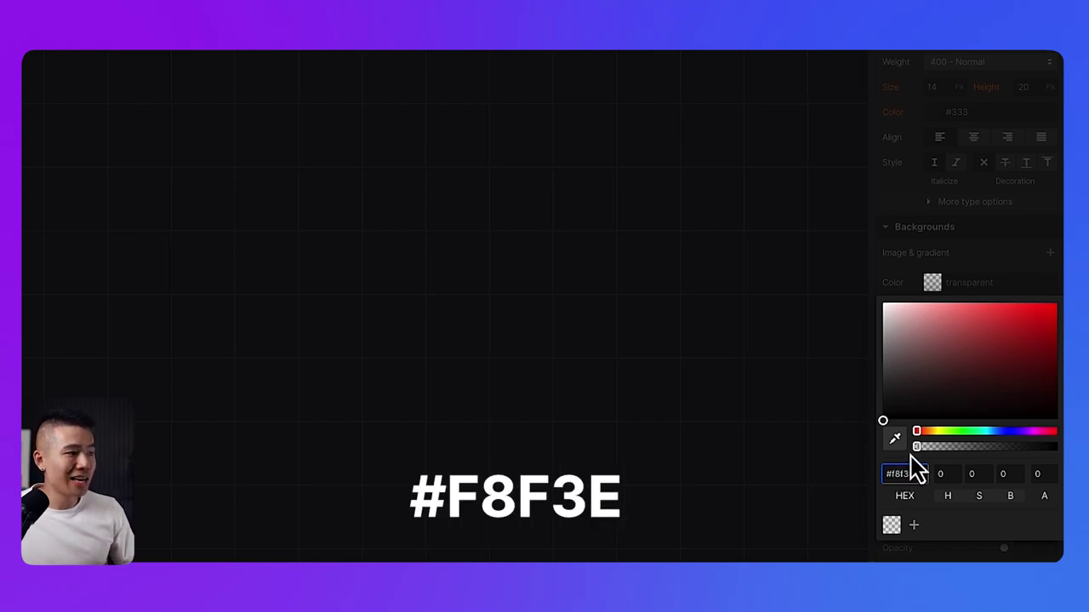
pyautogui.write('ea')
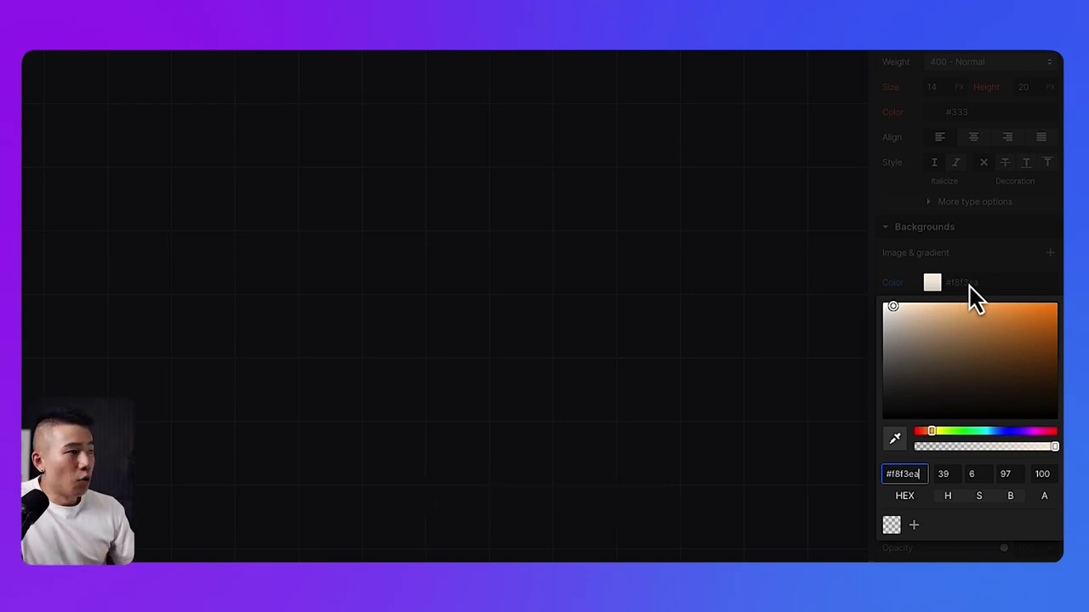
# Set hero-glow's border radius to 300 px and its opacity to 30%.
pyautogui.scroll(-1, 974, 345)
pyautogui.click(1030, 343)
pyautogui.write('300')
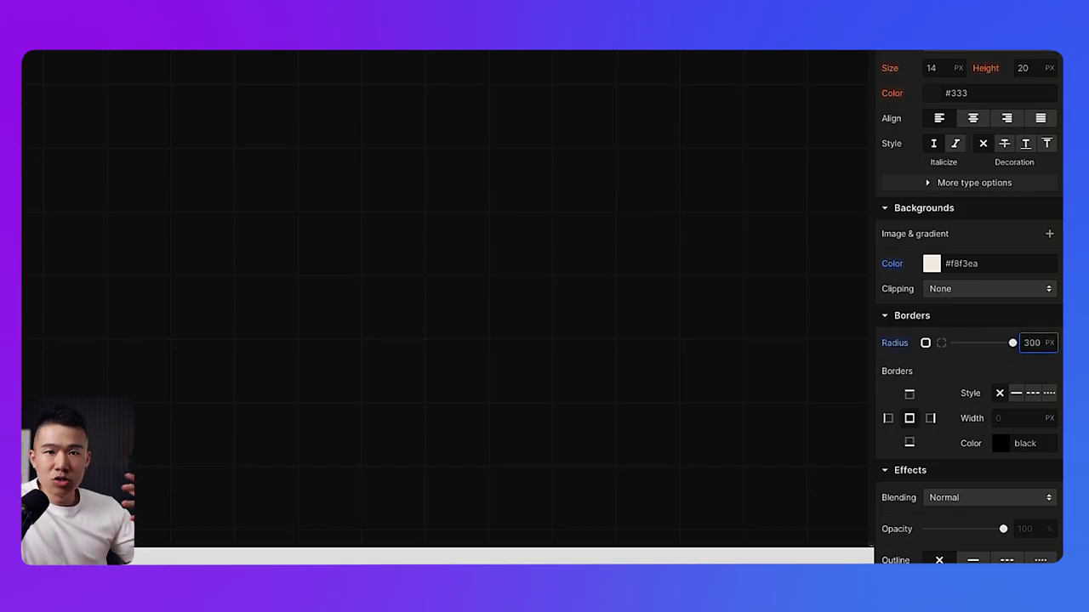
pyautogui.scroll(-2, 967, 391)
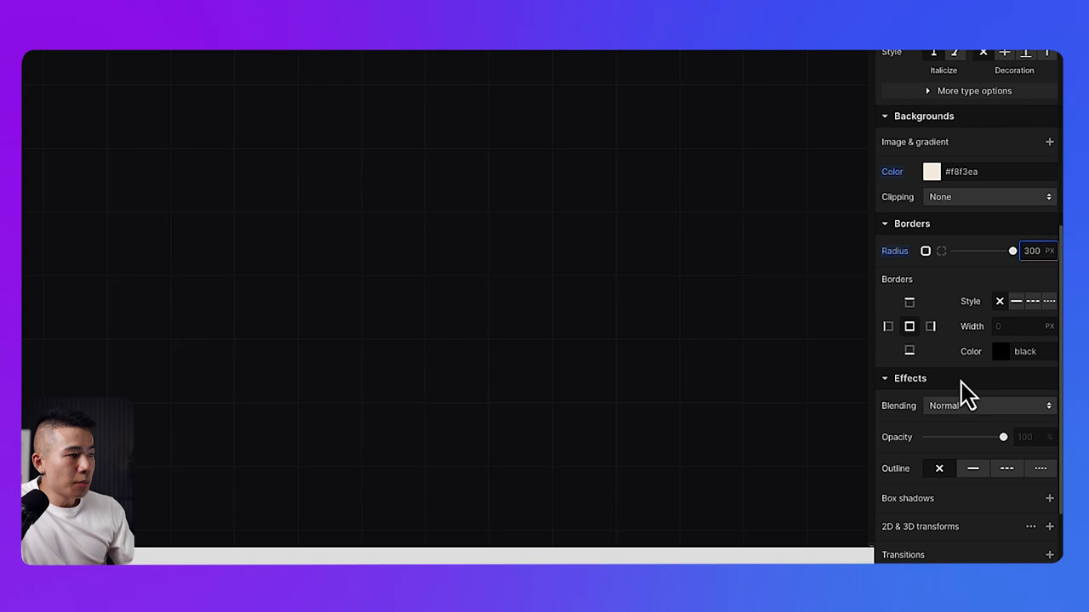
pyautogui.click(1026, 436)
pyautogui.write('30')
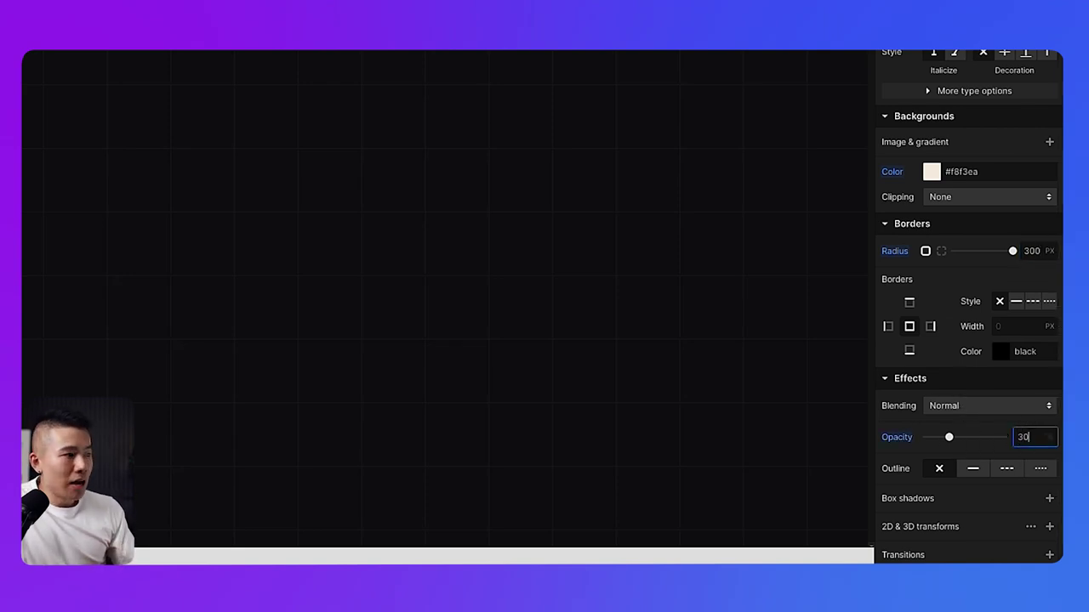
# Add a Blur filter to hero-glow, try a radius of 150 px, set it to 100 px and close the filter settings.
pyautogui.scroll(-2, 980, 451)
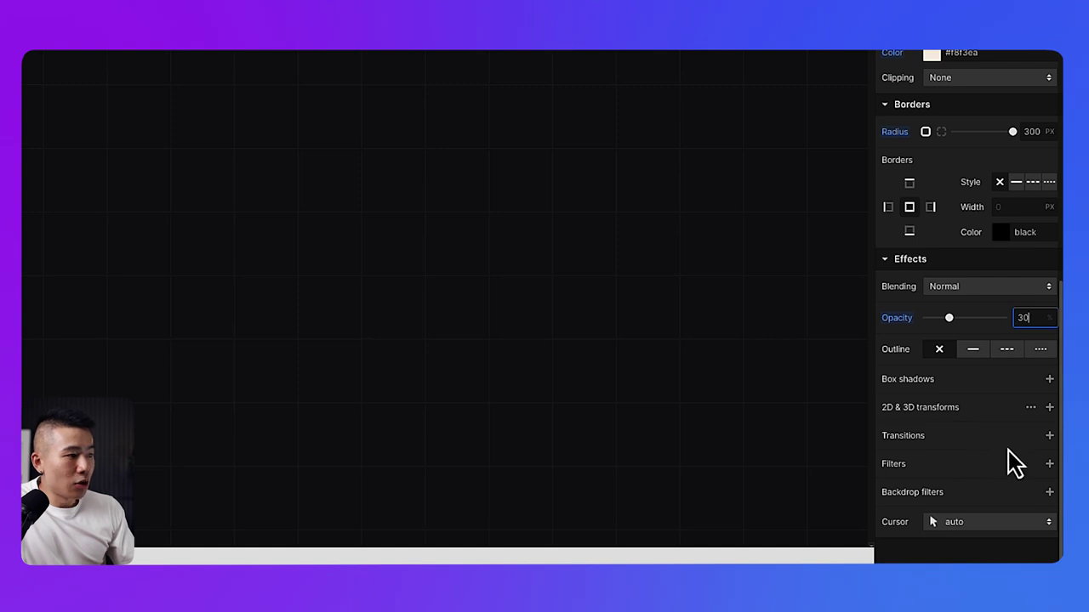
pyautogui.click(1050, 466)
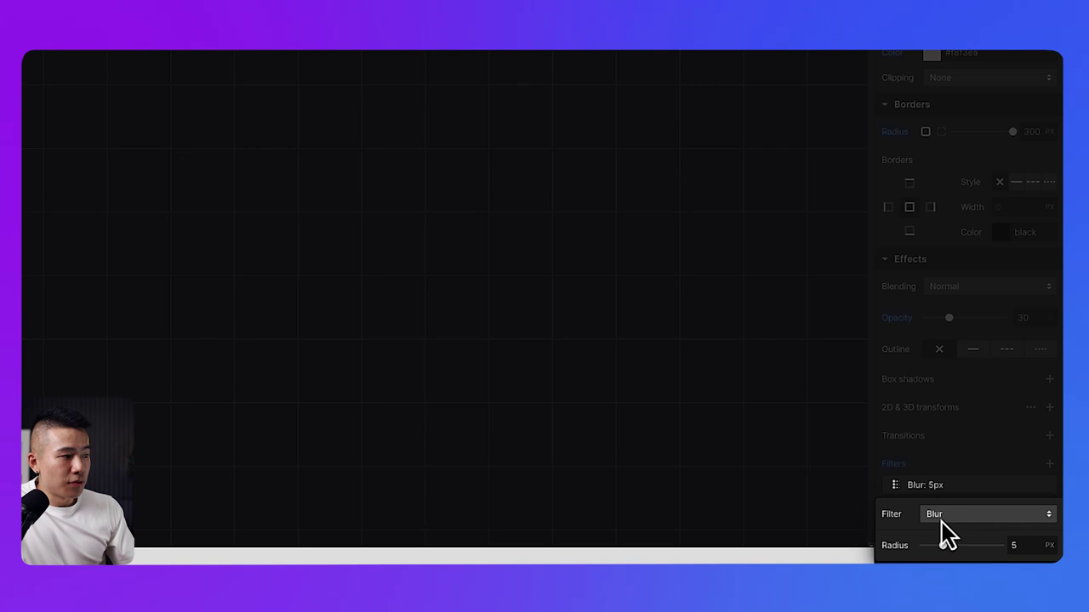
pyautogui.click(1020, 545)
pyautogui.write('150')
pyautogui.press('Return')
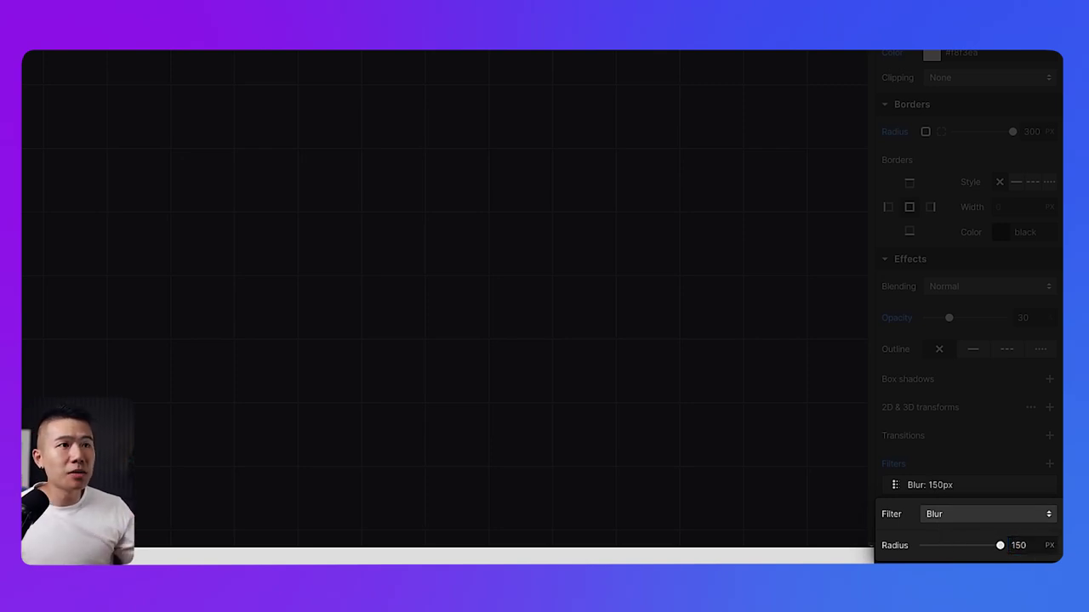
pyautogui.click(1020, 545)
pyautogui.write('100')
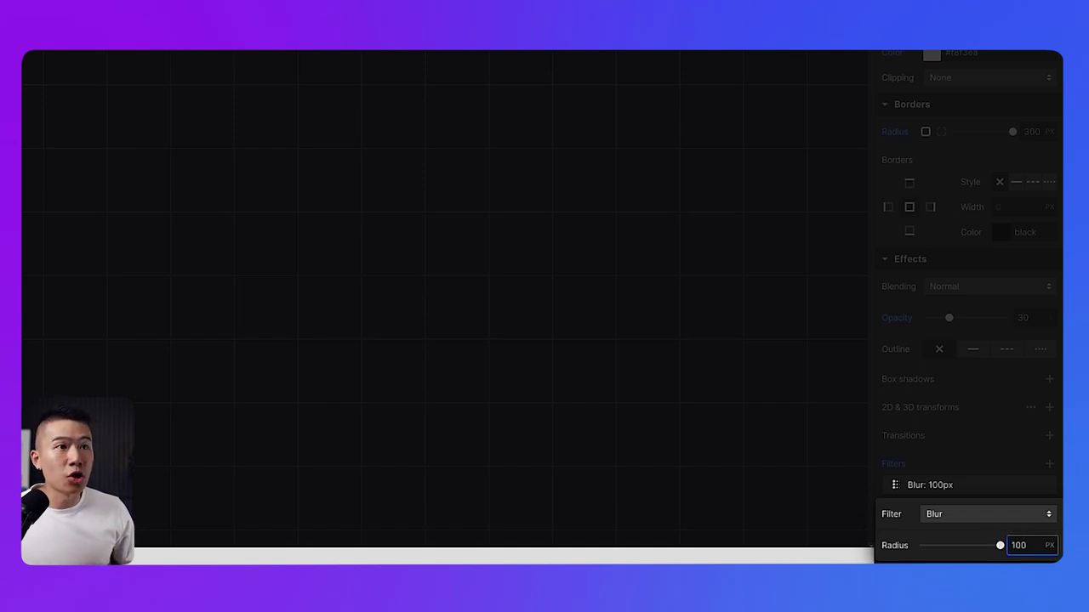
pyautogui.press('Return')
pyautogui.click(194, 67)
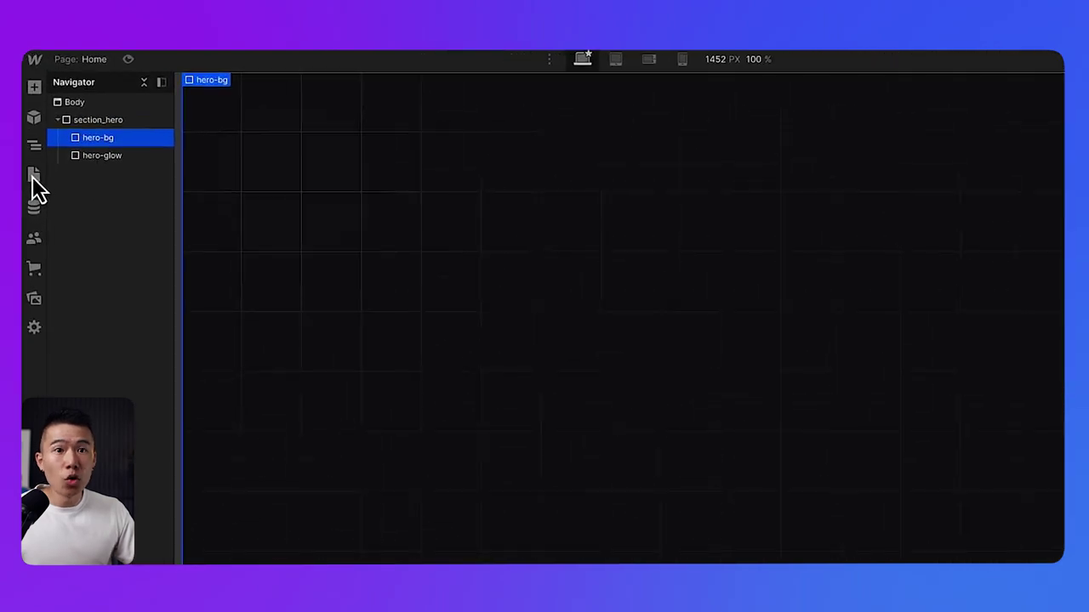
# Insert the cursor-position script that moves the home-hero-glow circle on mousemove into the Home page's custom code before the </body> tag.
pyautogui.click(32, 179)
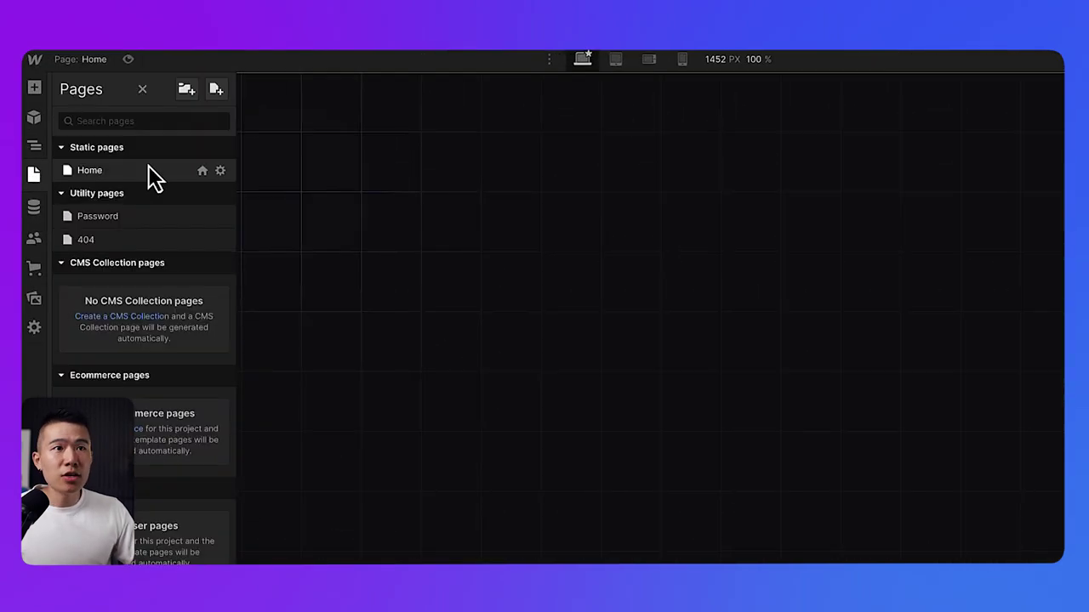
pyautogui.click(221, 171)
pyautogui.scroll(-1, 444, 246)
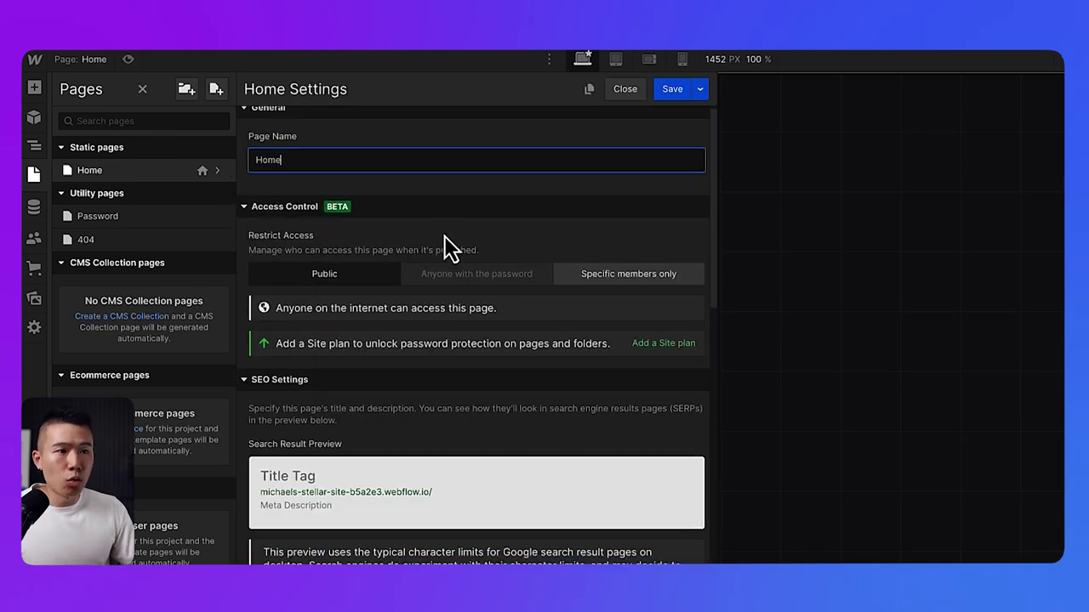
pyautogui.scroll(-15, 446, 243)
pyautogui.click(379, 546)
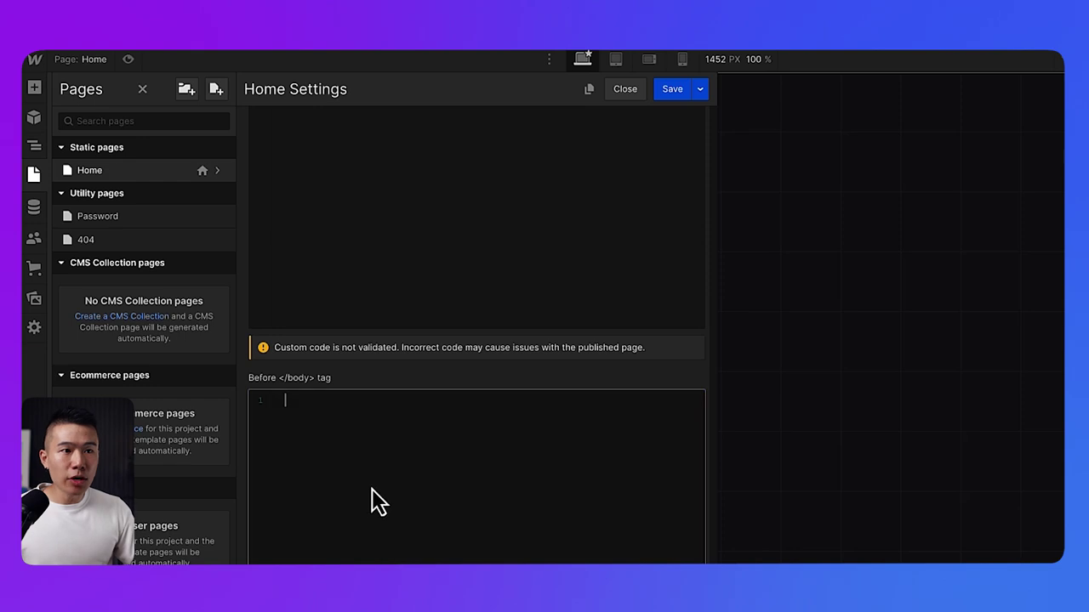
pyautogui.write("<!-- Calculate cursor position Starlight.Money --> <script> let circle = document.getElementById('home-hero-glow');  const onMouseMove = (e) => {   // Calculate the center coordinates of the circle   let centerX = e.pageX - (circle.offsetWidth / 2);   let centerY = e.pageY - (circle.offsetHeight / 2);    // Update the position of the circle based on the center coordinates   circle.style.left = centerX + 'px';   circle.style.top = centerY + 'px'; }  document.addEventListener('mousemove', onMouseMove); </script>")
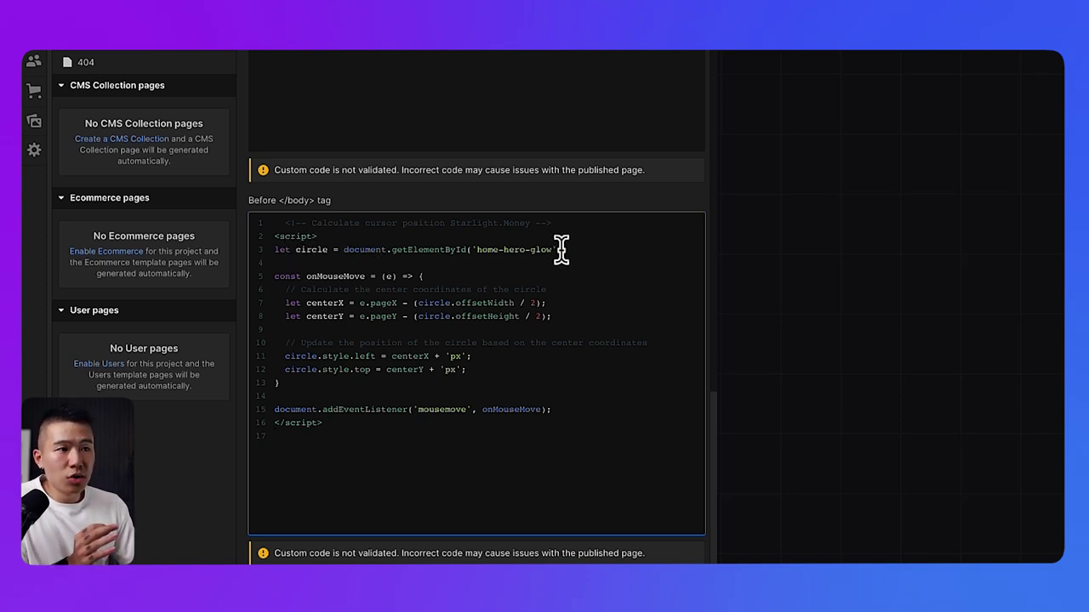
# Save the Home page settings with the script and set the hero-glow element's ID to home-hero-glow, matching the ID in the script.
pyautogui.moveTo(553, 249); pyautogui.dragTo(479, 251)
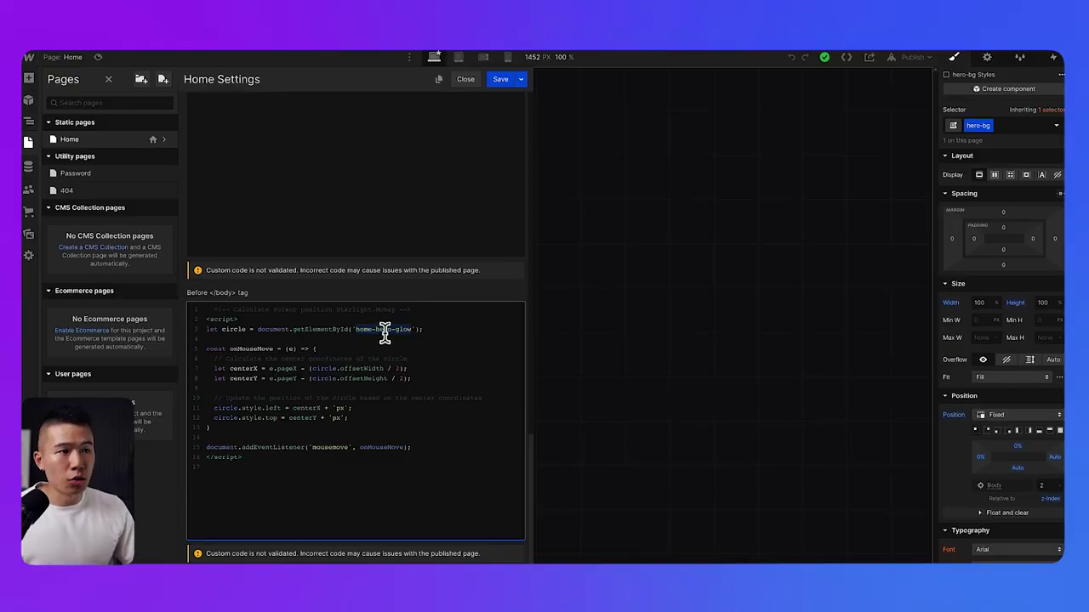
pyautogui.click(495, 80)
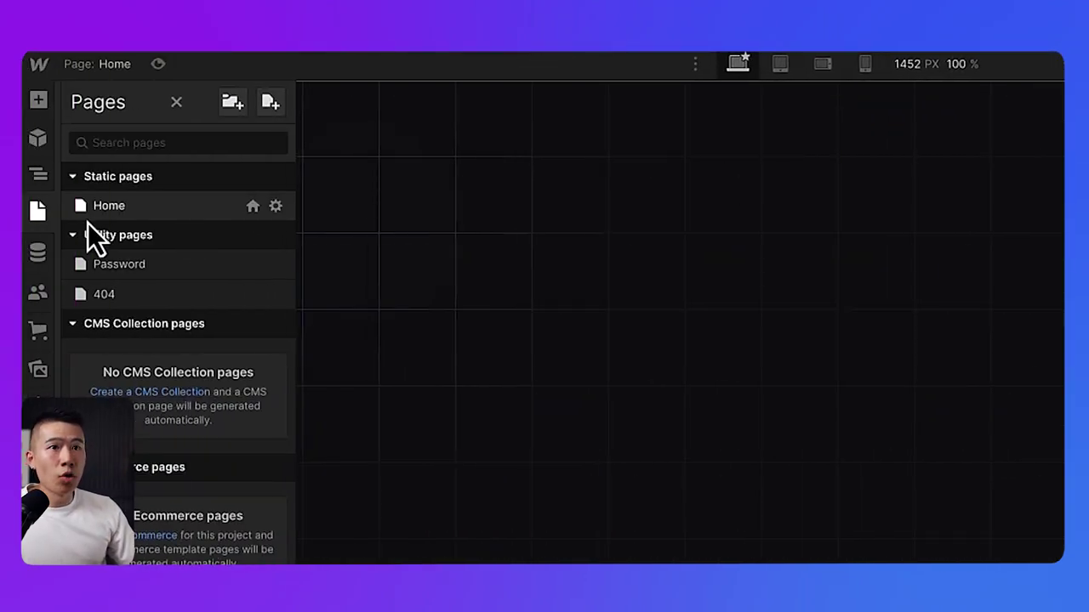
pyautogui.click(40, 182)
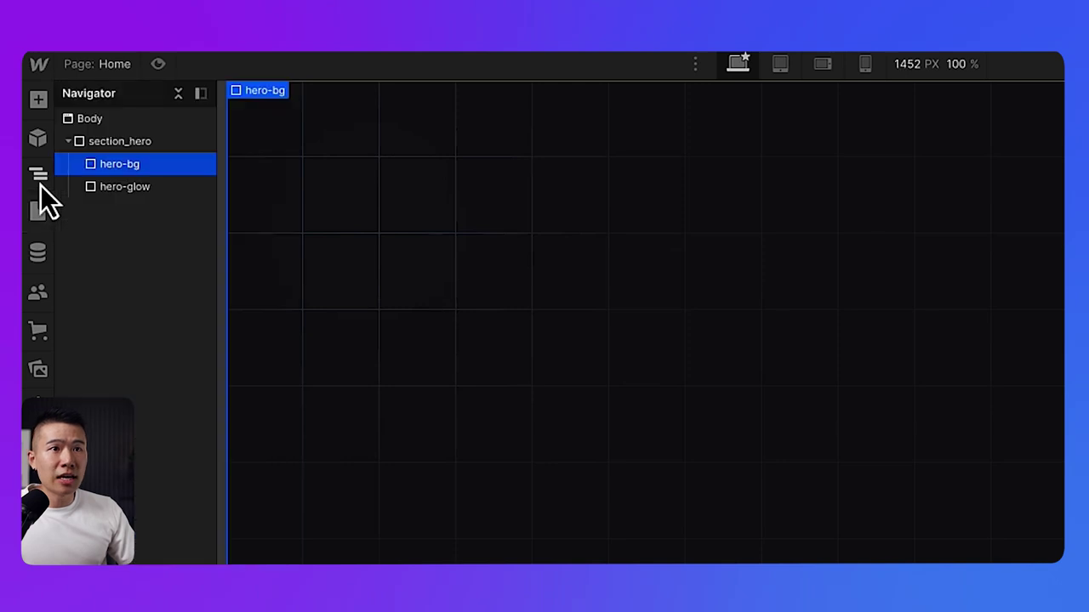
pyautogui.click(134, 189)
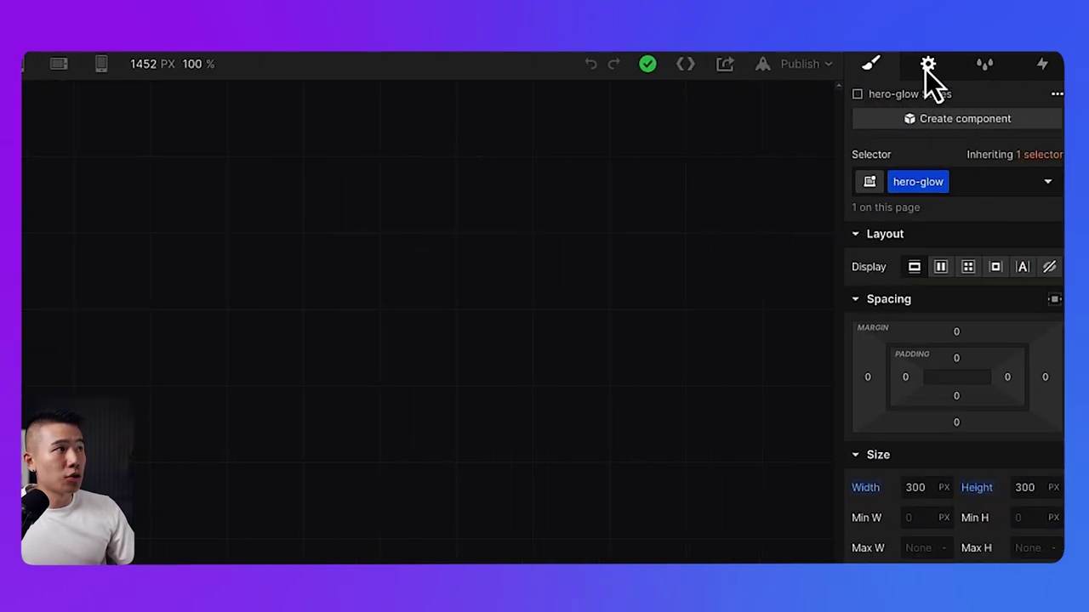
pyautogui.click(927, 67)
pyautogui.click(938, 158)
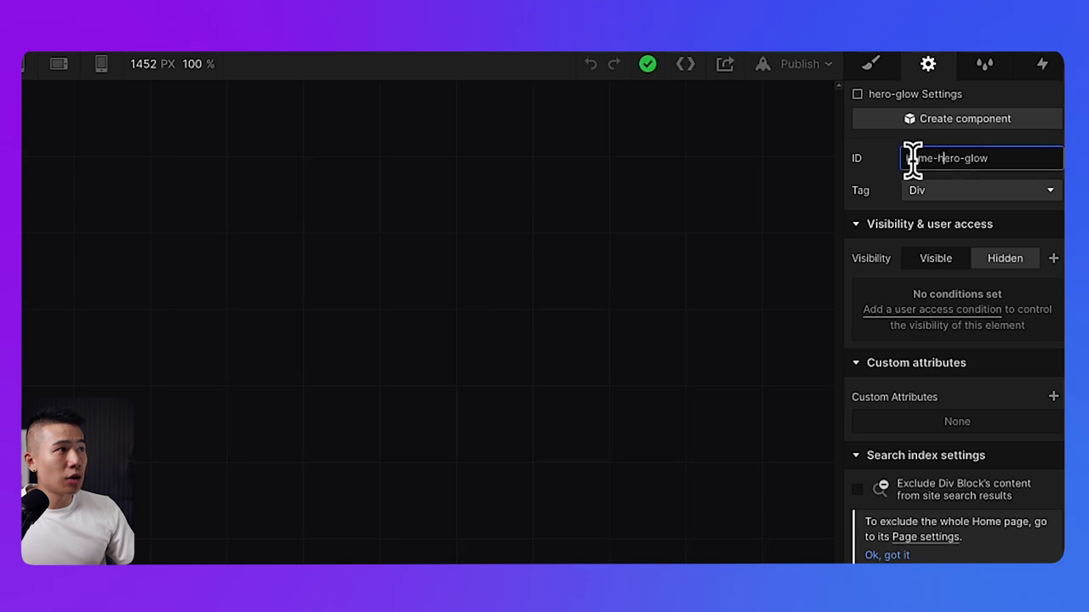
pyautogui.click(997, 158)
pyautogui.press('Return')
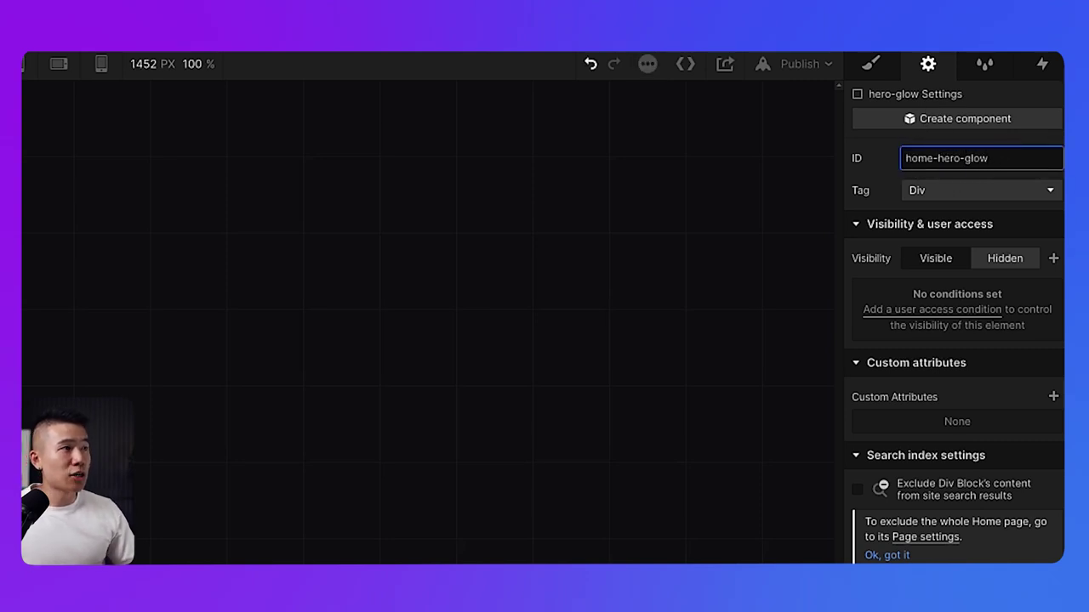
# Publish the site to the selected webflow.io domain and open the published page.
pyautogui.click(817, 70)
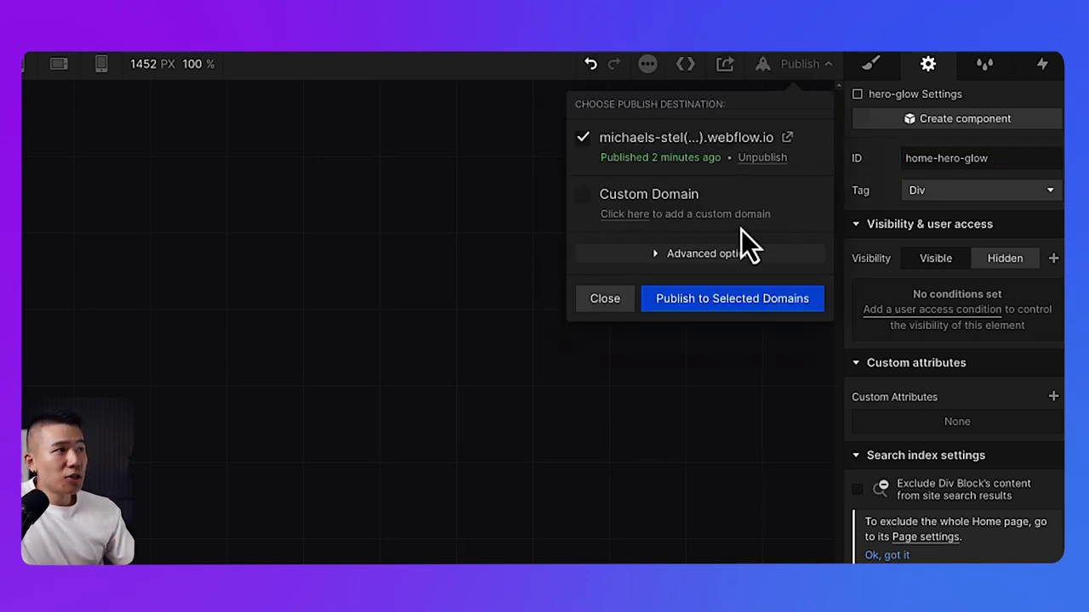
pyautogui.click(717, 303)
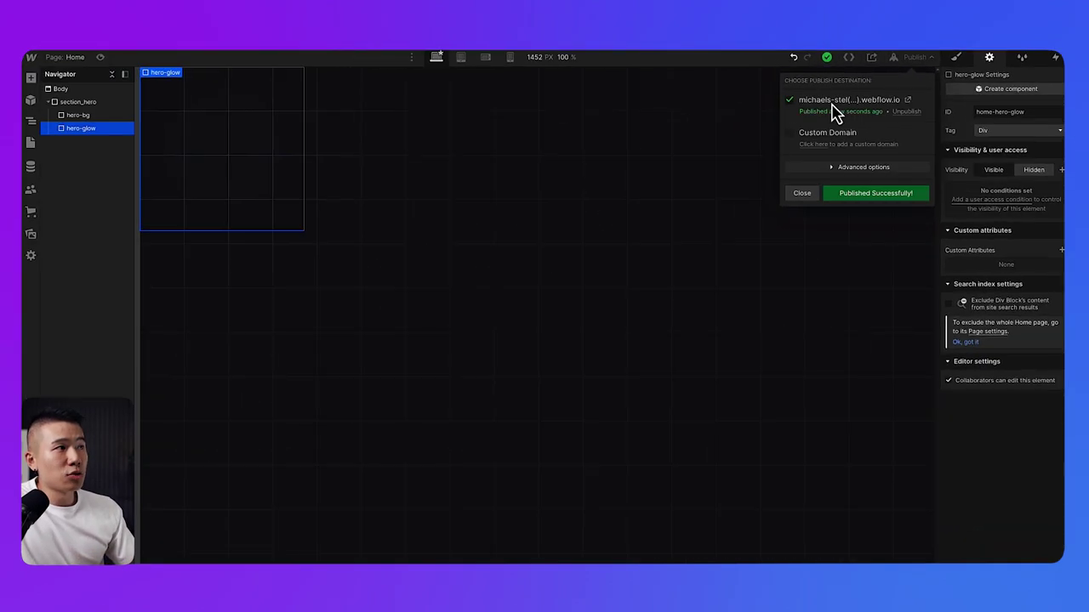
pyautogui.click(909, 101)
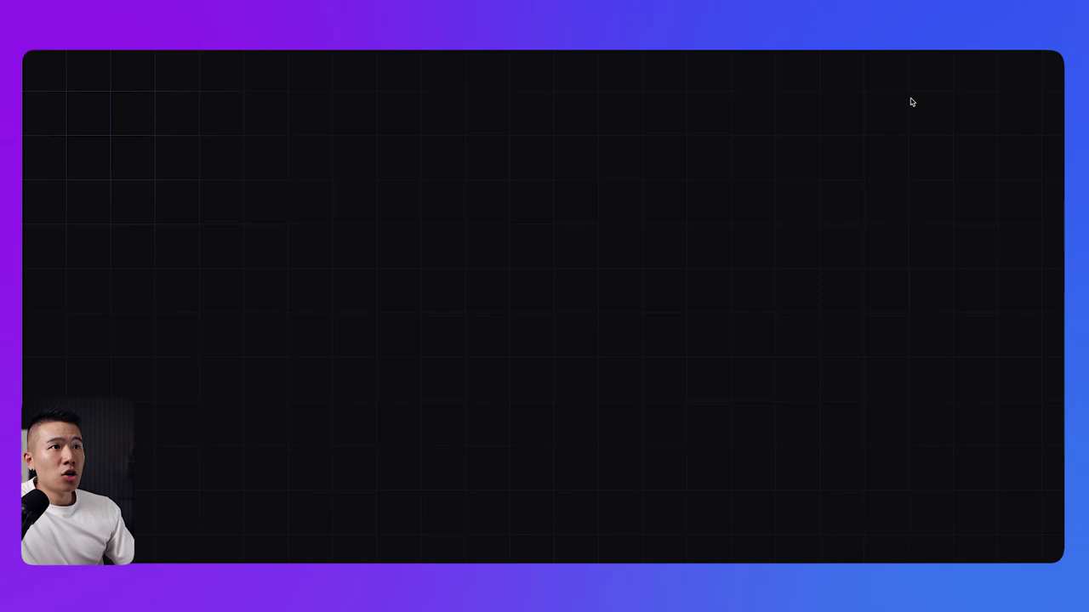